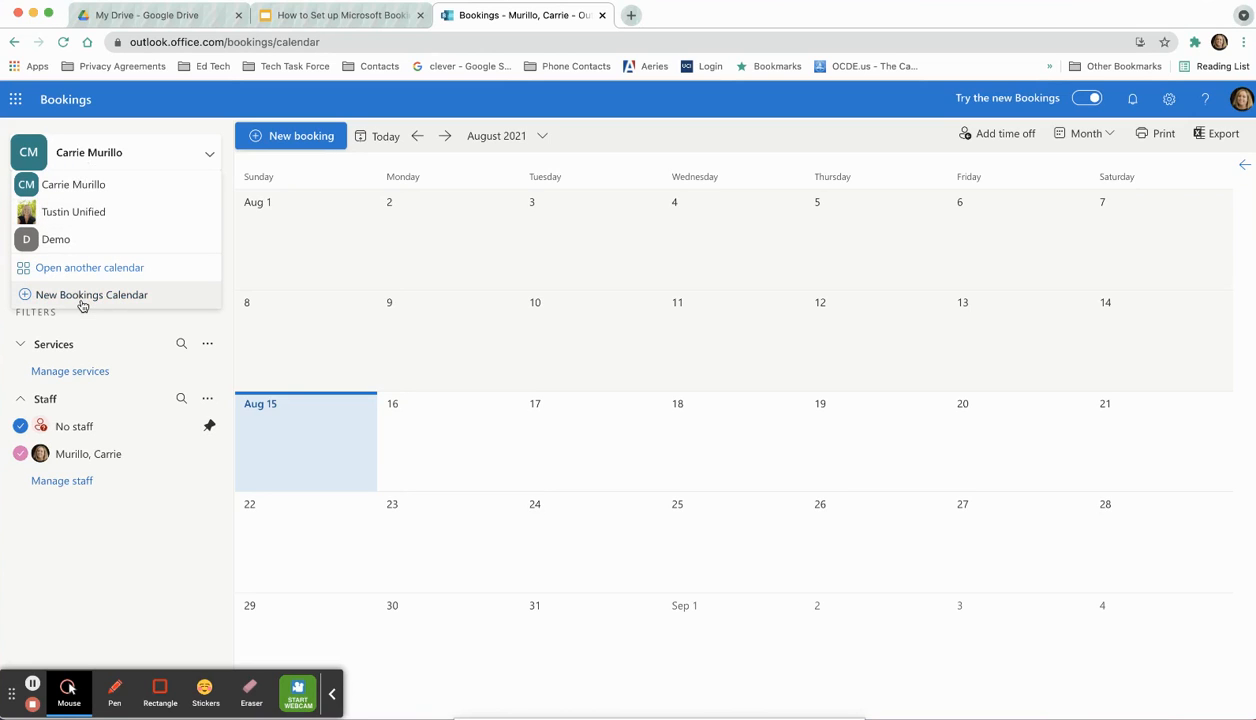
- Create a Bookings calendar from scratch, named with the owner's full name and business type Education, and exit the wizard before adding services
left_click(52, 295)
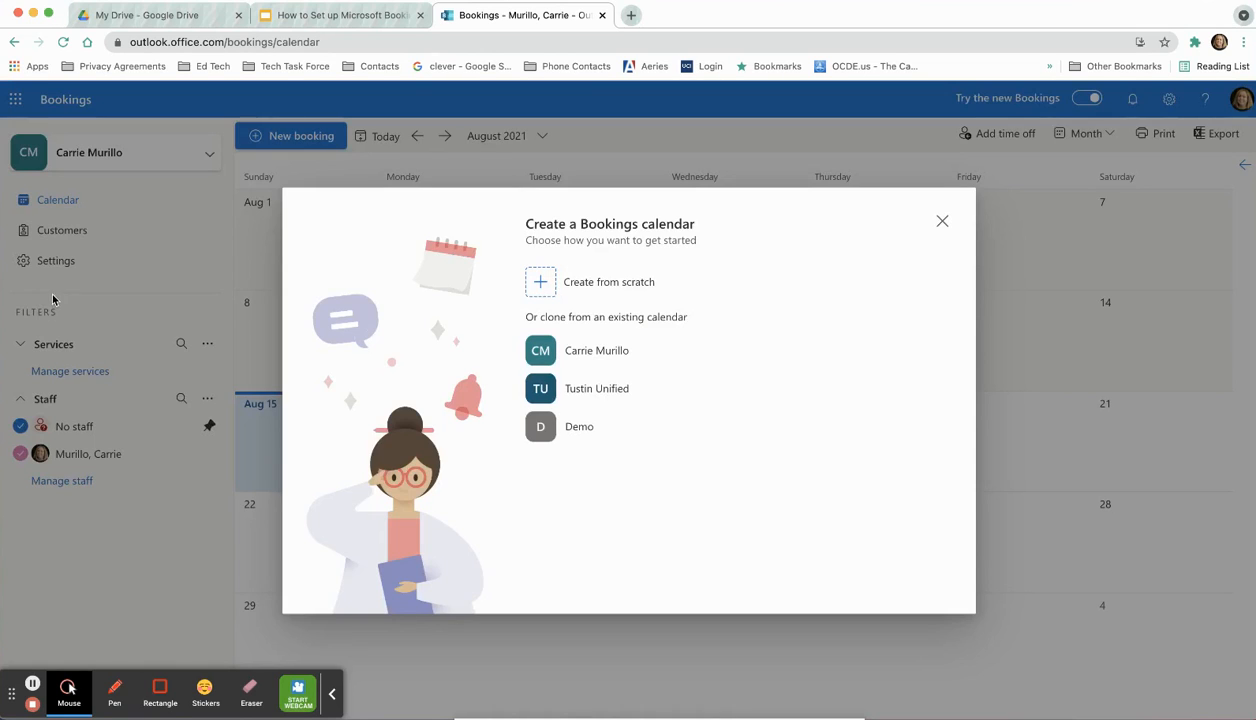
left_click(543, 286)
left_click(565, 331)
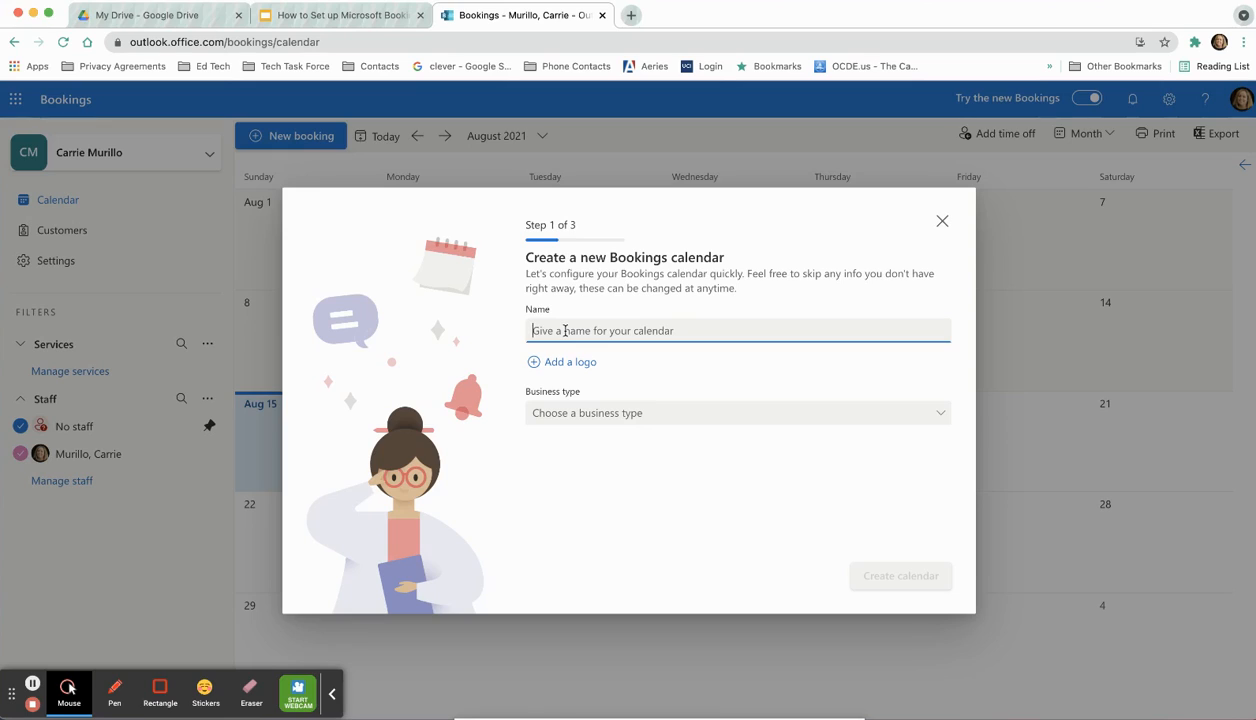
type("Carrie")
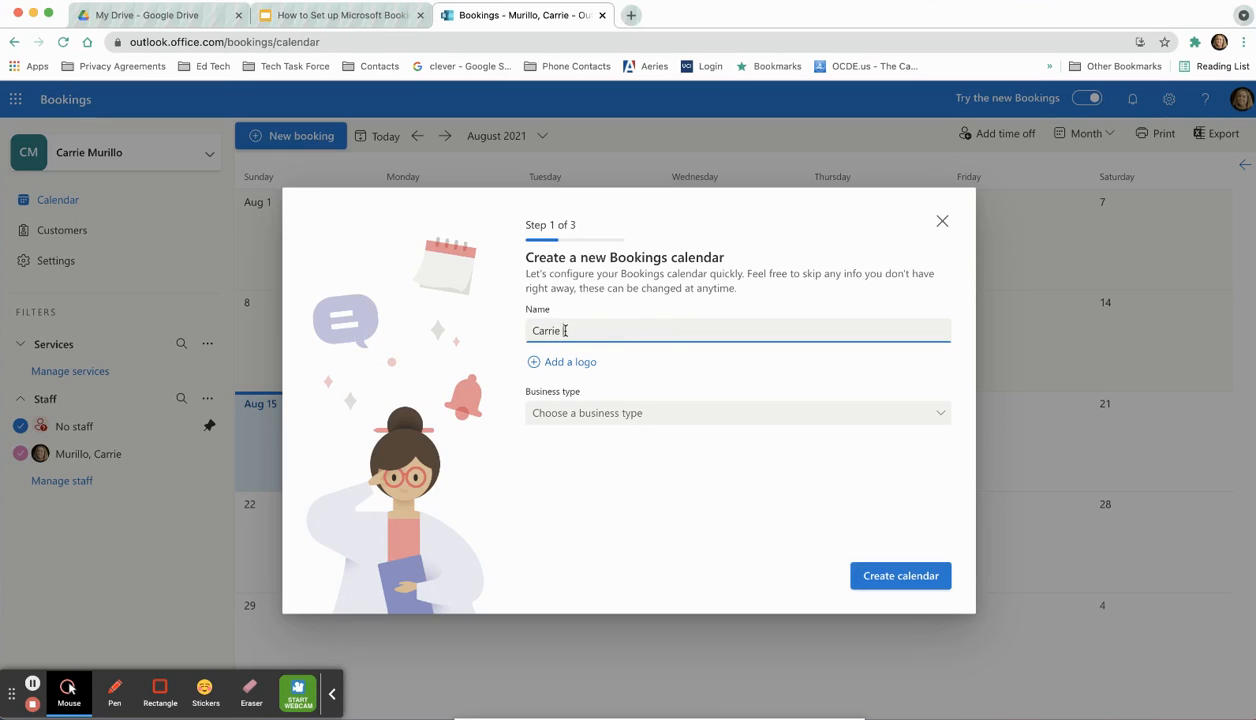
type(" Murillo")
left_click(600, 402)
left_click(571, 521)
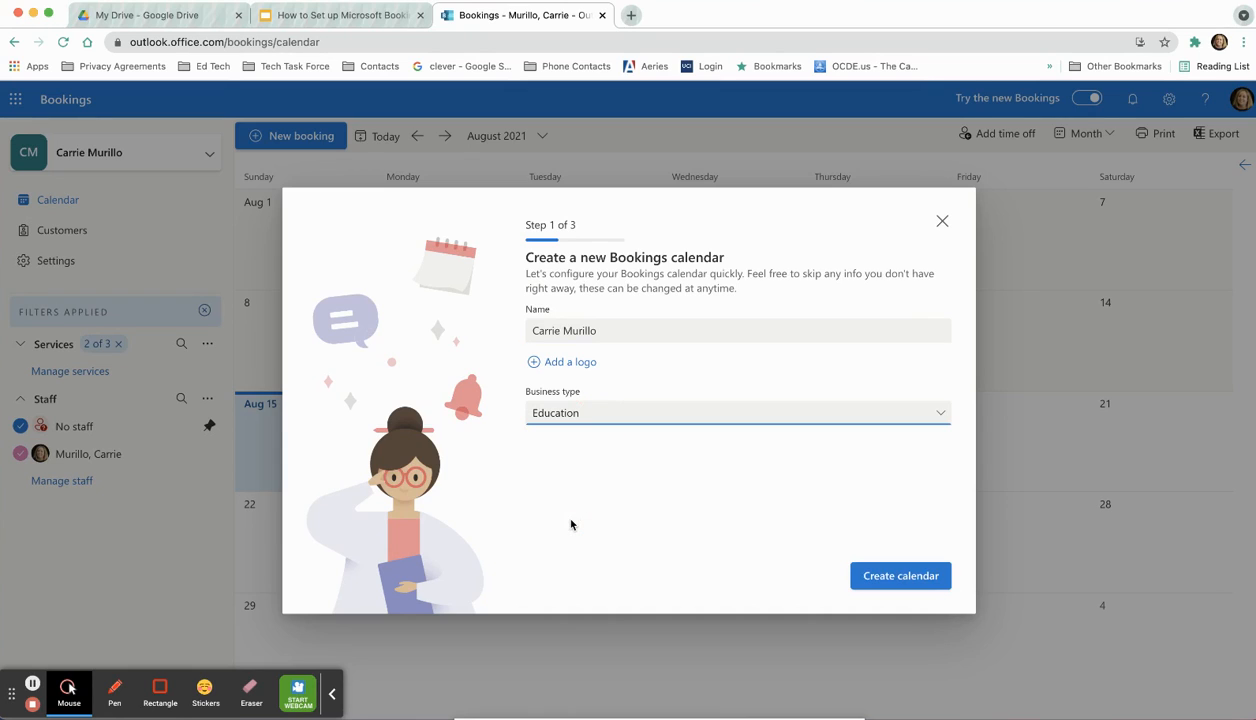
left_click(880, 574)
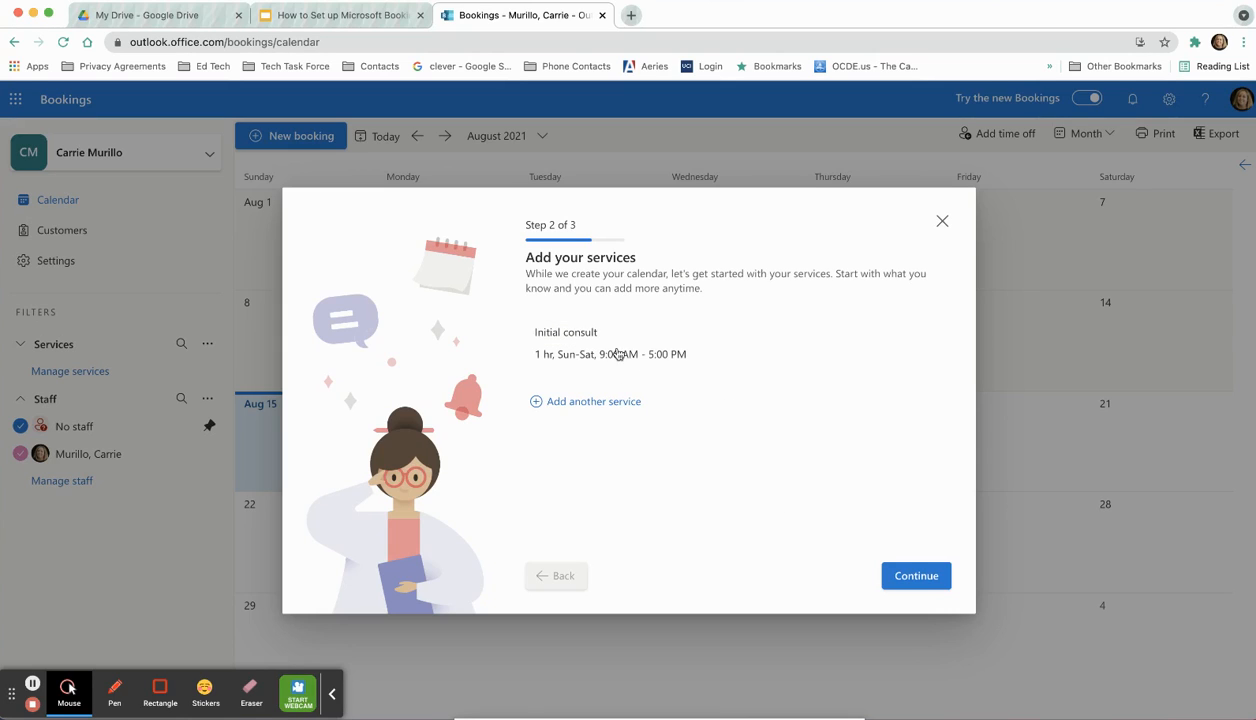
left_click(941, 223)
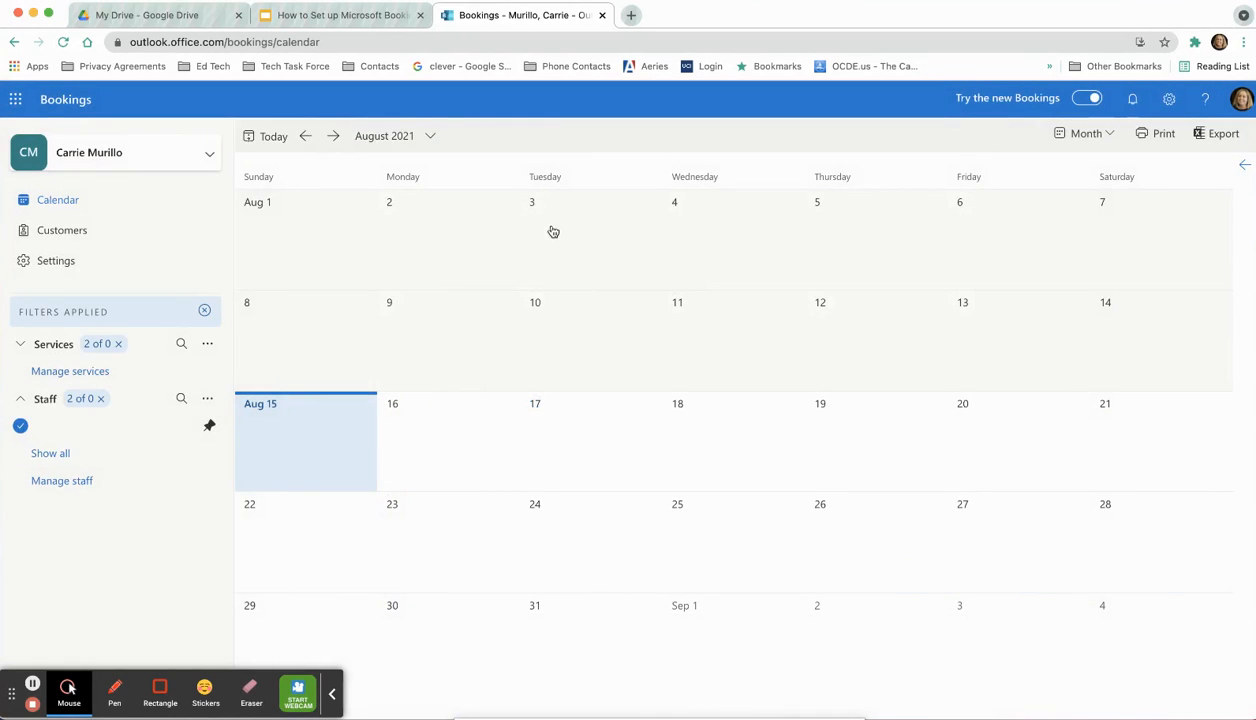
- Switch to the calendar named after the owner and open the owner's staff profile for editing in the settings
left_click(110, 163)
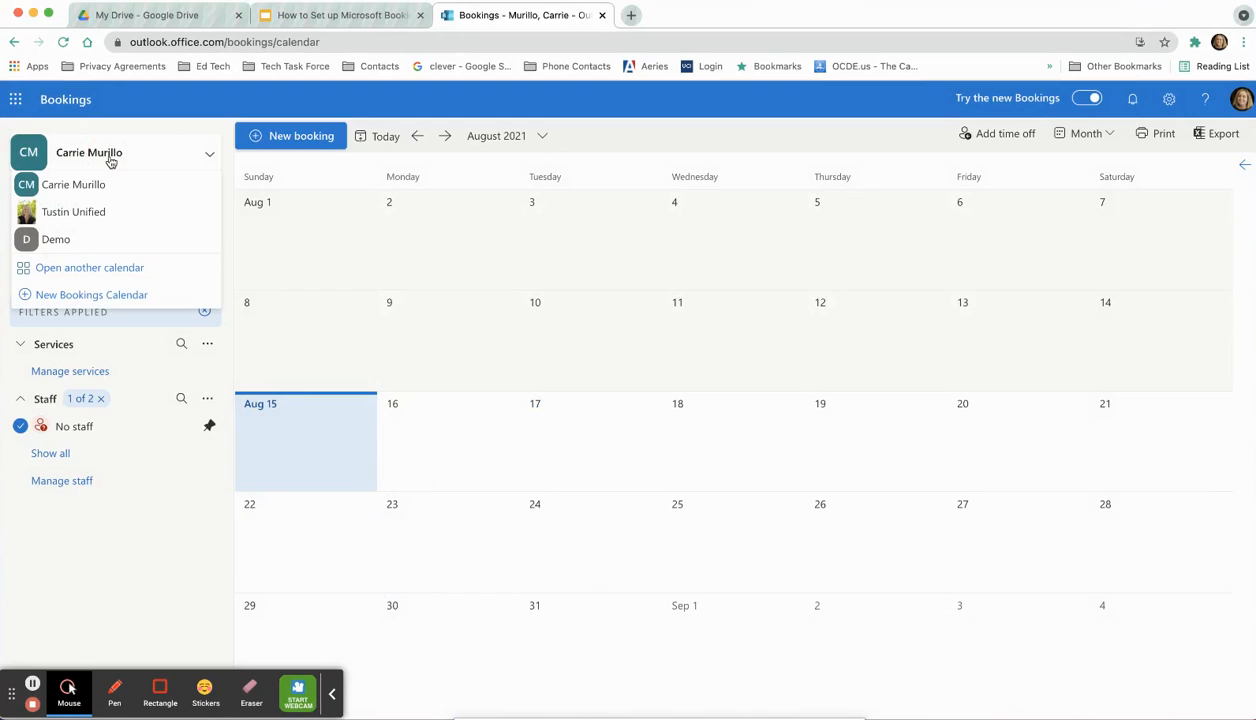
left_click(85, 187)
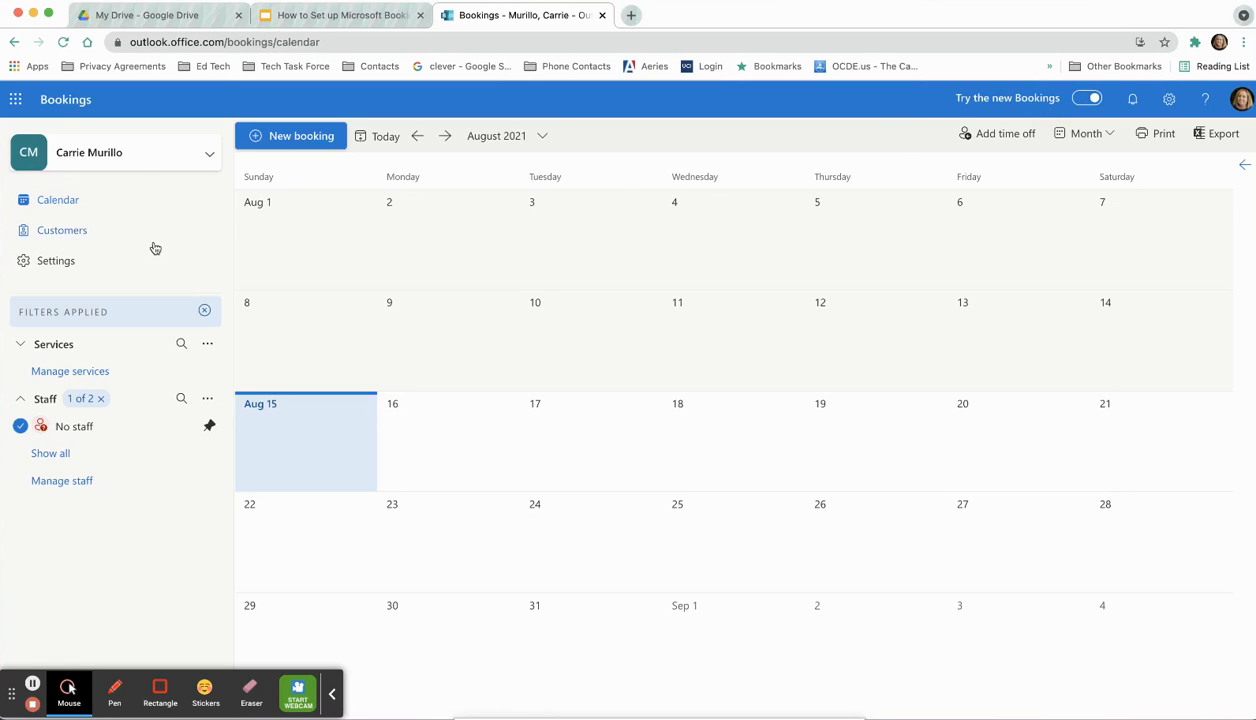
left_click(43, 263)
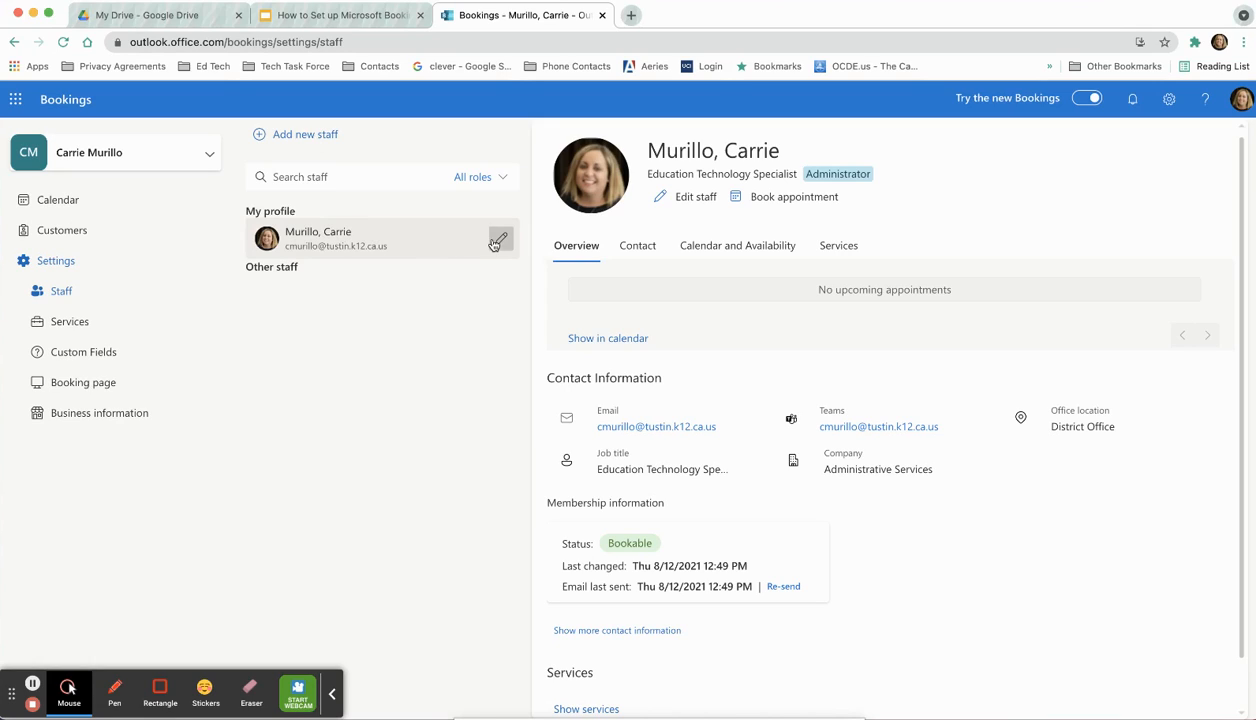
left_click(499, 241)
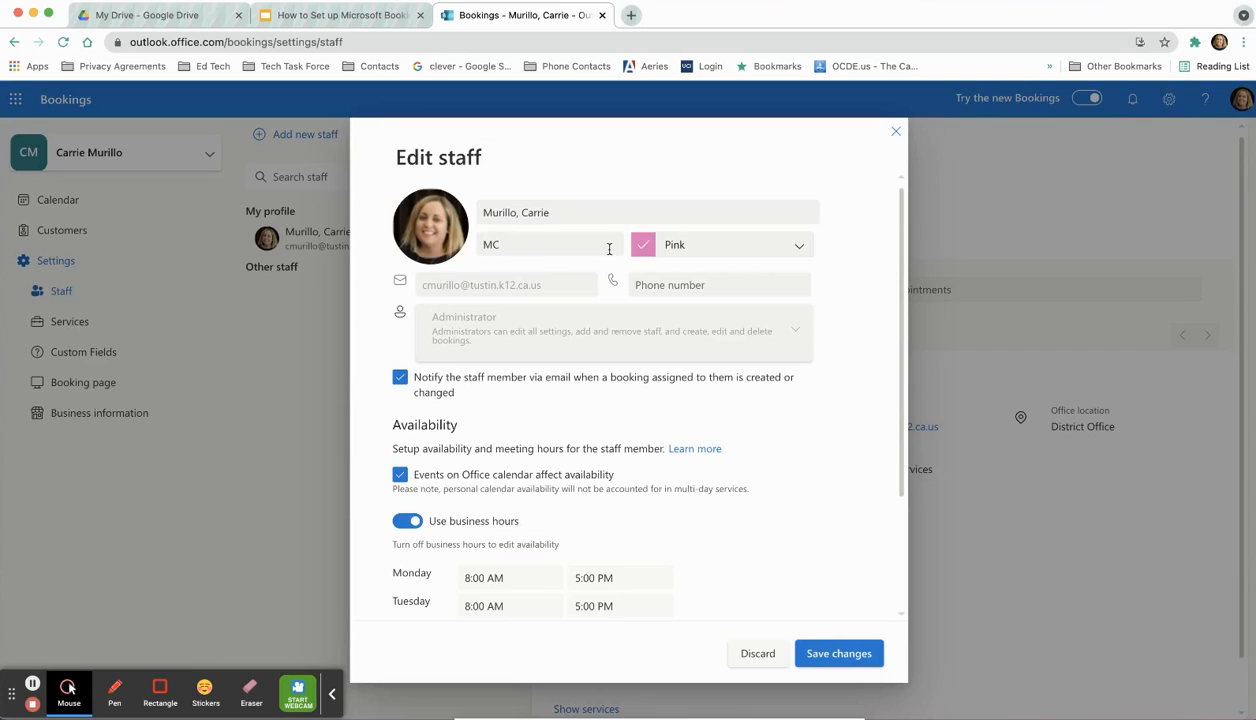
- Examine the staff profile's color choices, phone number field, email notification and Office calendar availability options
left_click(670, 247)
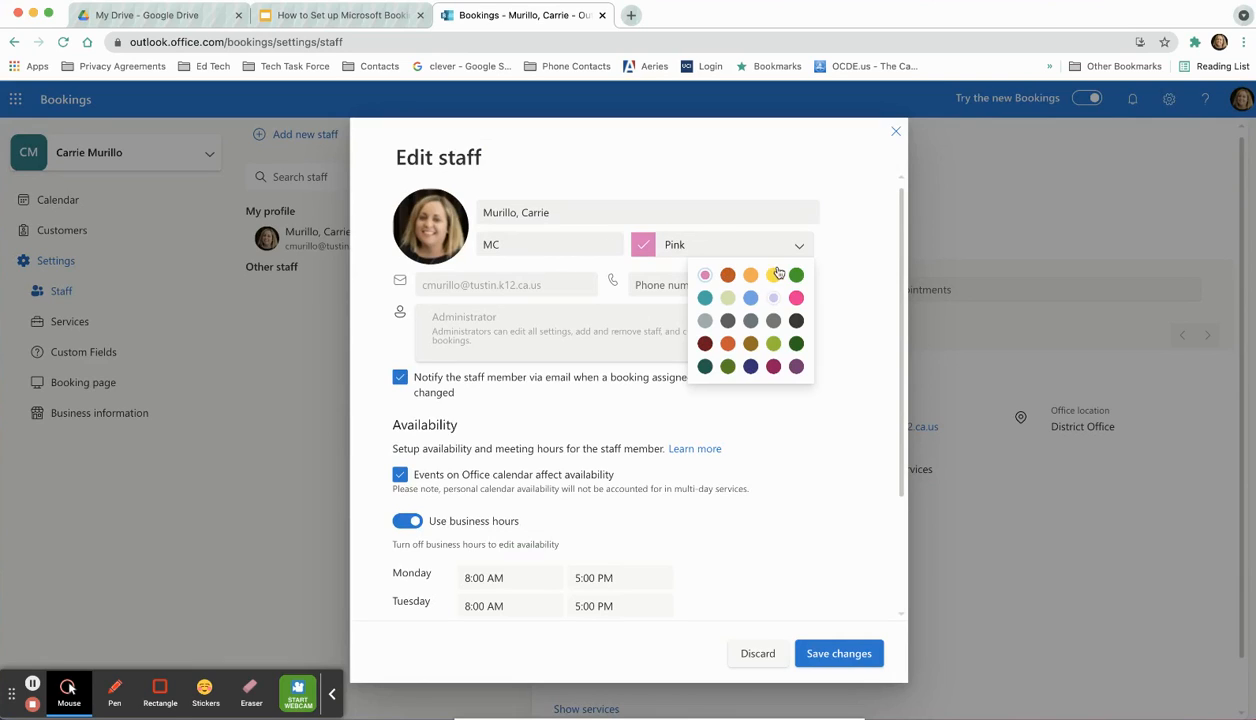
left_click(822, 288)
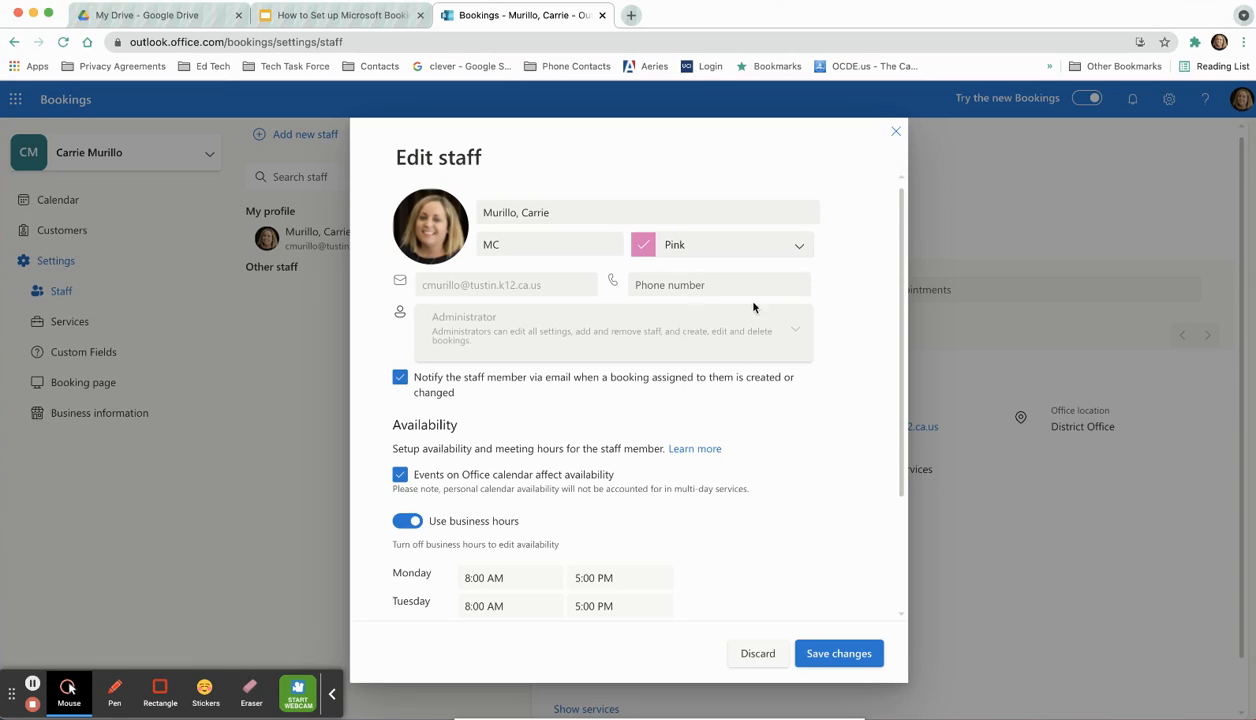
left_click(641, 283)
left_click(400, 381)
left_click(404, 477)
left_click(404, 477)
- Turn off the use of business hours for the staff member and set Monday's end time to 4:00 PM
scroll(568, 480, "down", 3)
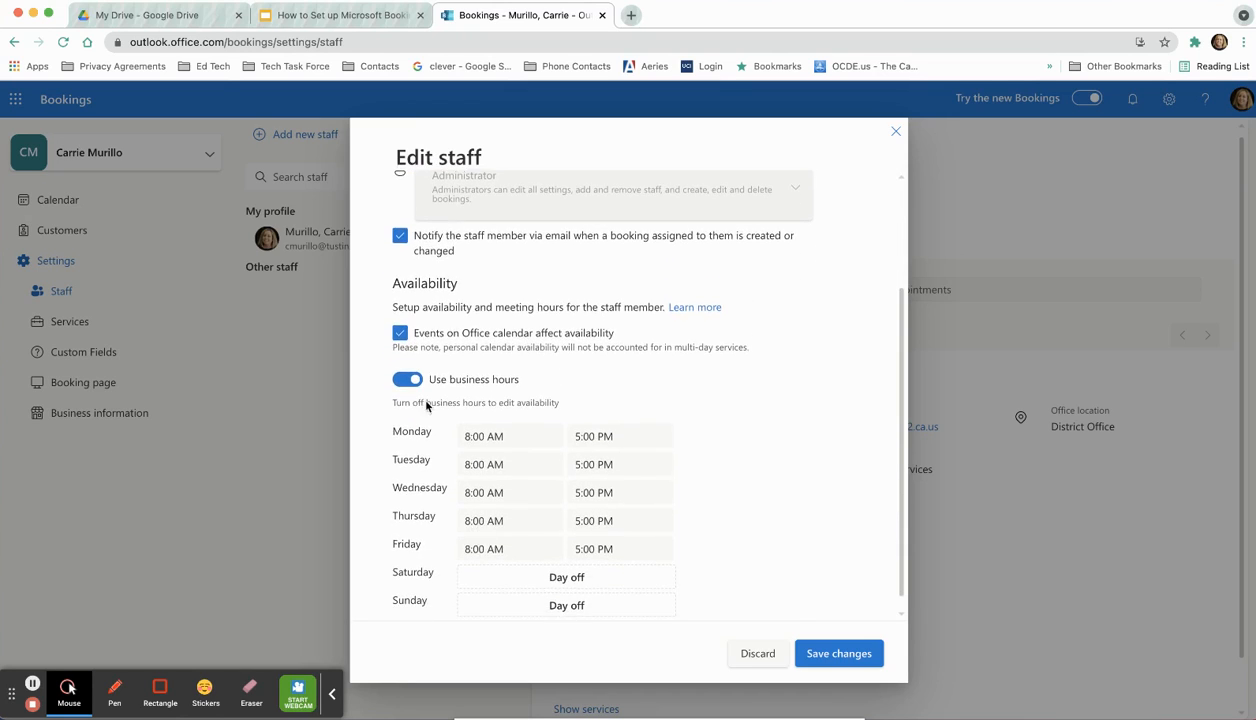
left_click(406, 379)
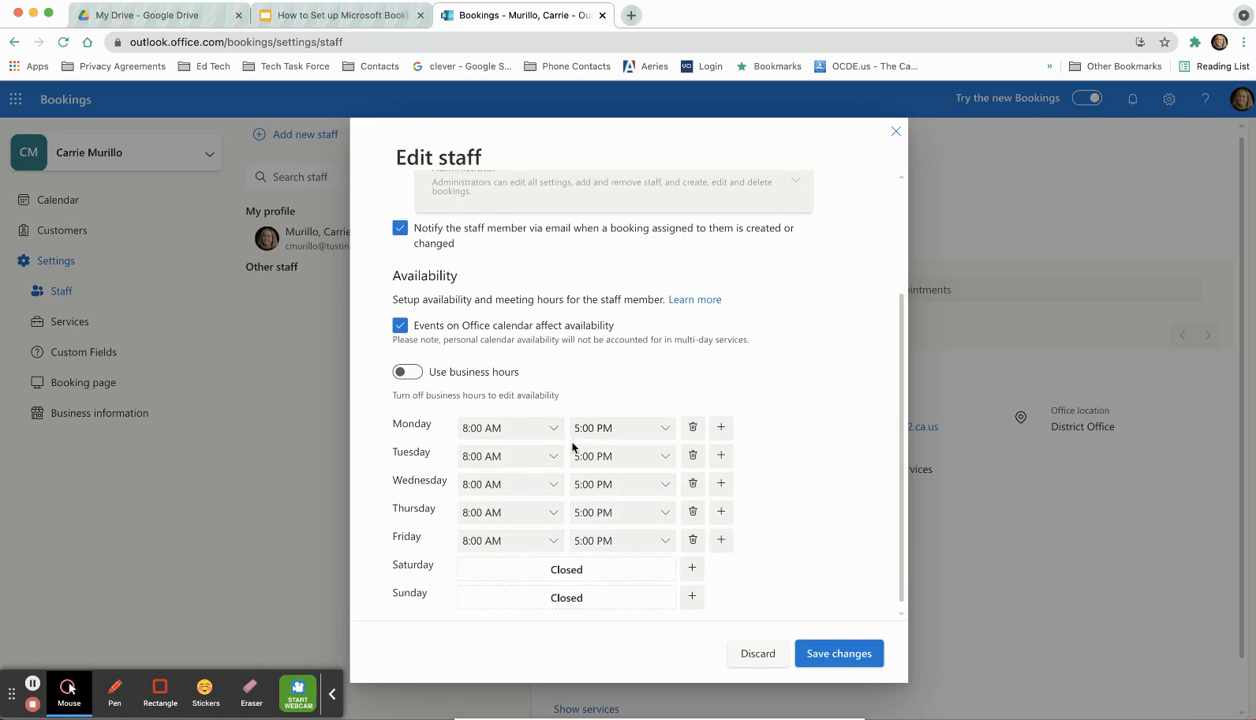
left_click(660, 430)
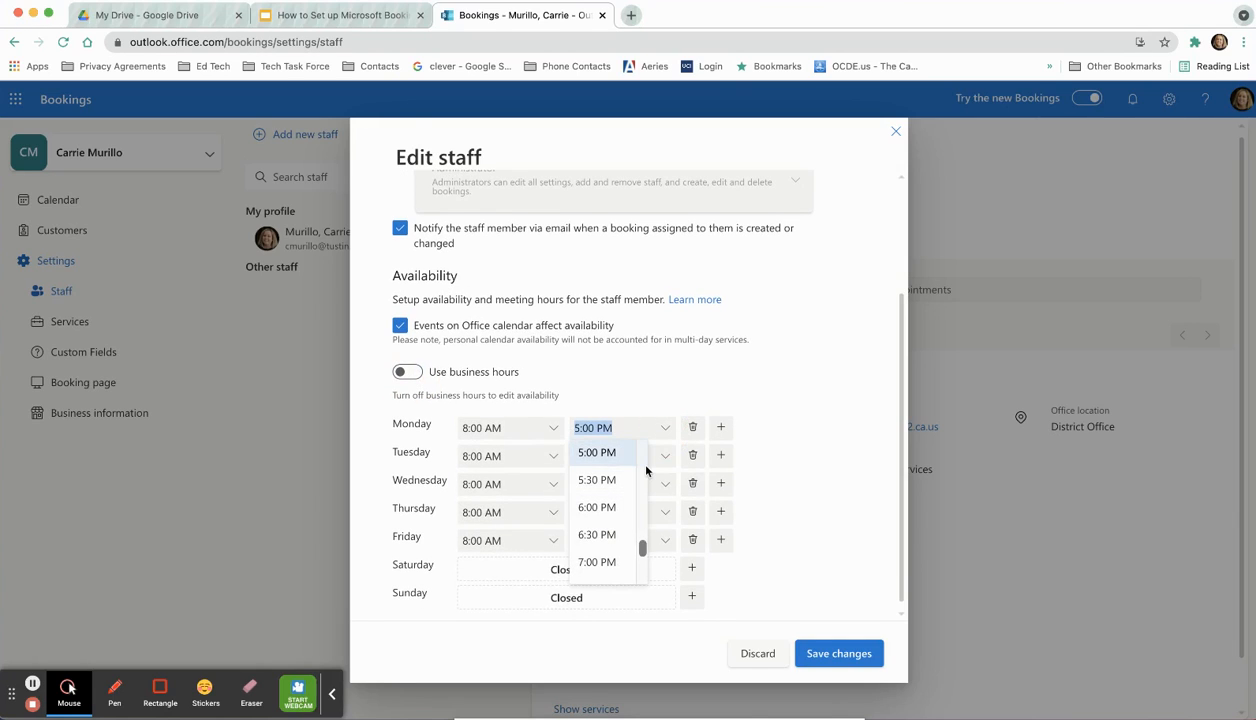
scroll(645, 470, "up", 2)
left_click(613, 484)
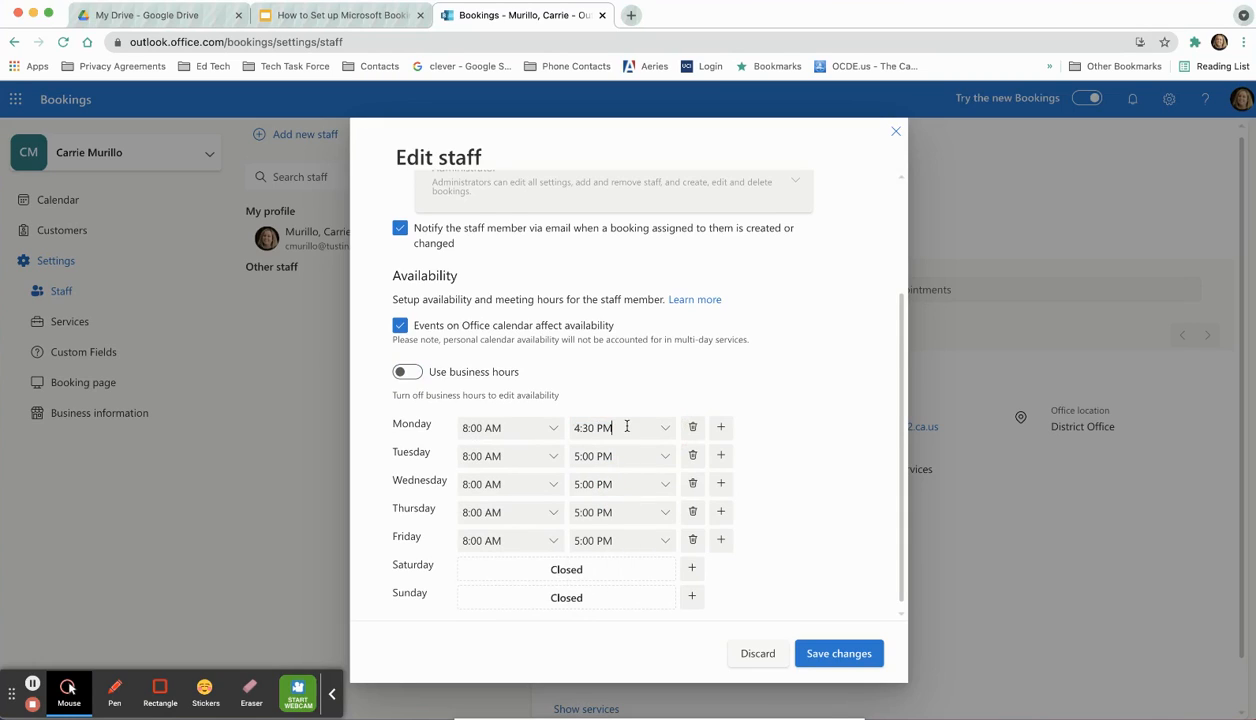
left_click(667, 431)
scroll(640, 470, "up", 3)
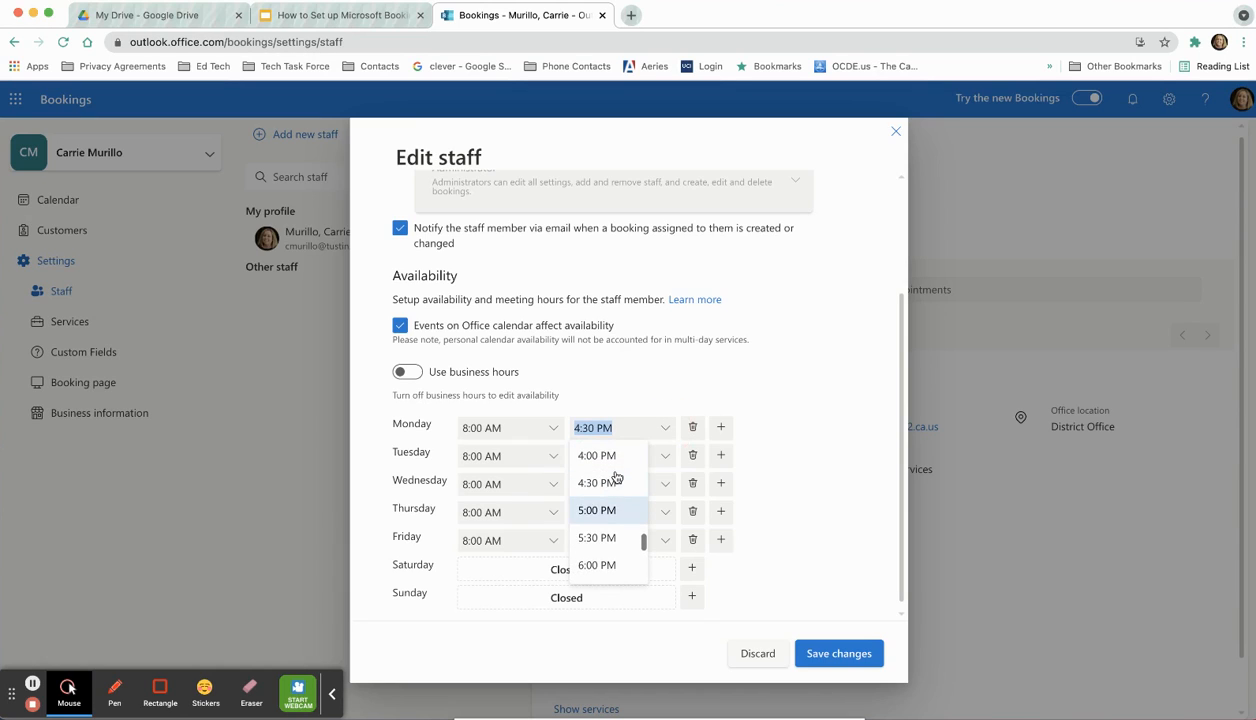
left_click(600, 498)
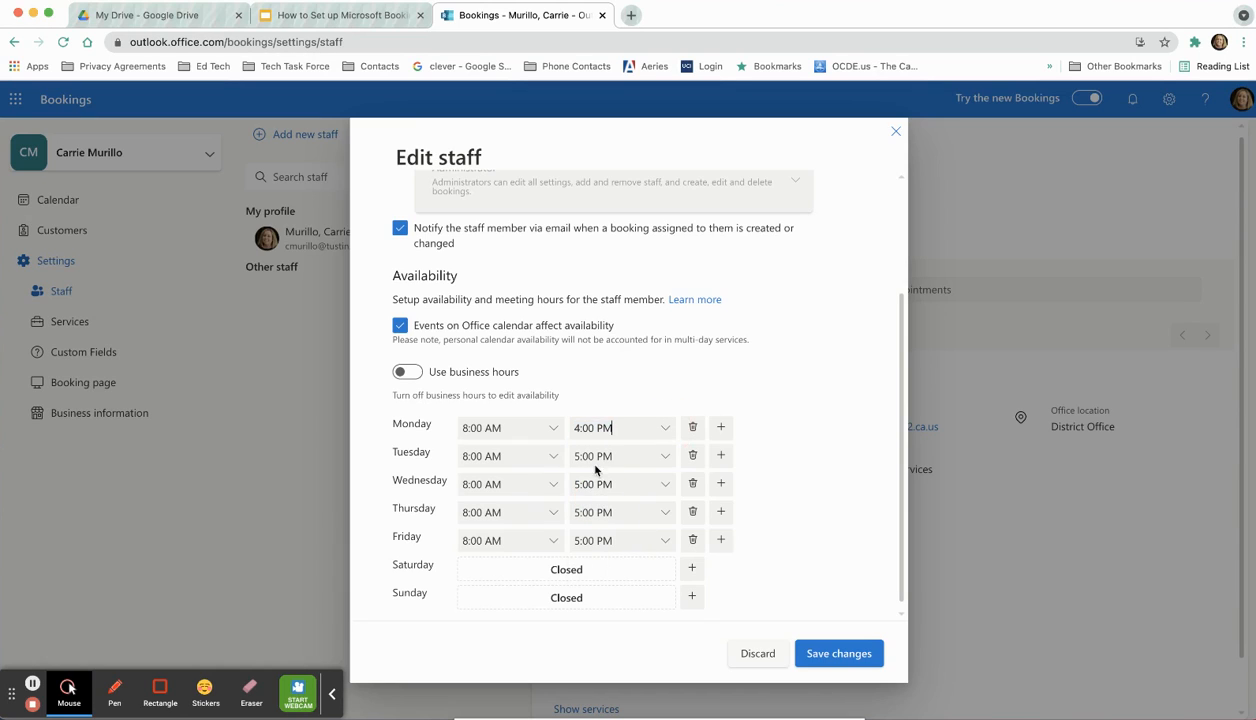
- Set the staff member's Tuesday and Wednesday end times to 4:00 PM
left_click(665, 458)
scroll(630, 512, "up", 2)
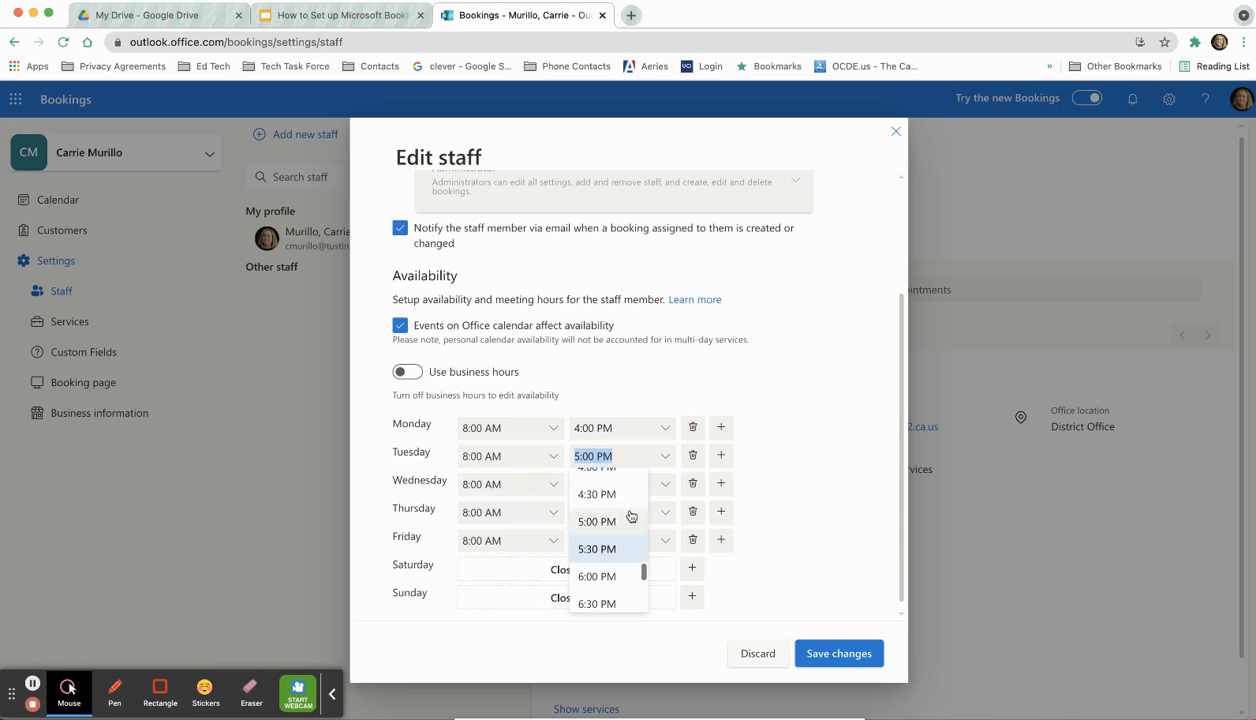
left_click(602, 478)
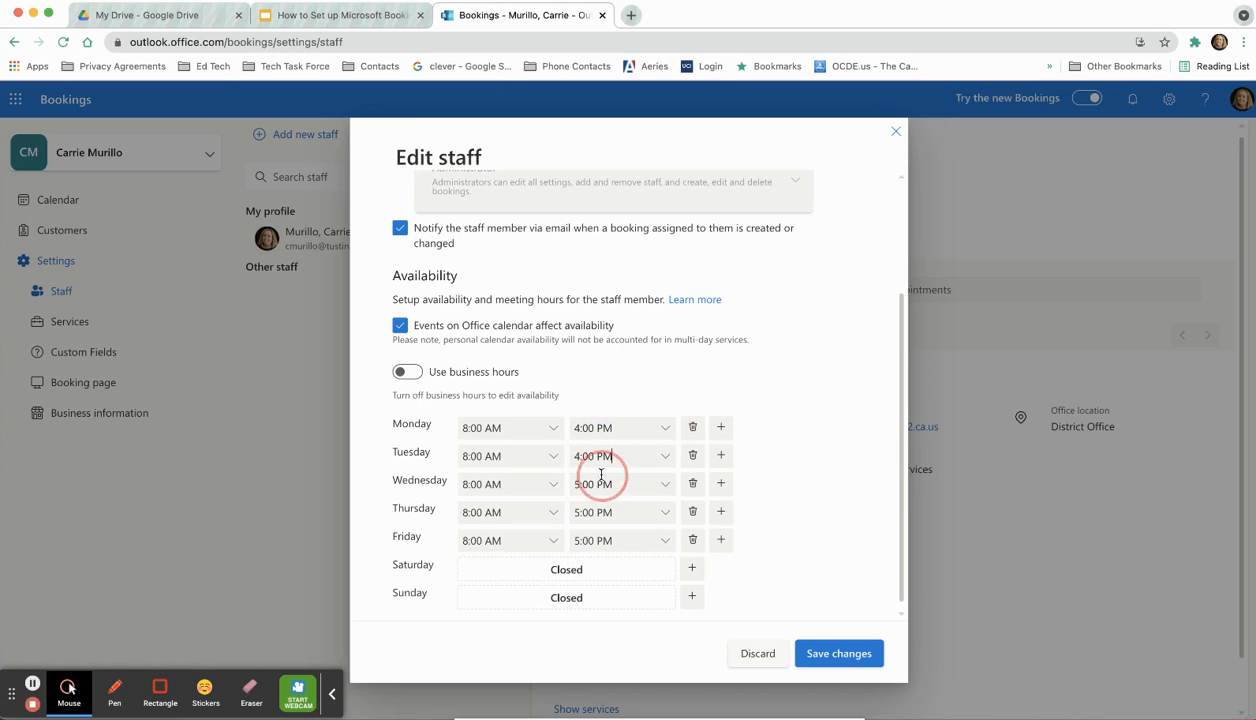
left_click(663, 486)
scroll(622, 536, "up", 2)
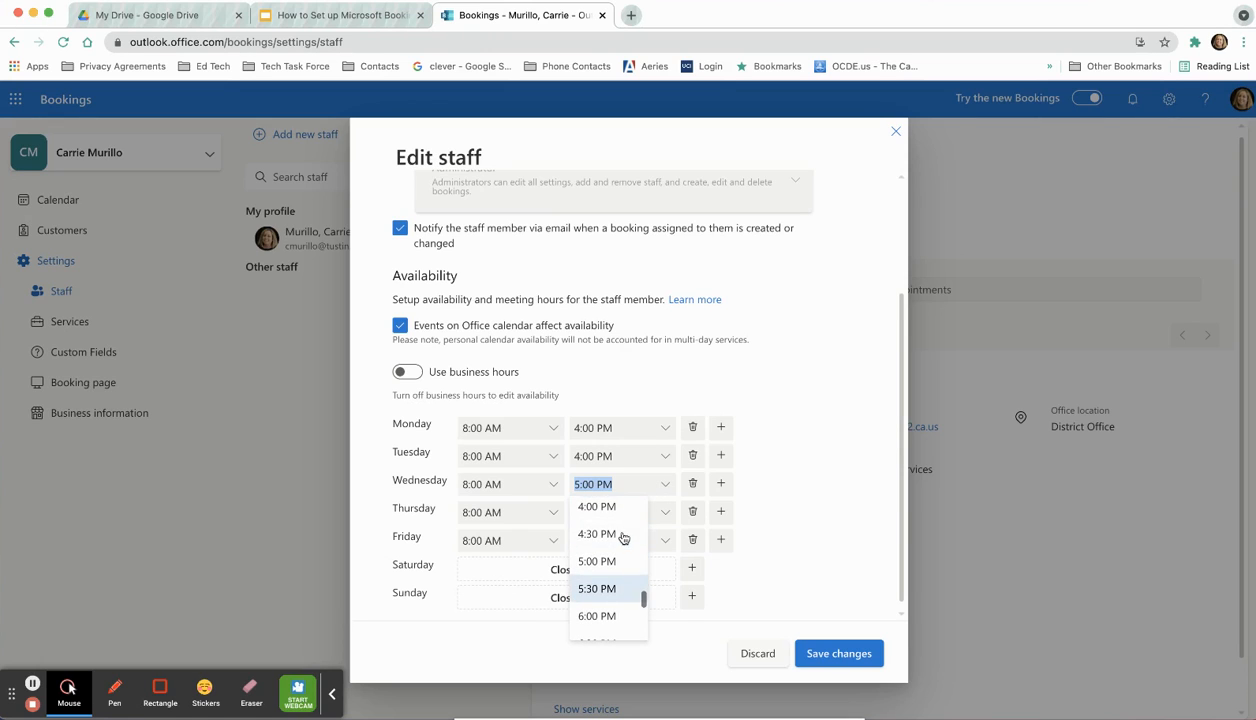
left_click(605, 513)
- Set the staff member's Thursday and Friday end times to 4:00 PM and save the changes
left_click(667, 514)
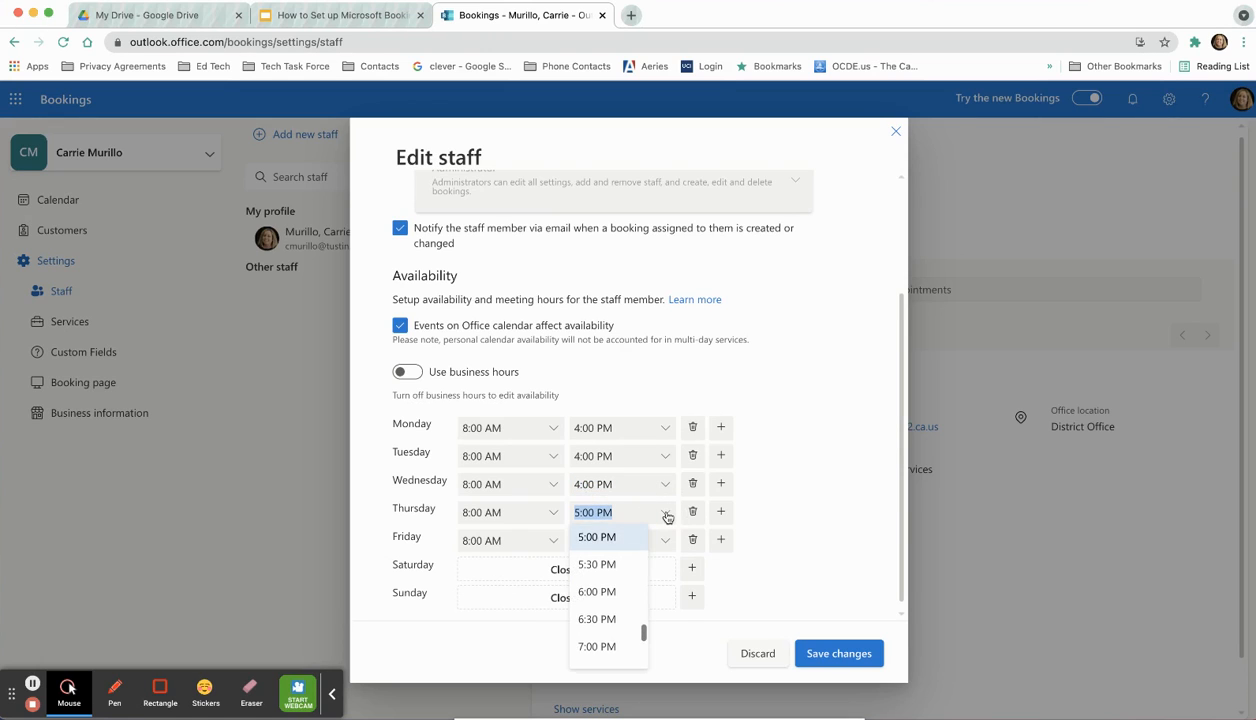
scroll(667, 516, "up", 1)
left_click(665, 526)
scroll(629, 532, "up", 1)
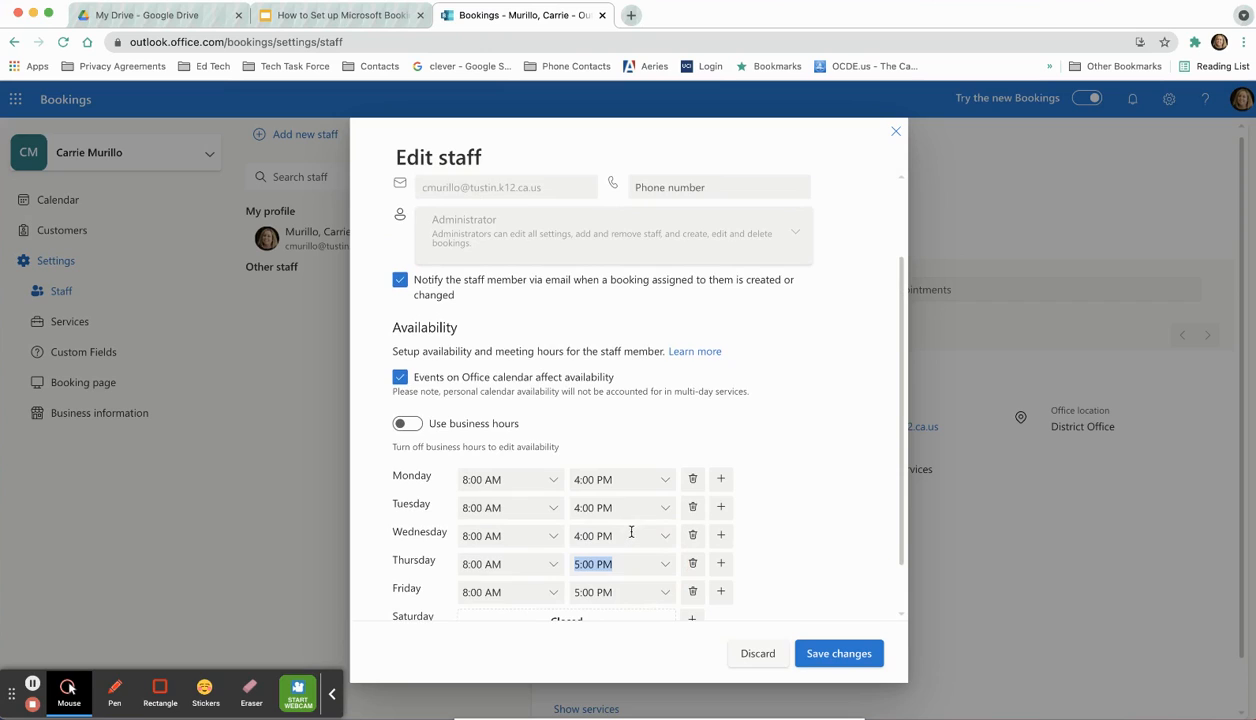
scroll(632, 529, "down", 1)
left_click(660, 513)
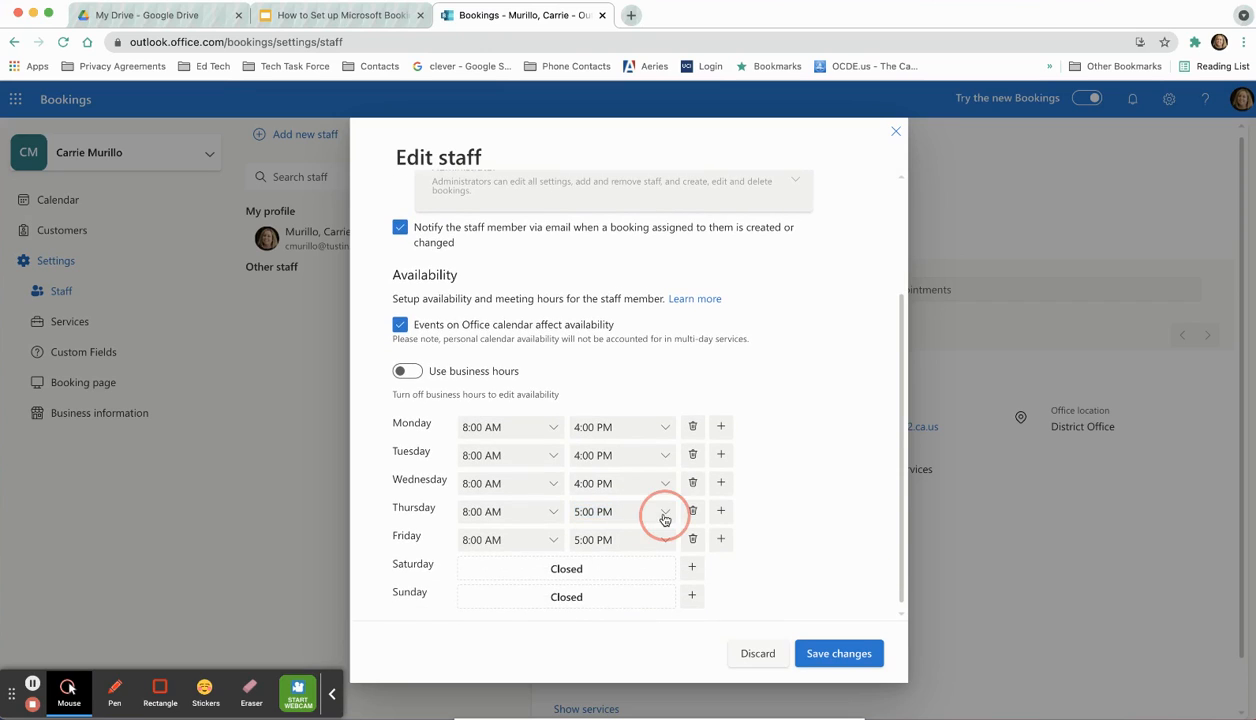
scroll(590, 580, "up", 2)
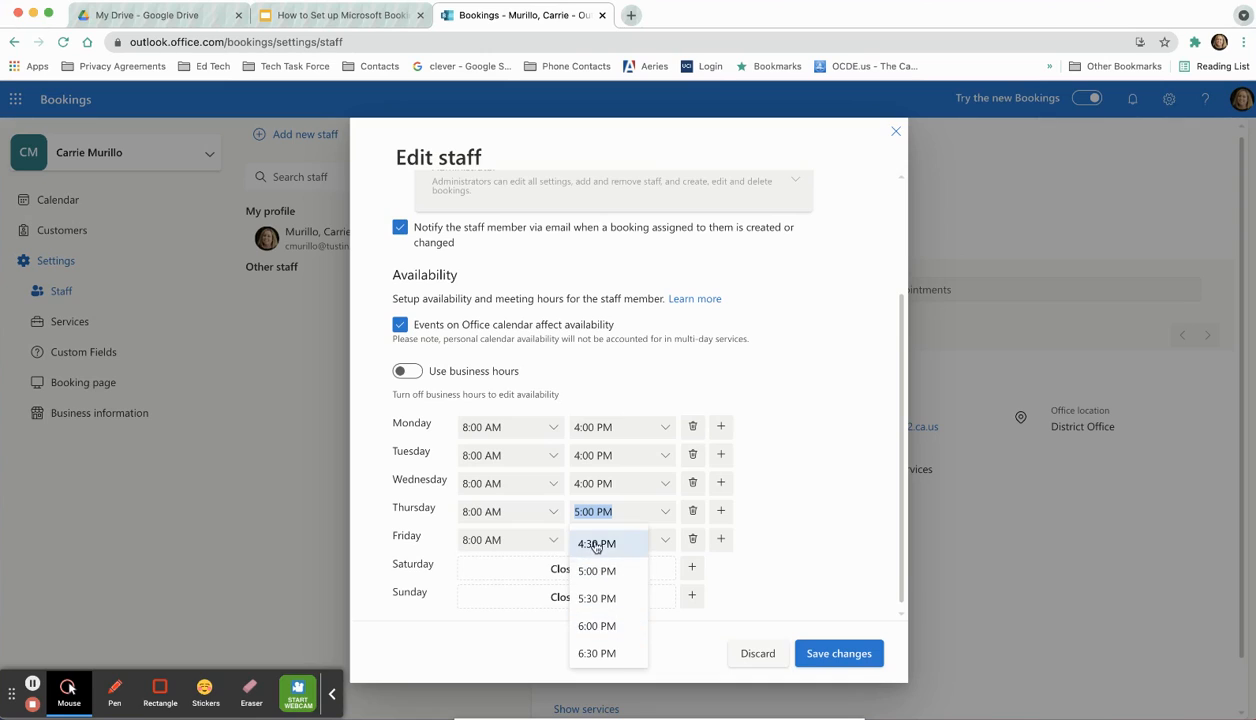
left_click(597, 547)
left_click(663, 540)
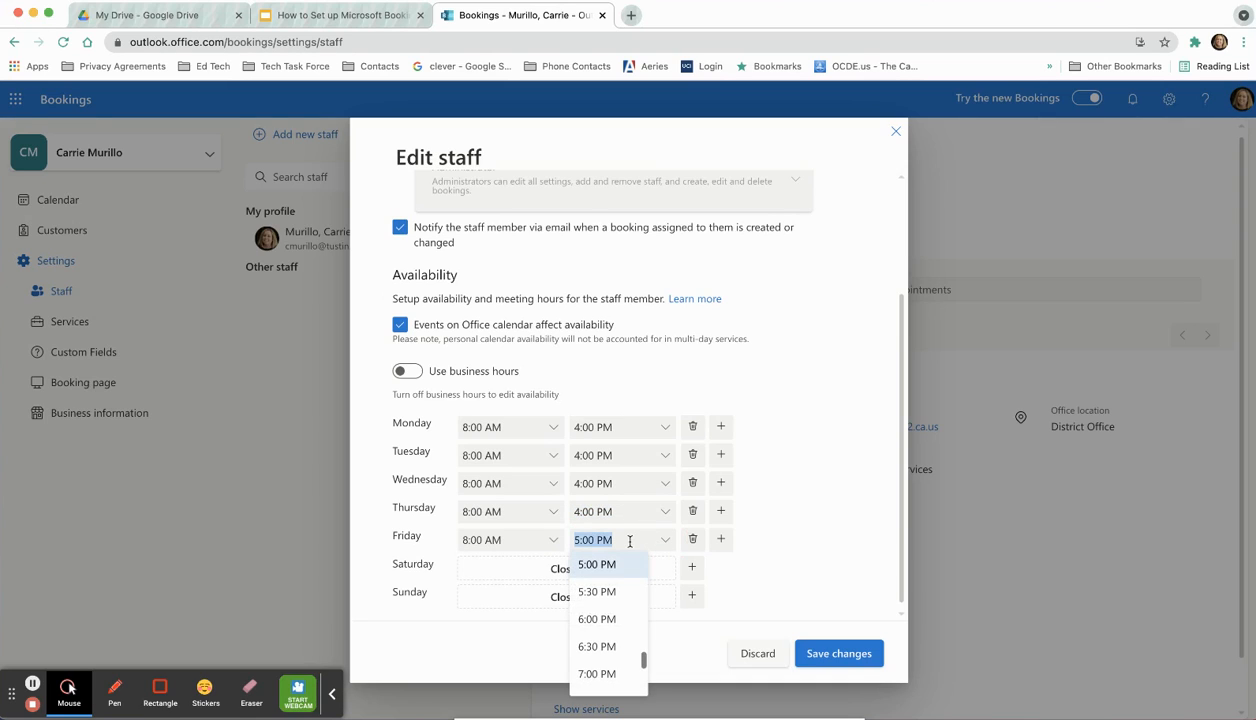
scroll(612, 590, "up", 2)
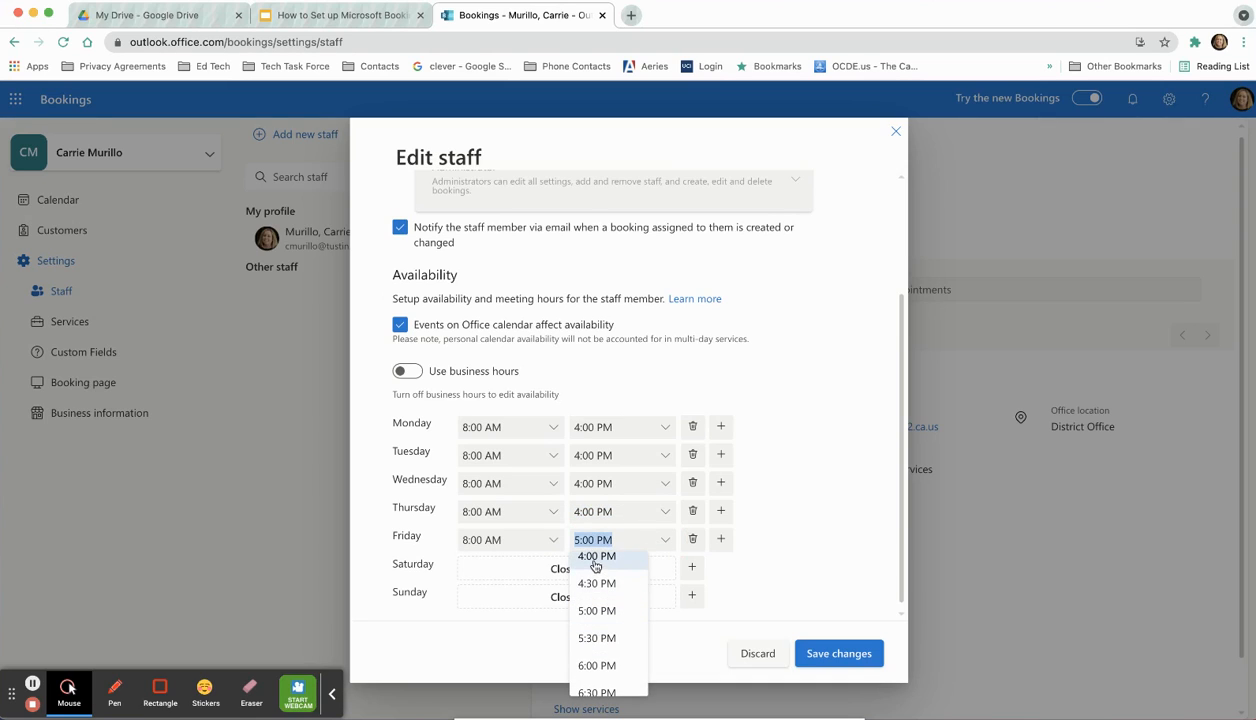
left_click(625, 560)
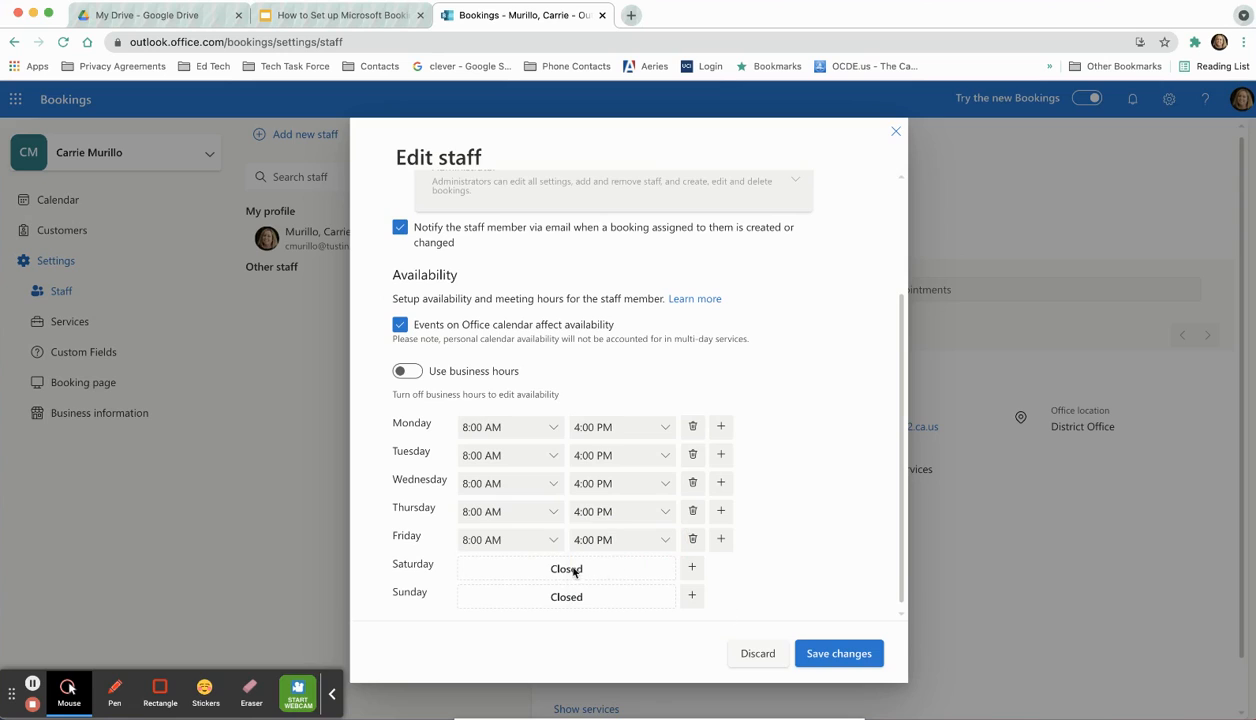
left_click(843, 654)
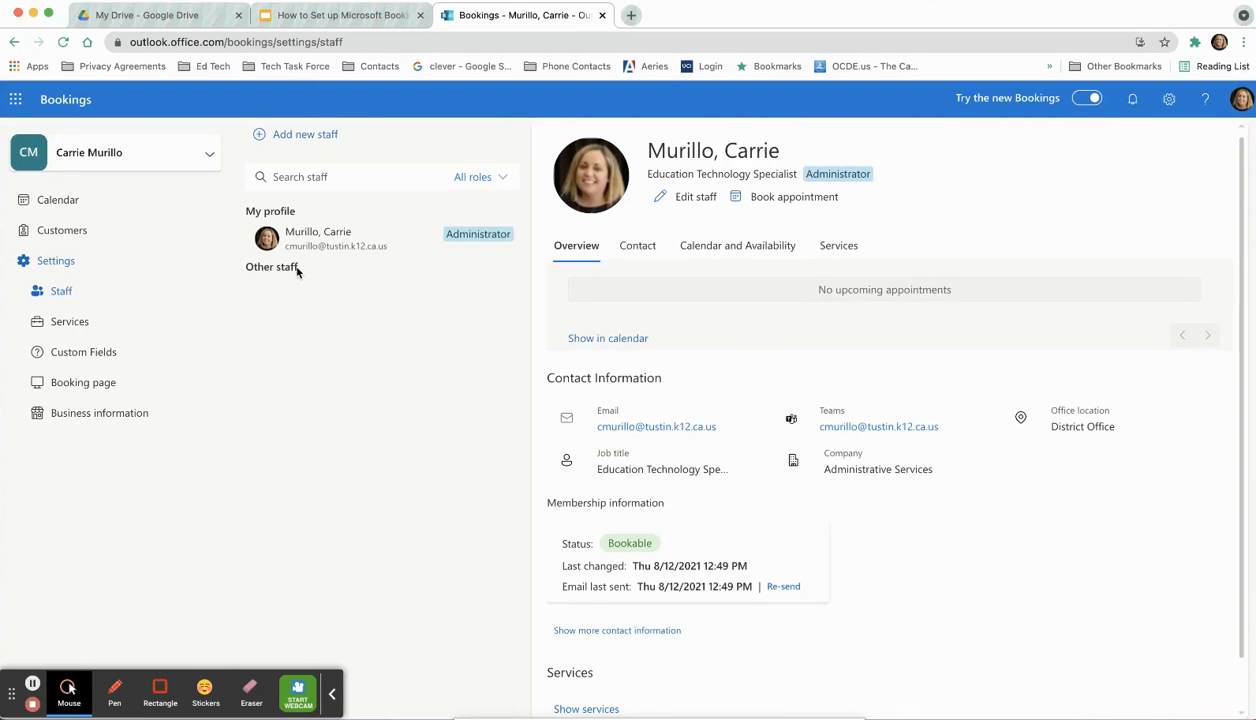
- Start a new service named "Classroom Support" with the description "Please select a 30 min. time slot."
left_click(66, 322)
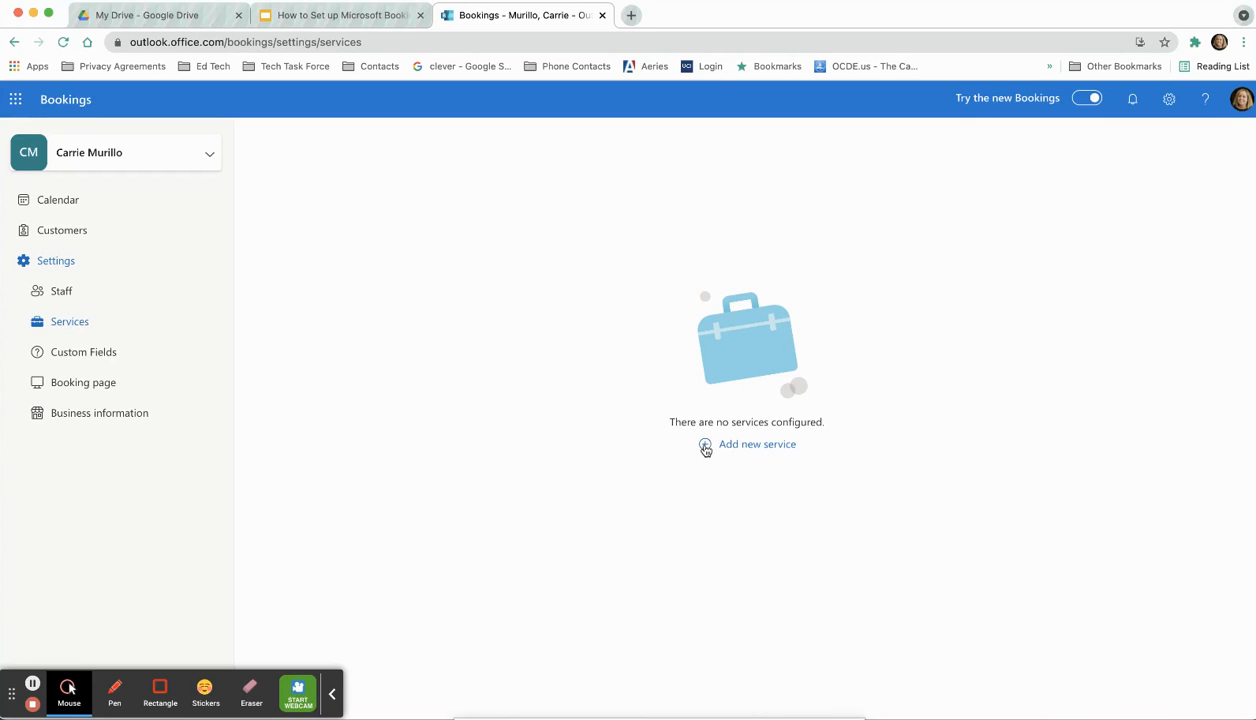
left_click(707, 446)
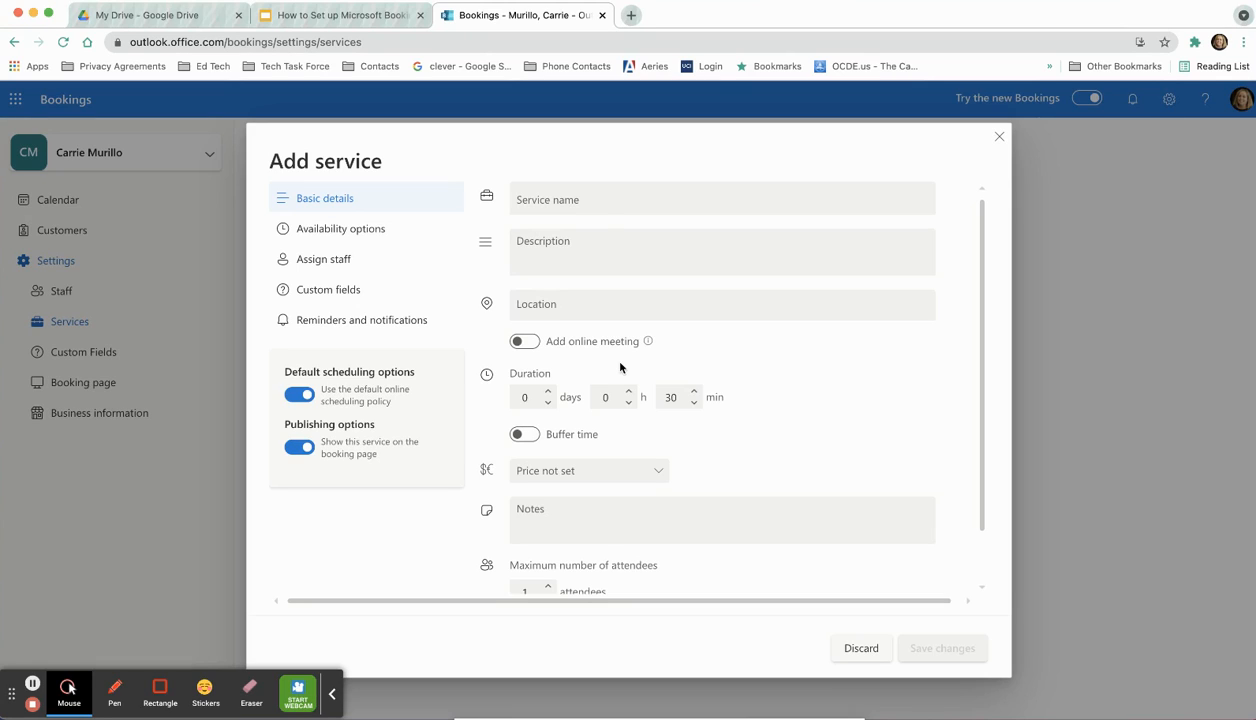
left_click(571, 202)
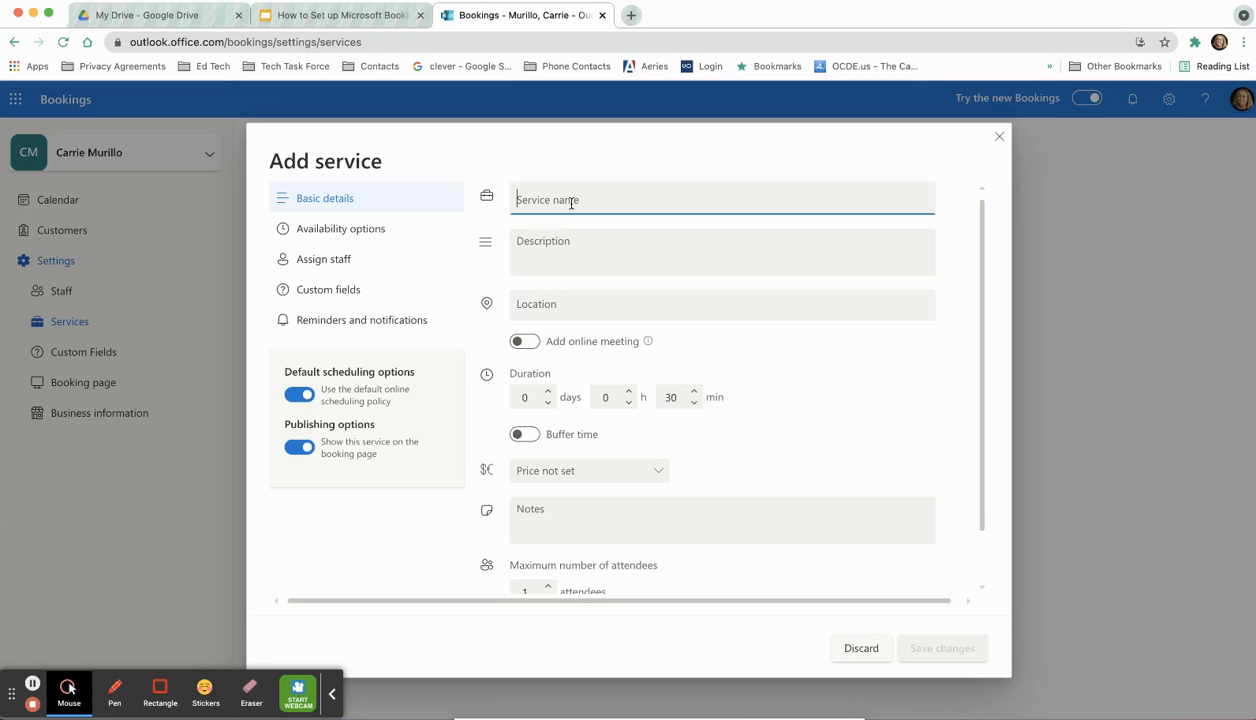
type("Class")
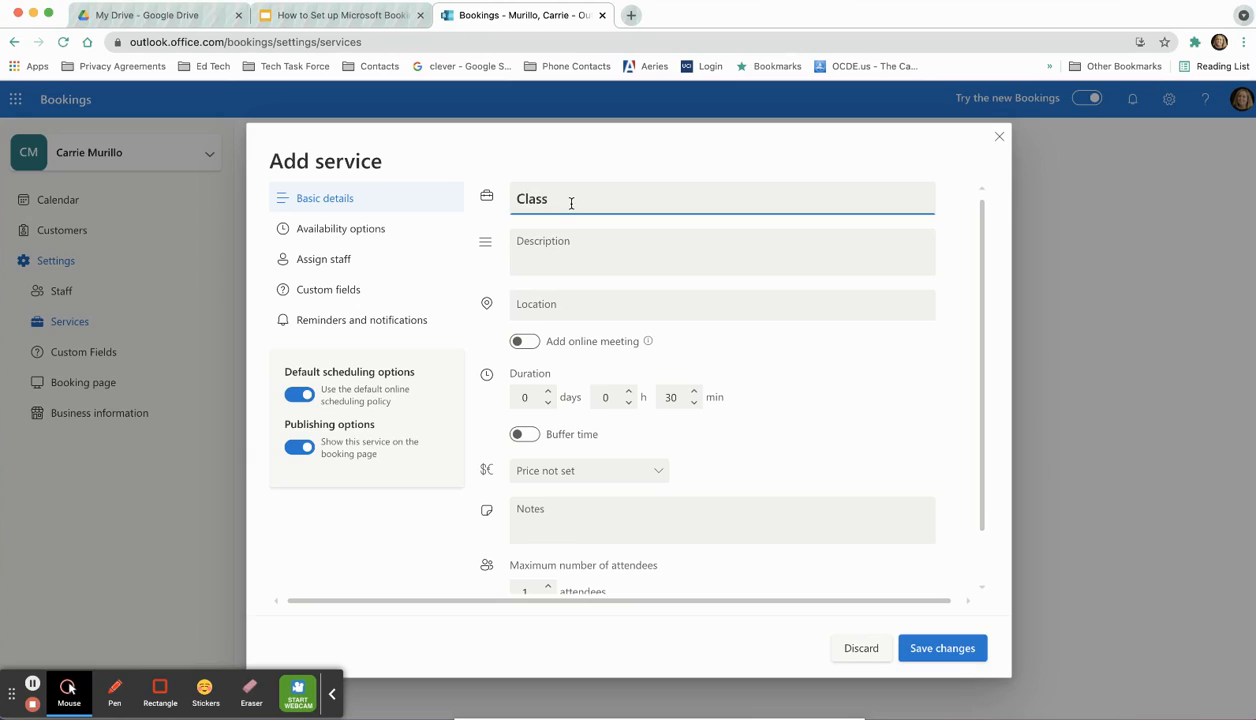
type("room Support")
left_click(569, 238)
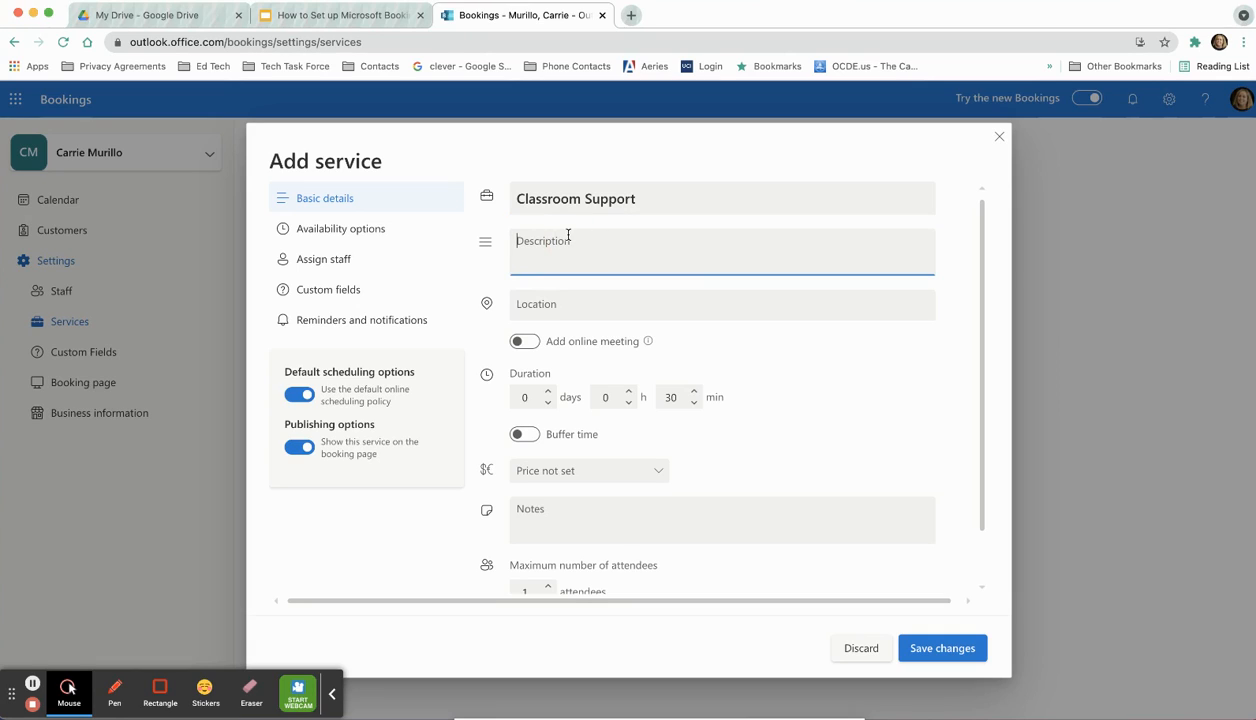
type("Please select a 30 min. time slot.")
- Turn on buffer time for the Classroom Support service and set the buffer before appointments to 10 minutes
left_click(582, 307)
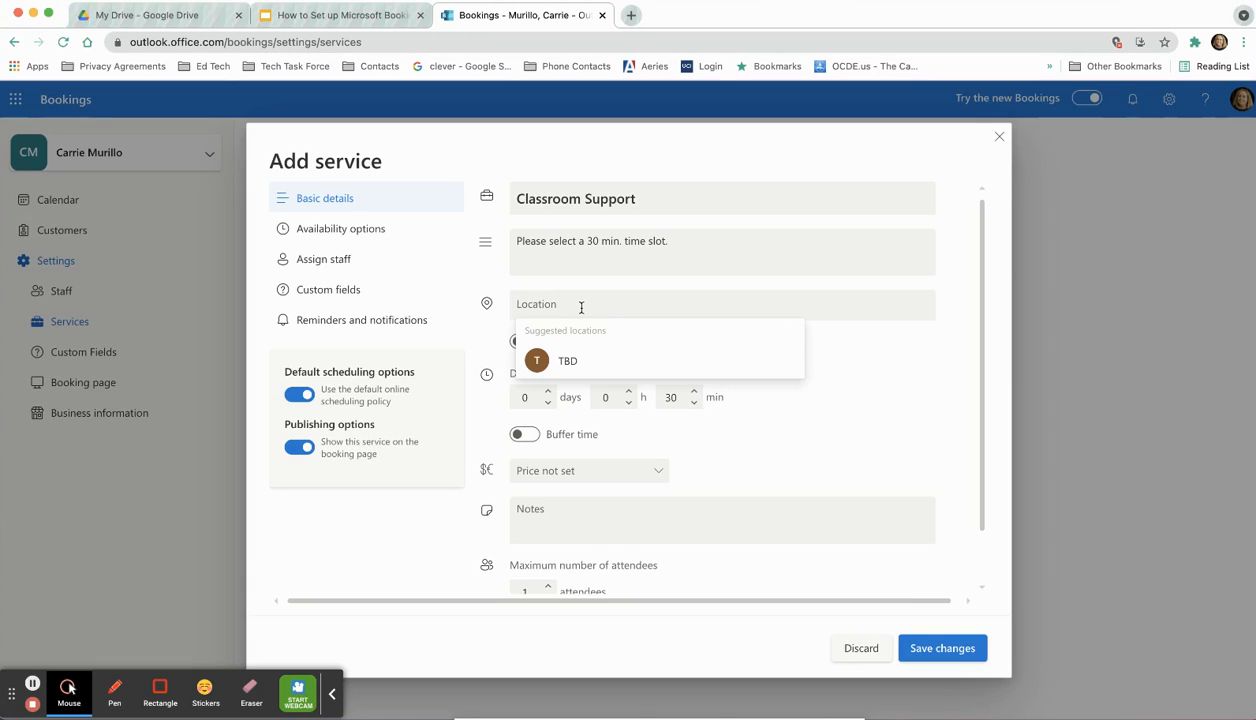
left_click(820, 405)
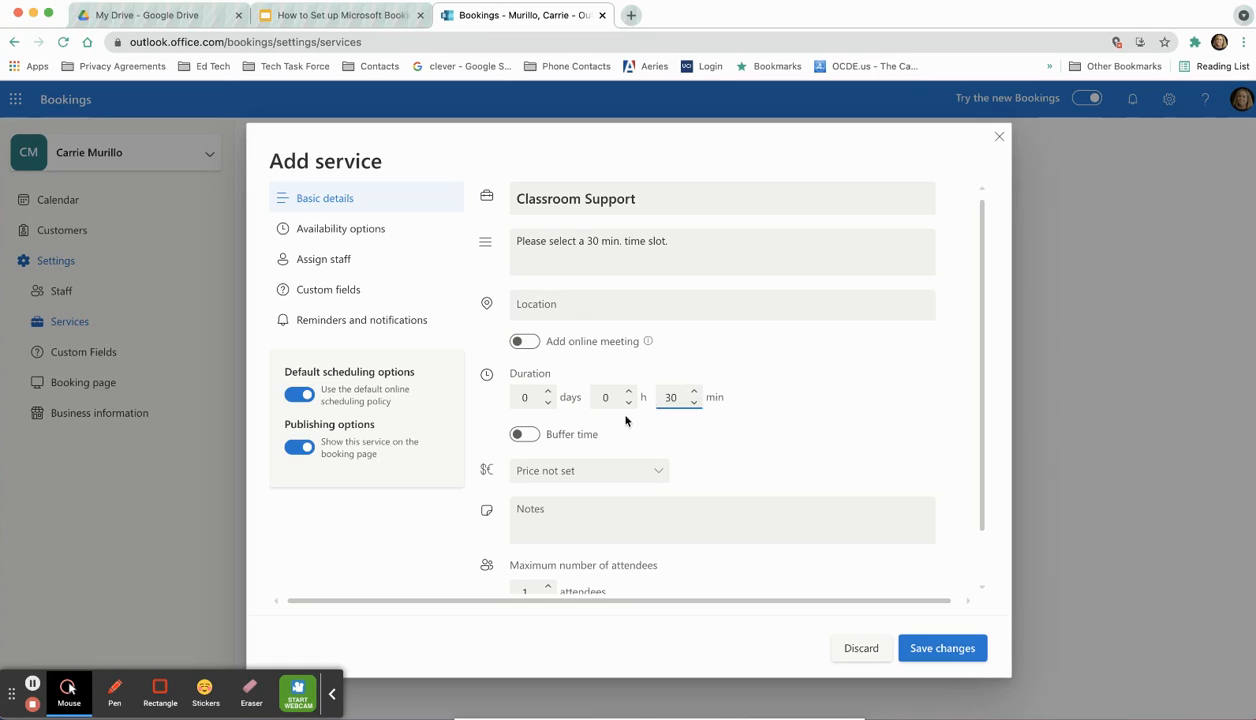
left_click(557, 399)
left_click(519, 438)
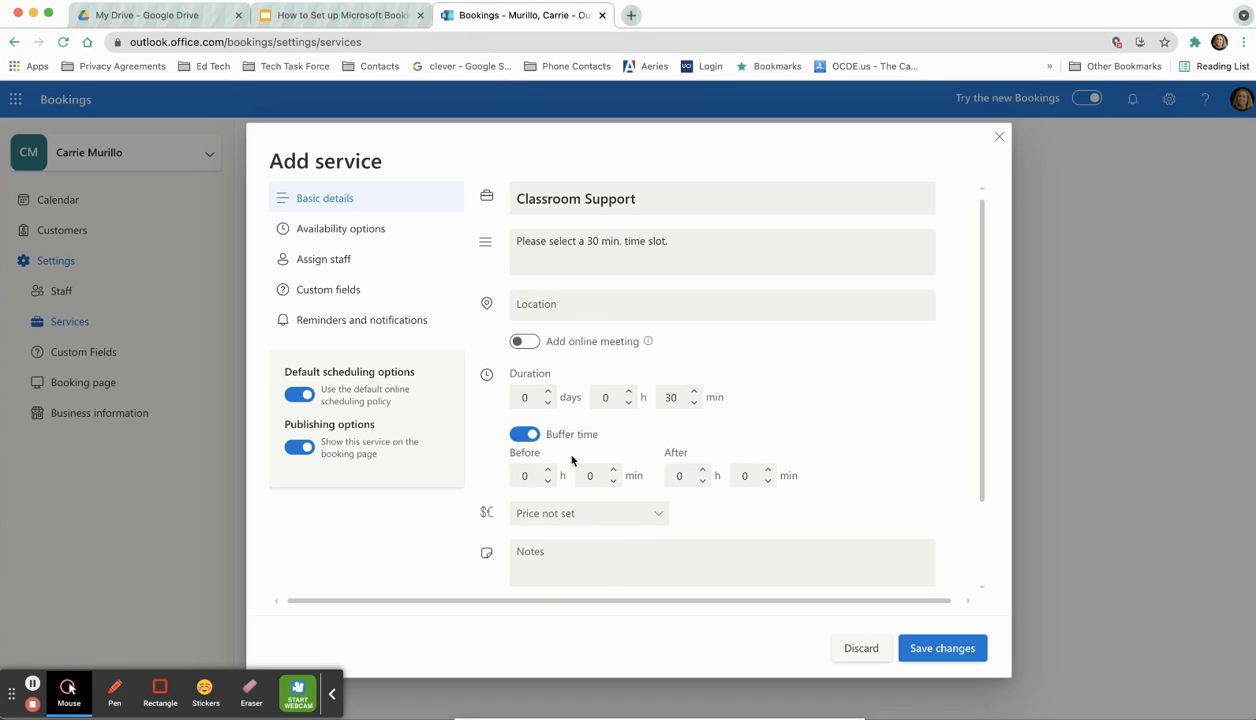
left_click(614, 470)
left_click(614, 470)
left_click(614, 470)
left_click(614, 470)
left_click(614, 470)
- Set the buffer after appointments to 10 minutes and save the new service
left_click(768, 470)
left_click(768, 470)
left_click(768, 470)
left_click(768, 470)
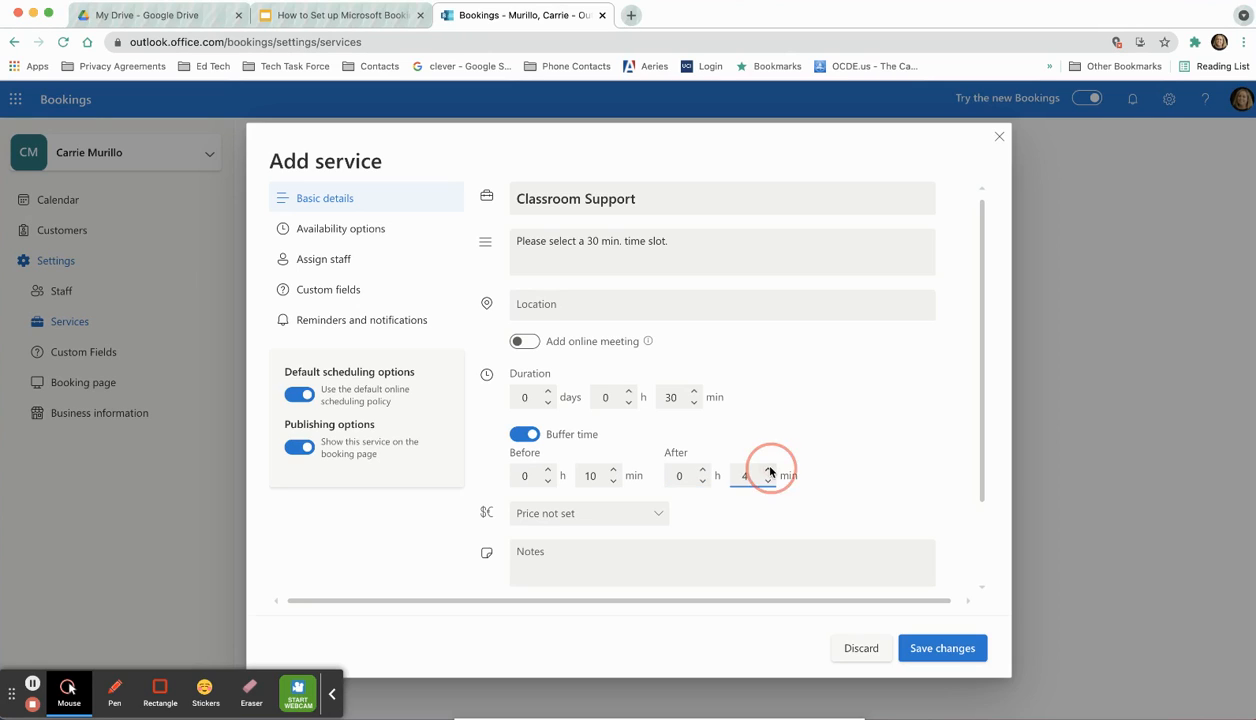
left_click(768, 470)
left_click(768, 470)
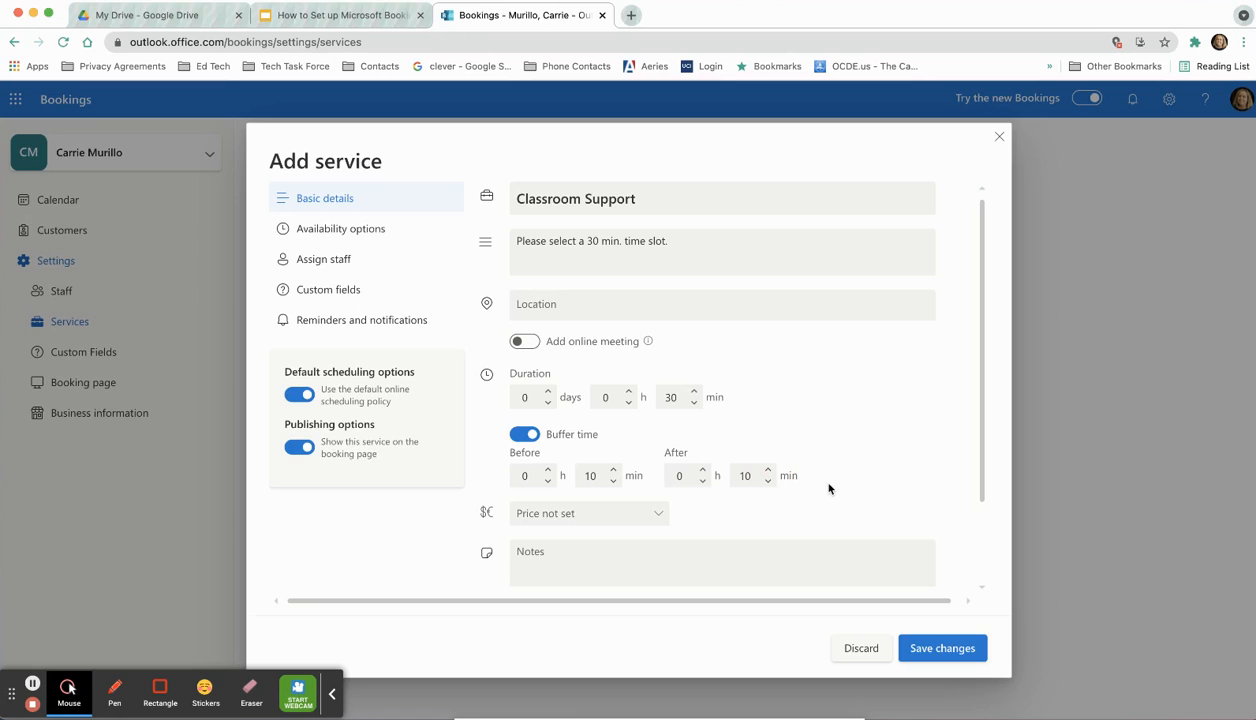
scroll(828, 488, "down", 3)
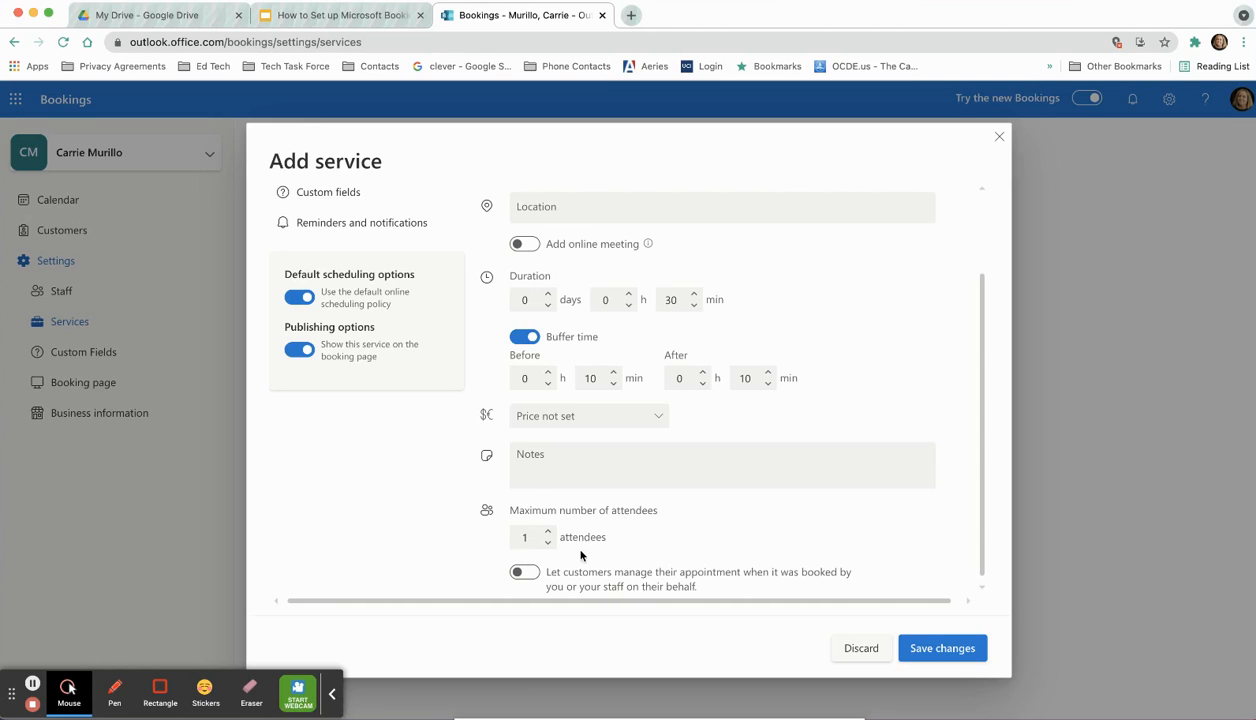
left_click(918, 647)
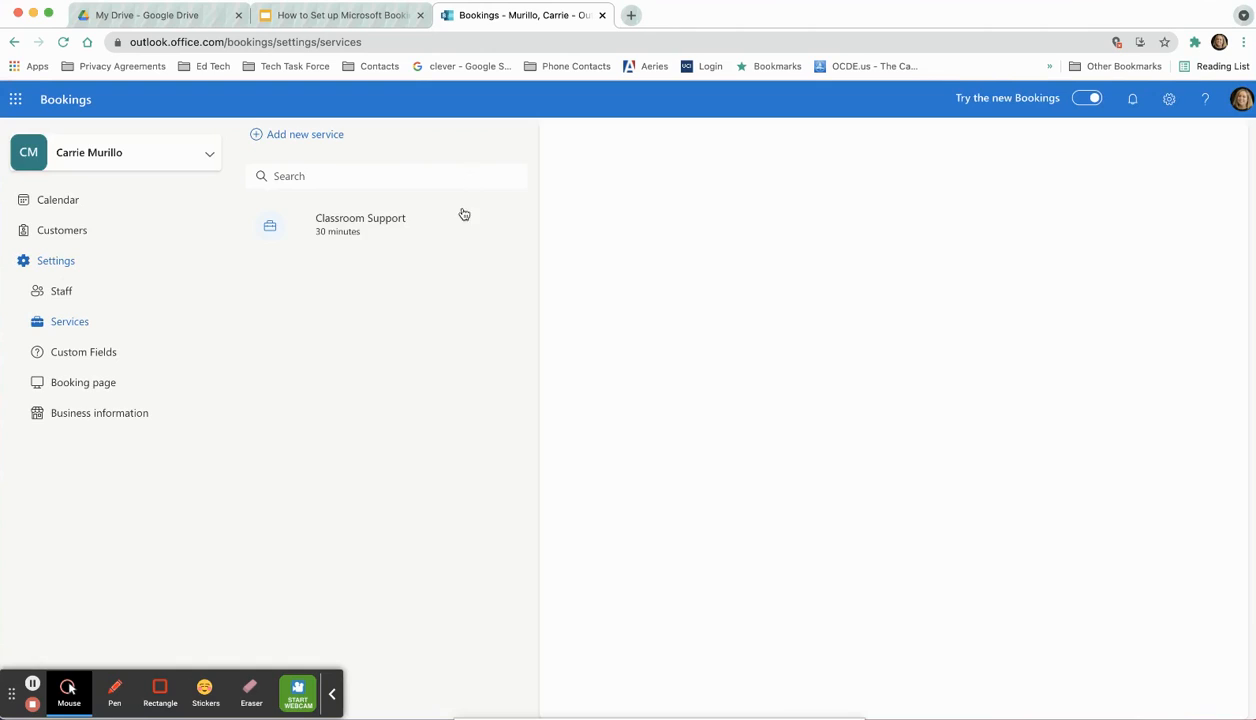
- Reopen the Classroom Support service for editing and turn off its use of the default online scheduling policy
mouse_move(364, 219)
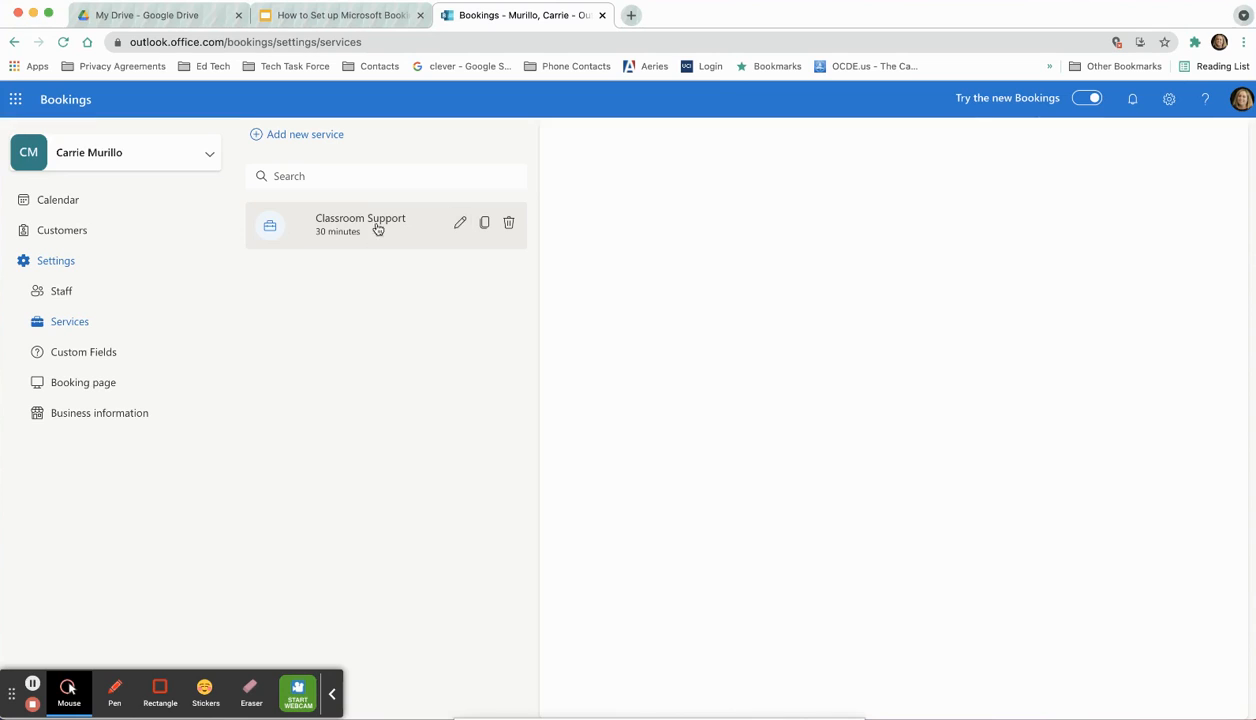
left_click(460, 223)
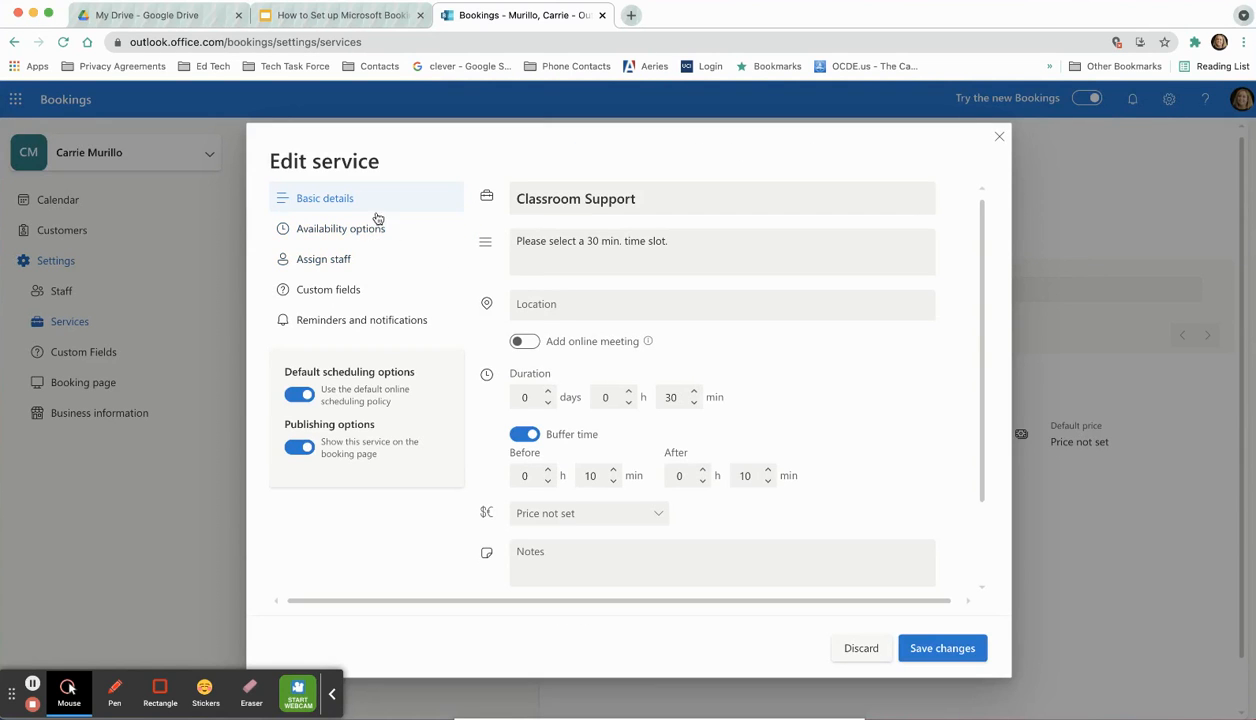
scroll(671, 378, "down", 2)
scroll(671, 378, "down", 2)
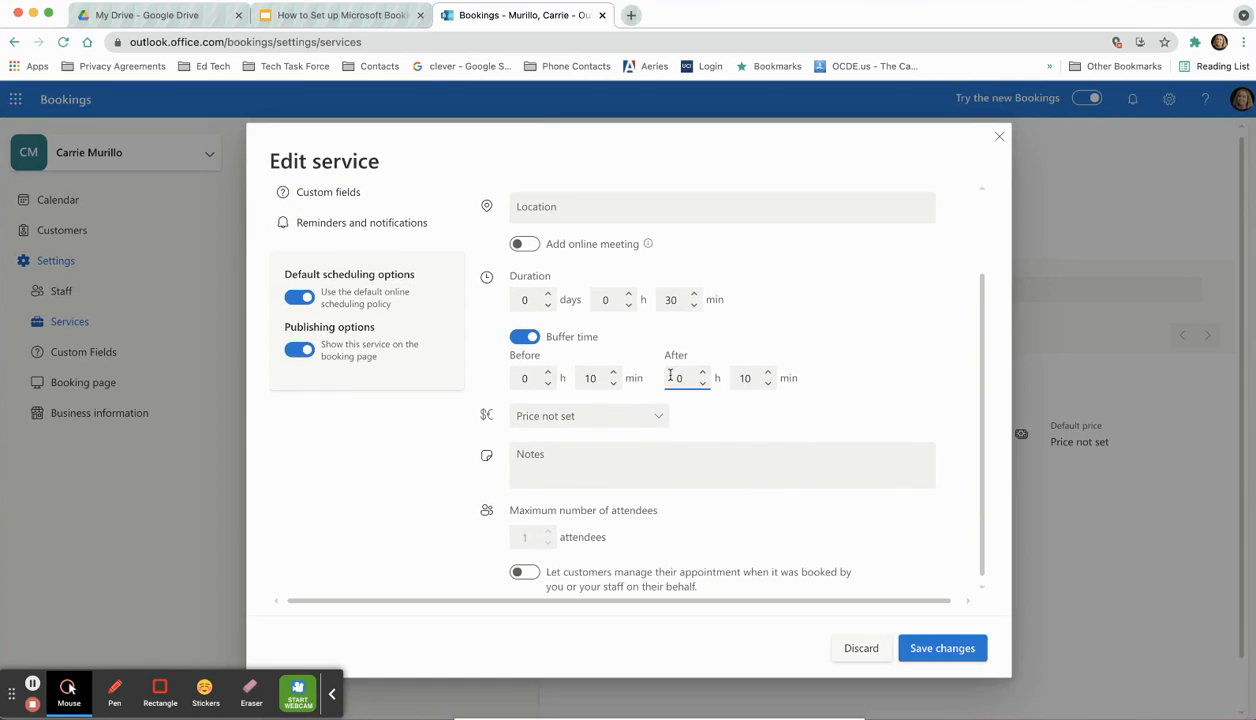
scroll(666, 372, "up", 5)
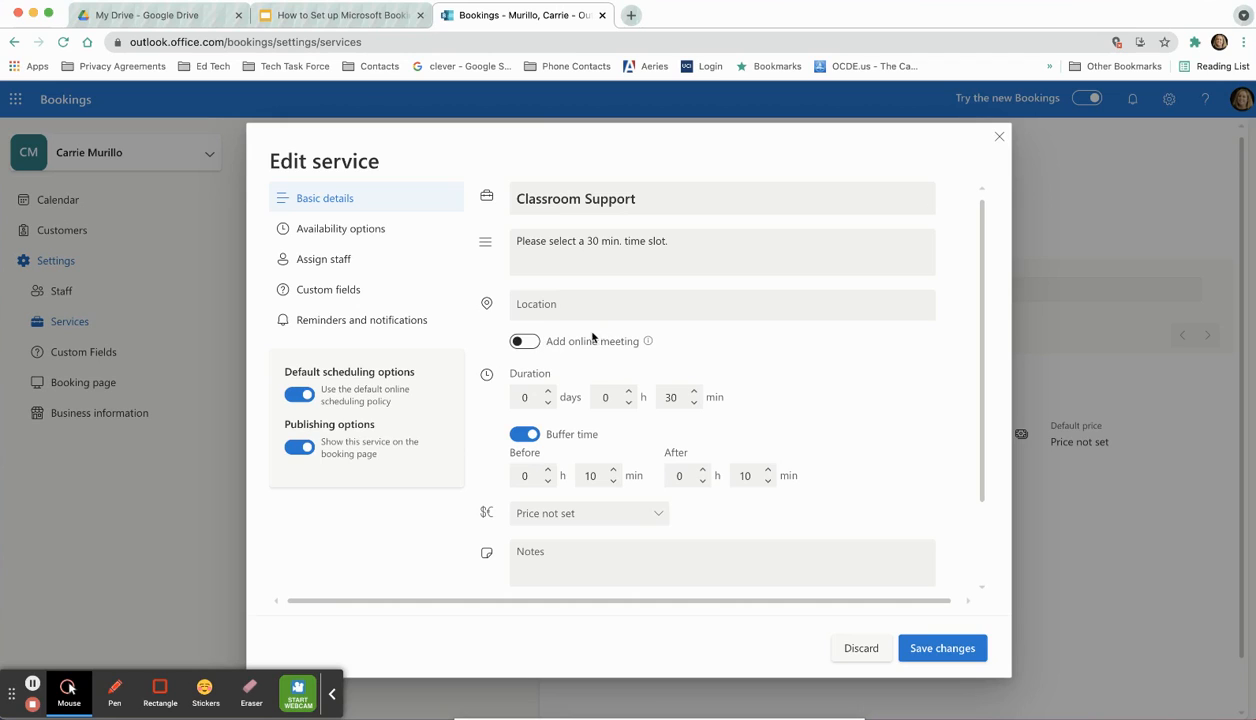
left_click(362, 234)
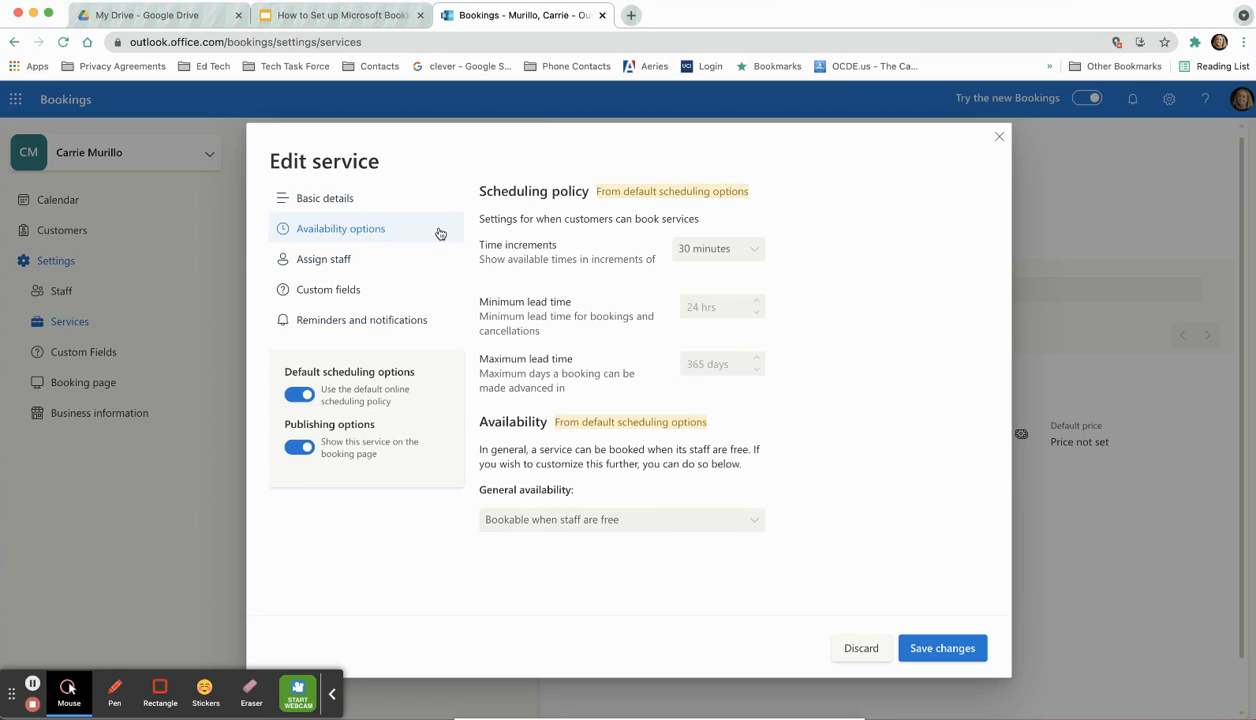
left_click(305, 395)
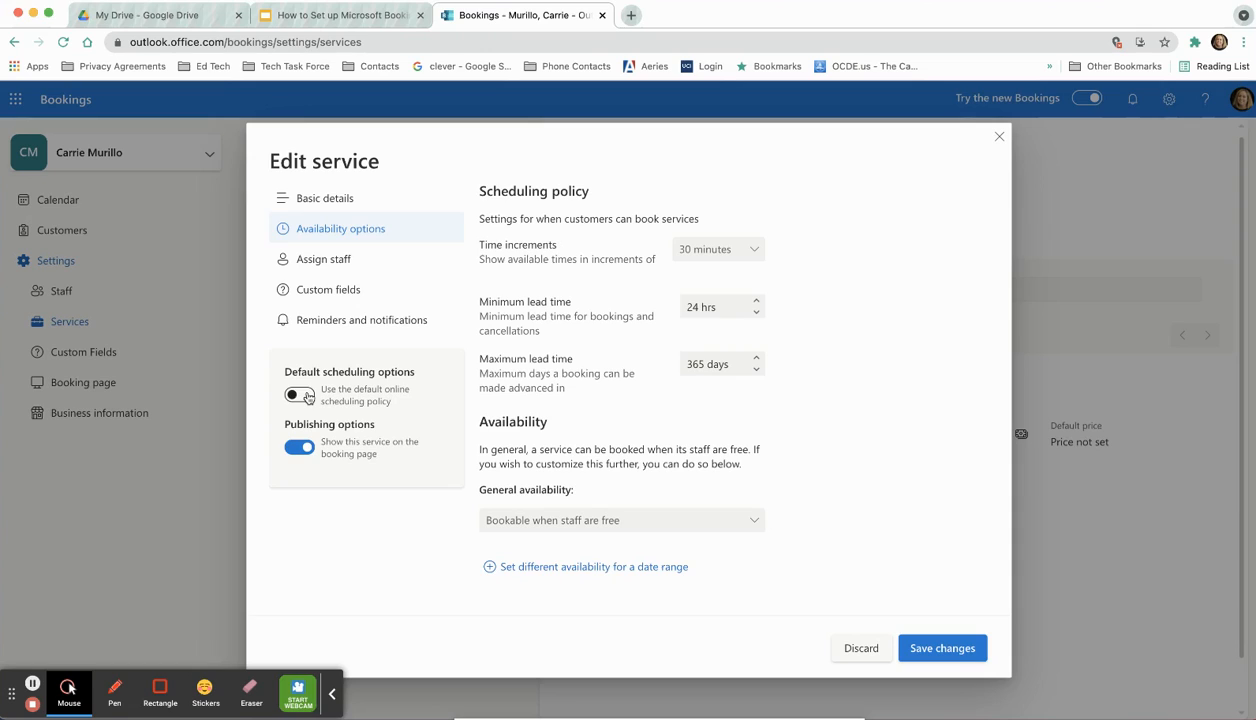
left_click(302, 395)
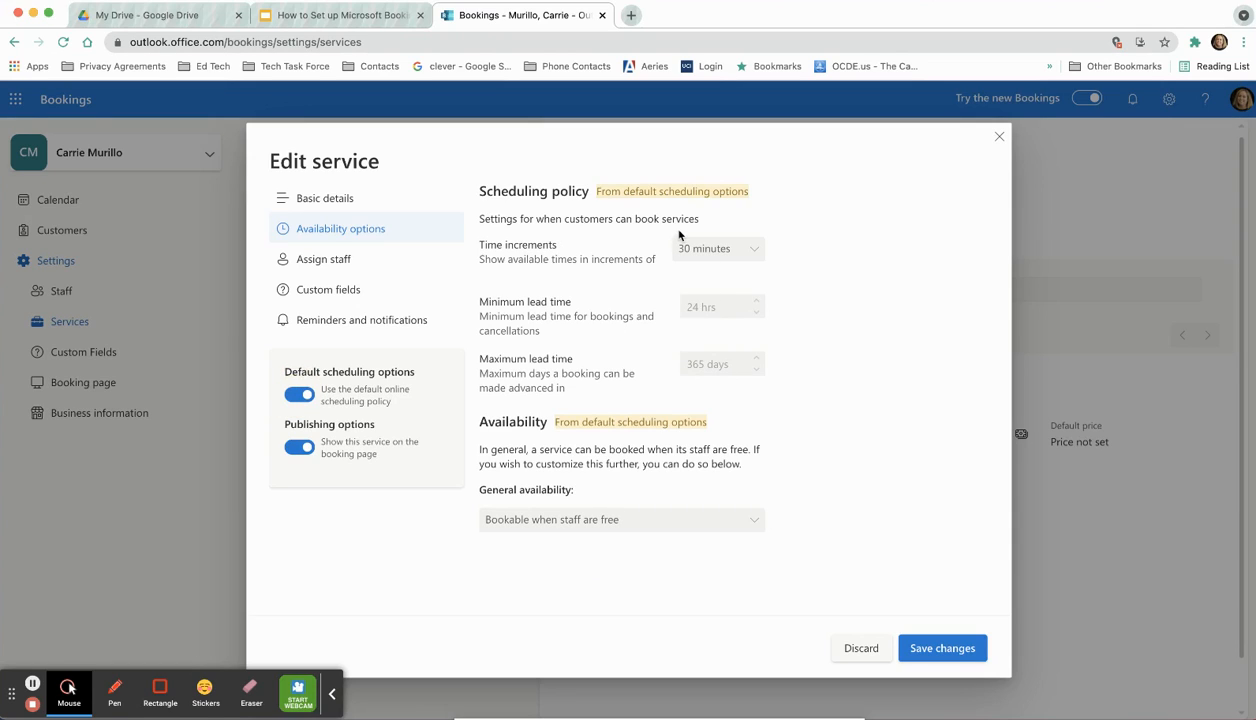
left_click(300, 395)
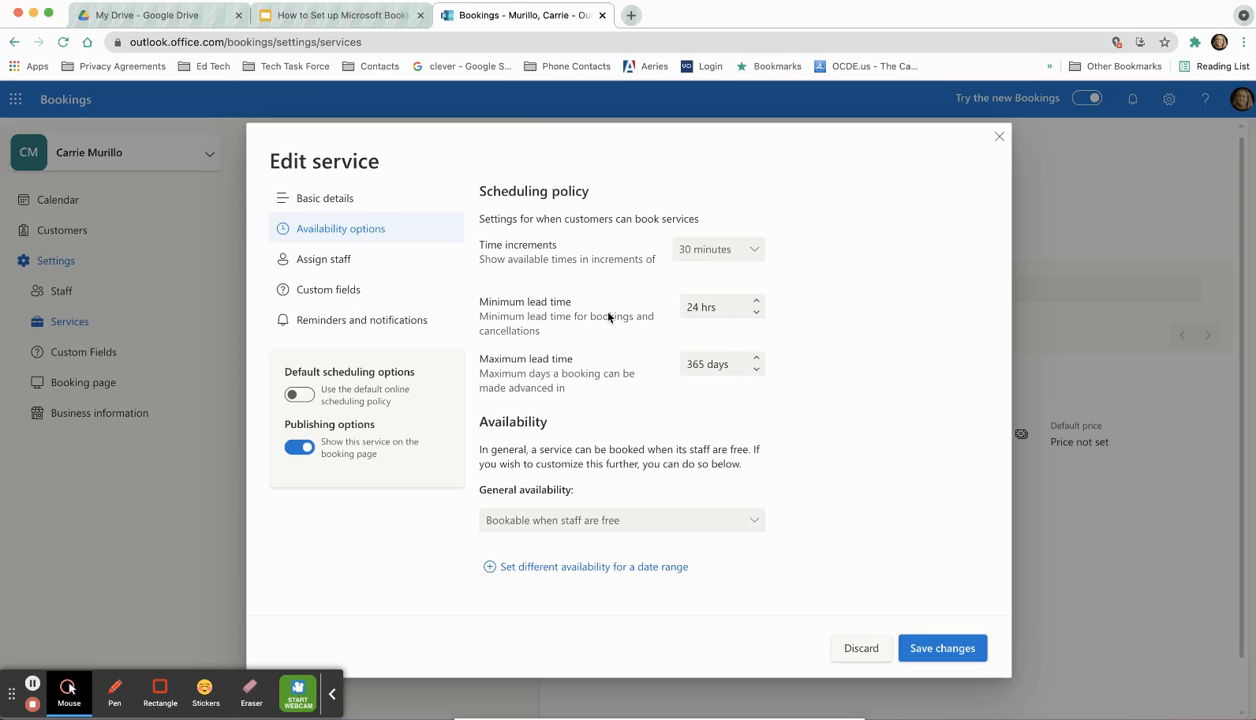
- Set the service's minimum lead time to 12 hours and its maximum lead time to 180 days
double_click(699, 305)
type("12")
double_click(700, 364)
left_click(704, 364)
key("BackSpace")
key("BackSpace")
key("BackSpace")
type("180")
left_click(683, 434)
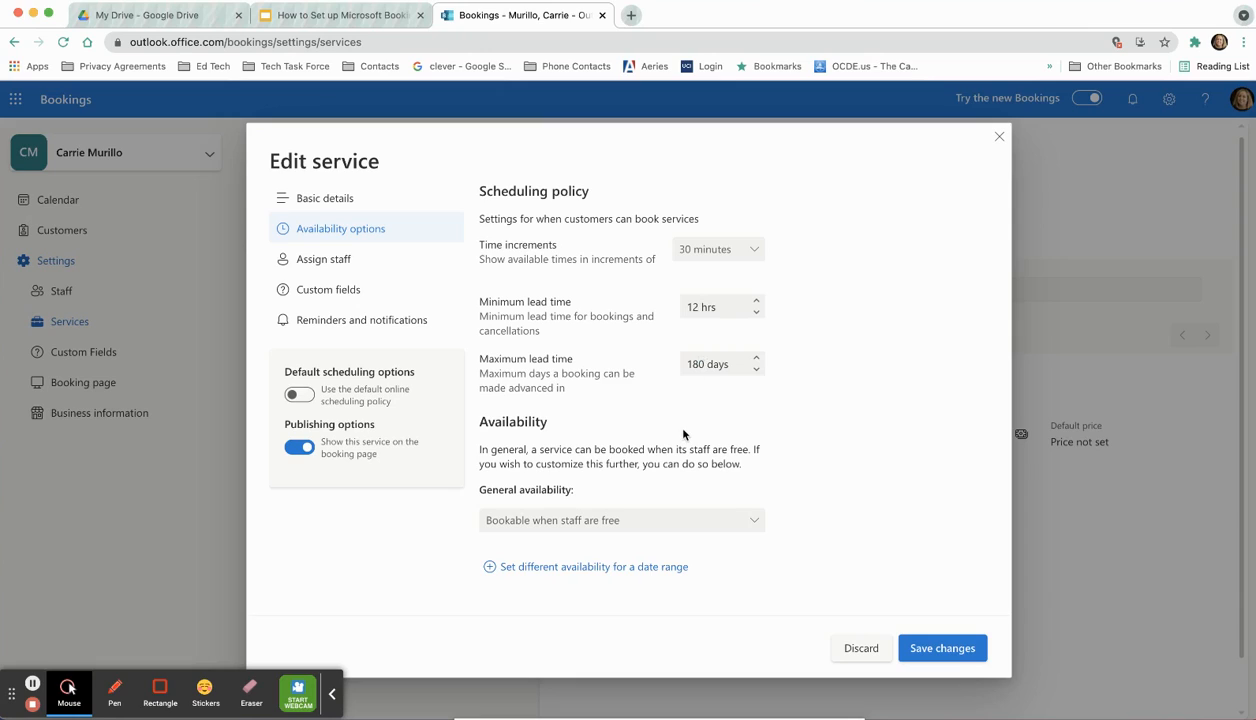
- Change the service's general availability to Custom hours (recurring weekly) and set Monday's end time to 4:00 PM
left_click(750, 522)
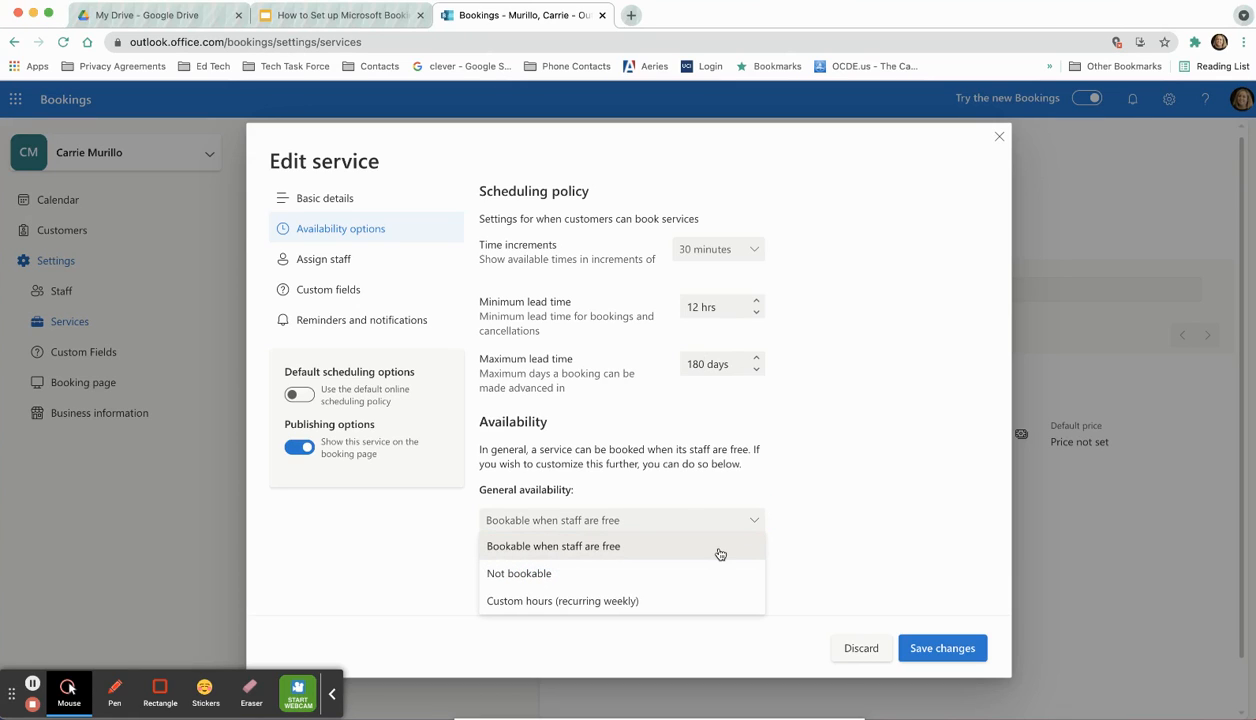
left_click(648, 598)
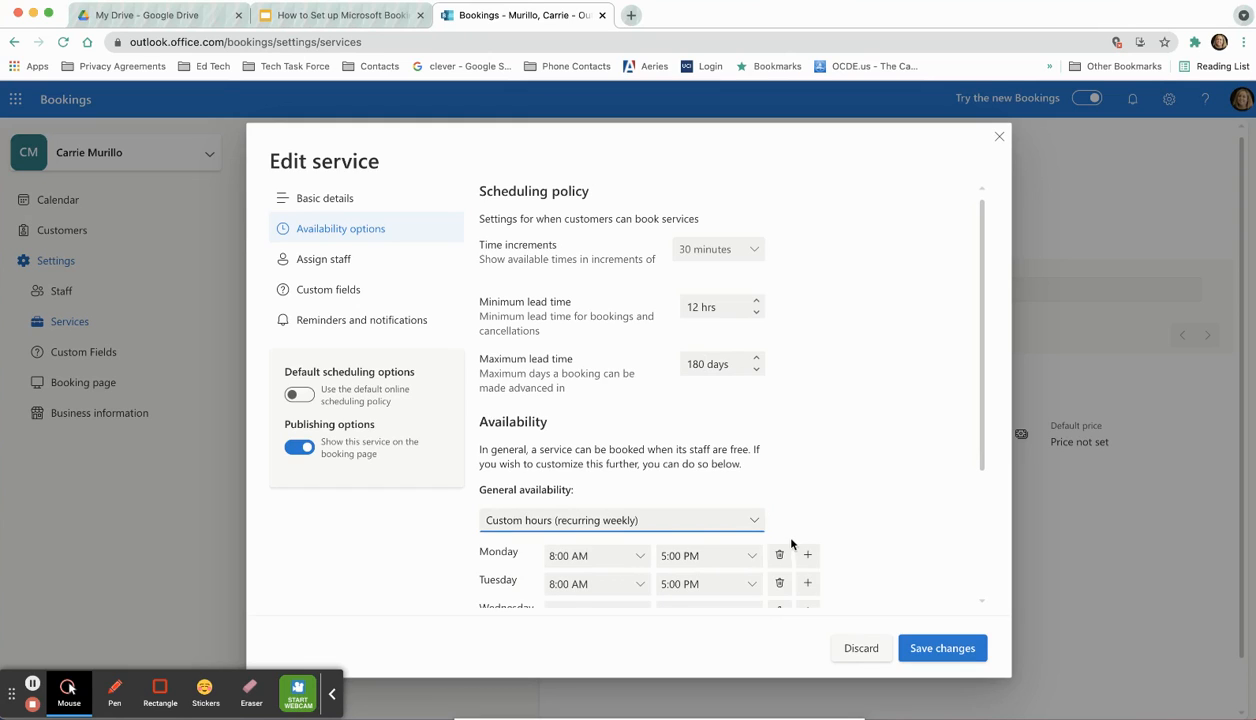
scroll(786, 540, "down", 2)
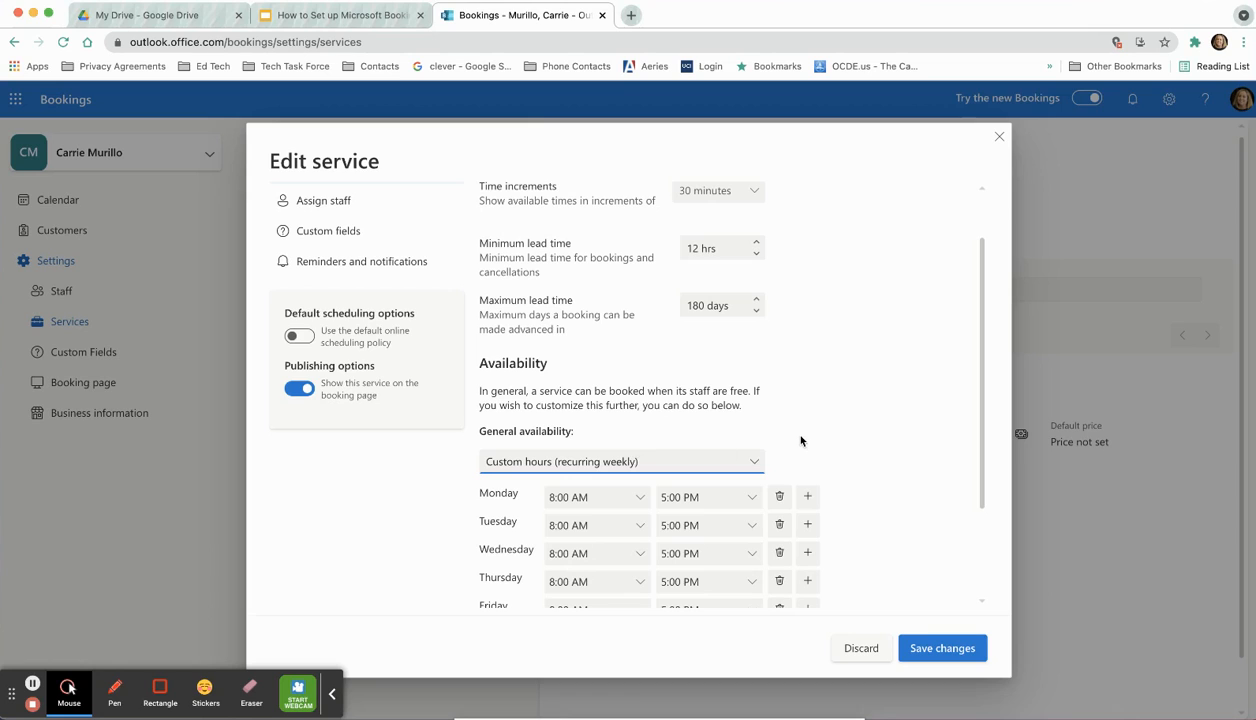
scroll(803, 440, "down", 3)
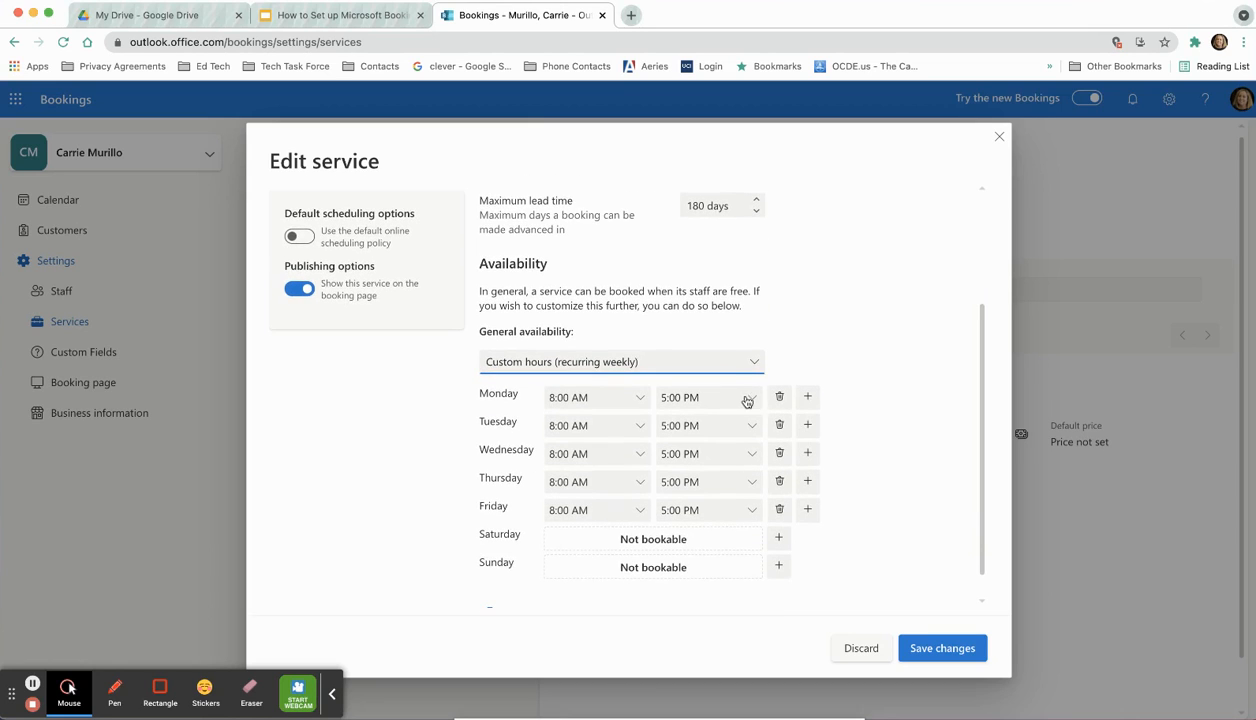
left_click(746, 399)
scroll(709, 457, "up", 2)
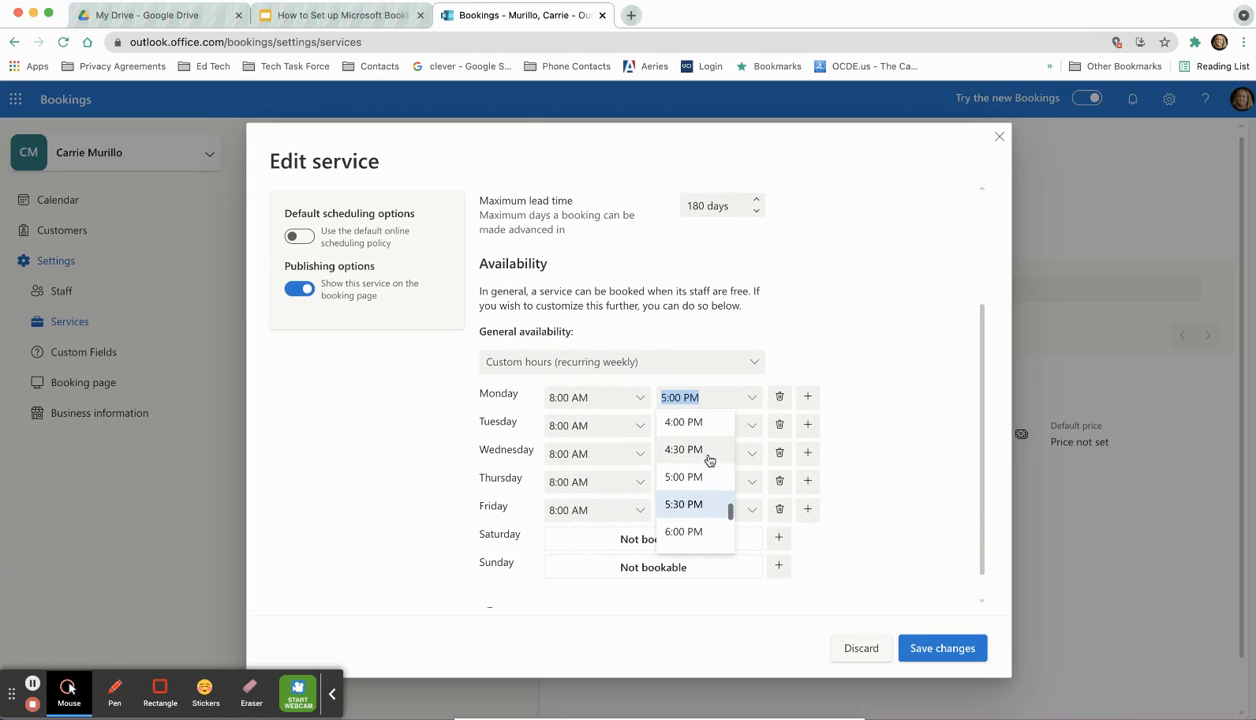
left_click(689, 434)
- Set the service's Tuesday and Wednesday end times to 4:00 PM
left_click(748, 428)
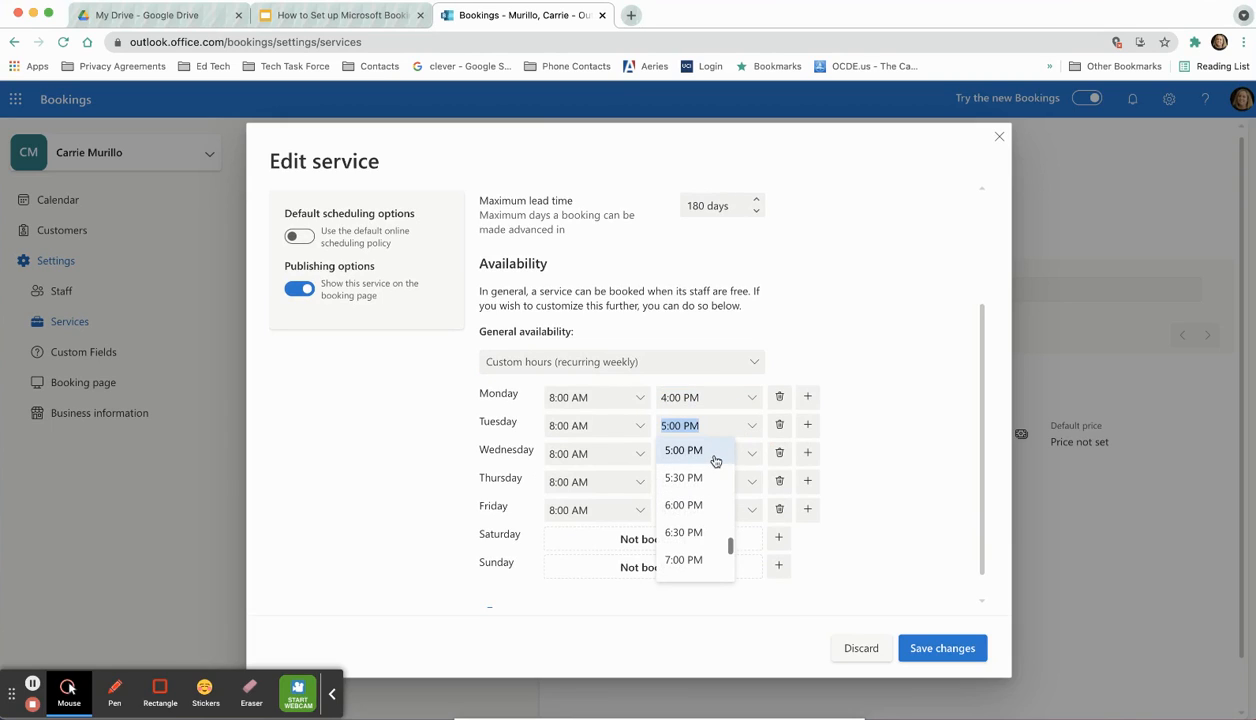
scroll(715, 458, "up", 1)
scroll(716, 461, "up", 1)
left_click(709, 440)
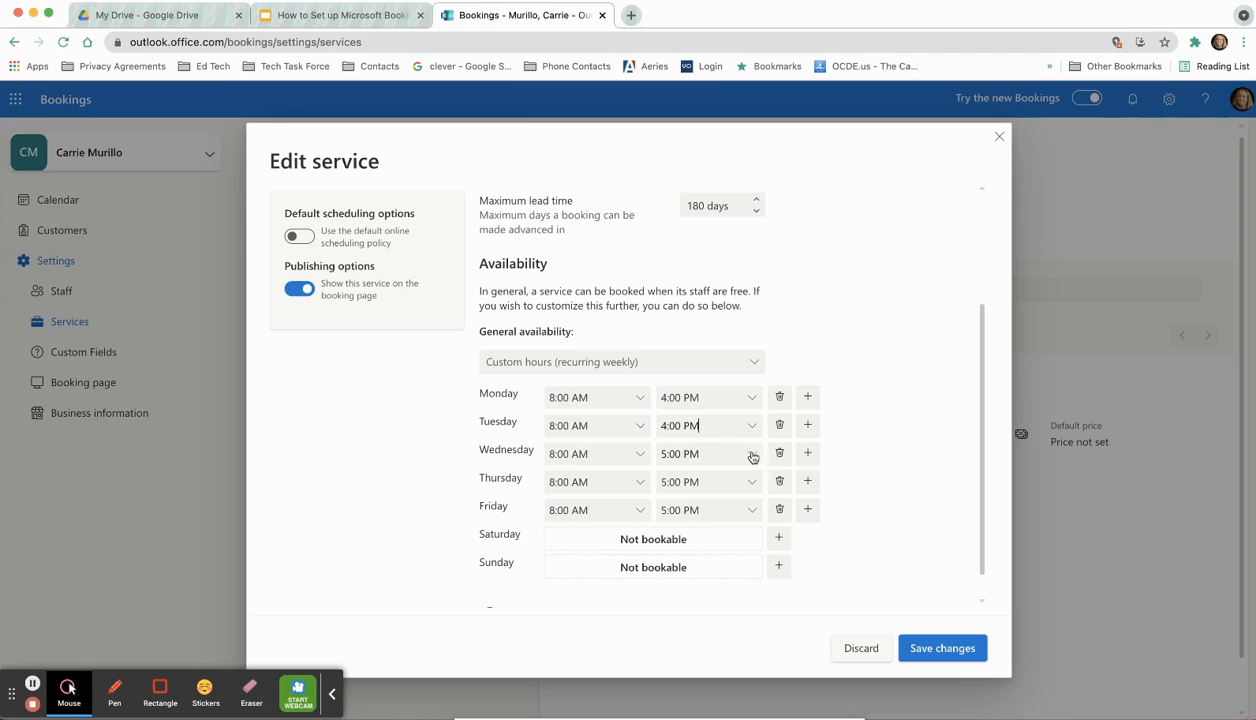
left_click(754, 457)
scroll(703, 520, "up", 3)
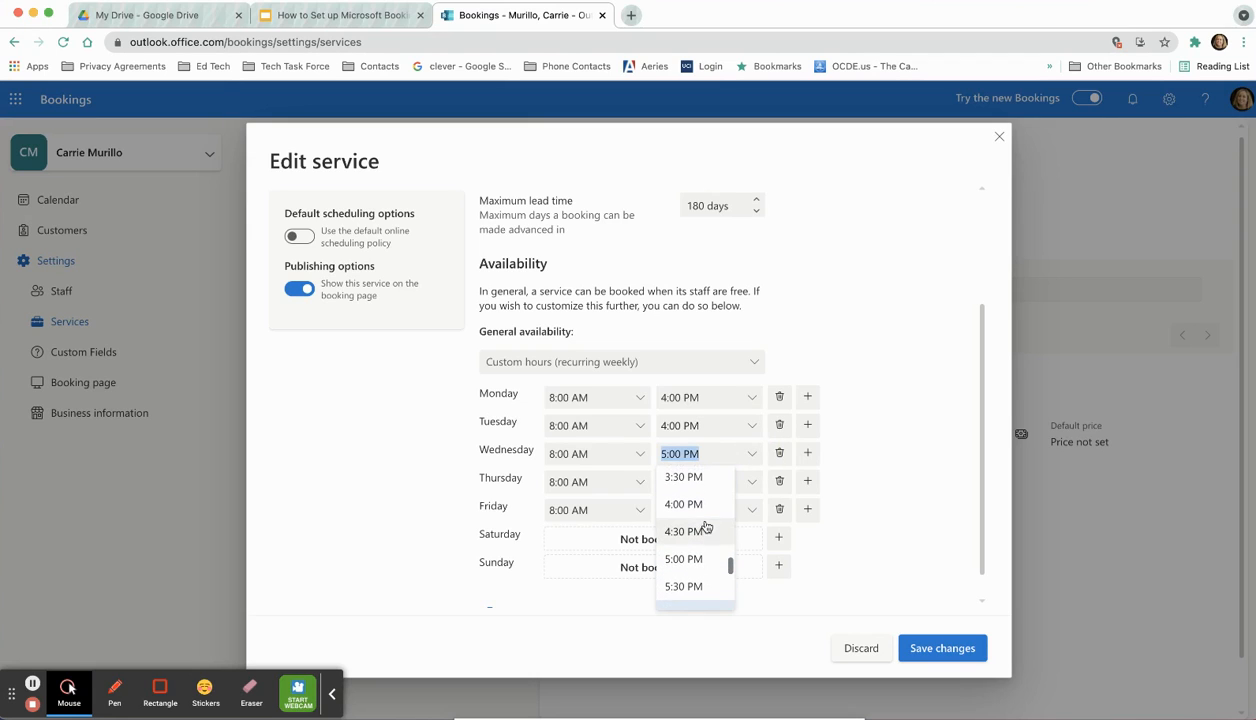
left_click(688, 506)
- Set the service's Thursday and Friday end times to 4:00 PM and save the service changes
left_click(751, 484)
scroll(707, 541, "up", 2)
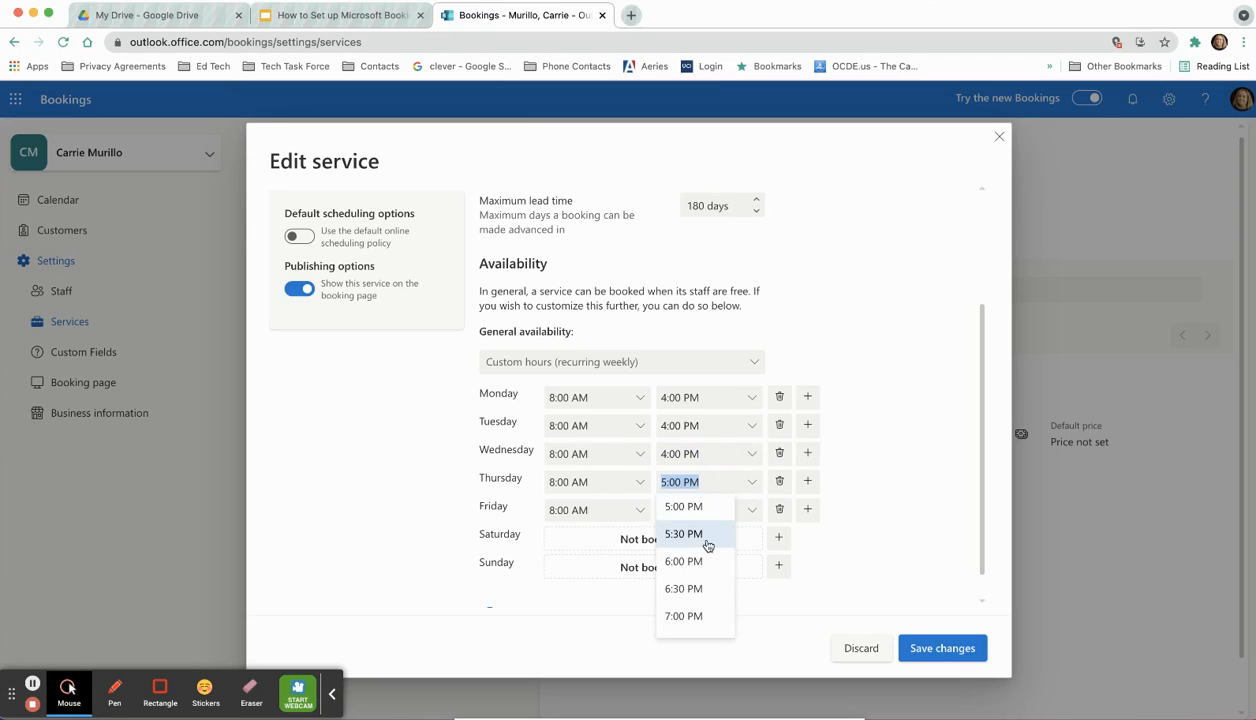
scroll(705, 543, "up", 1)
left_click(704, 541)
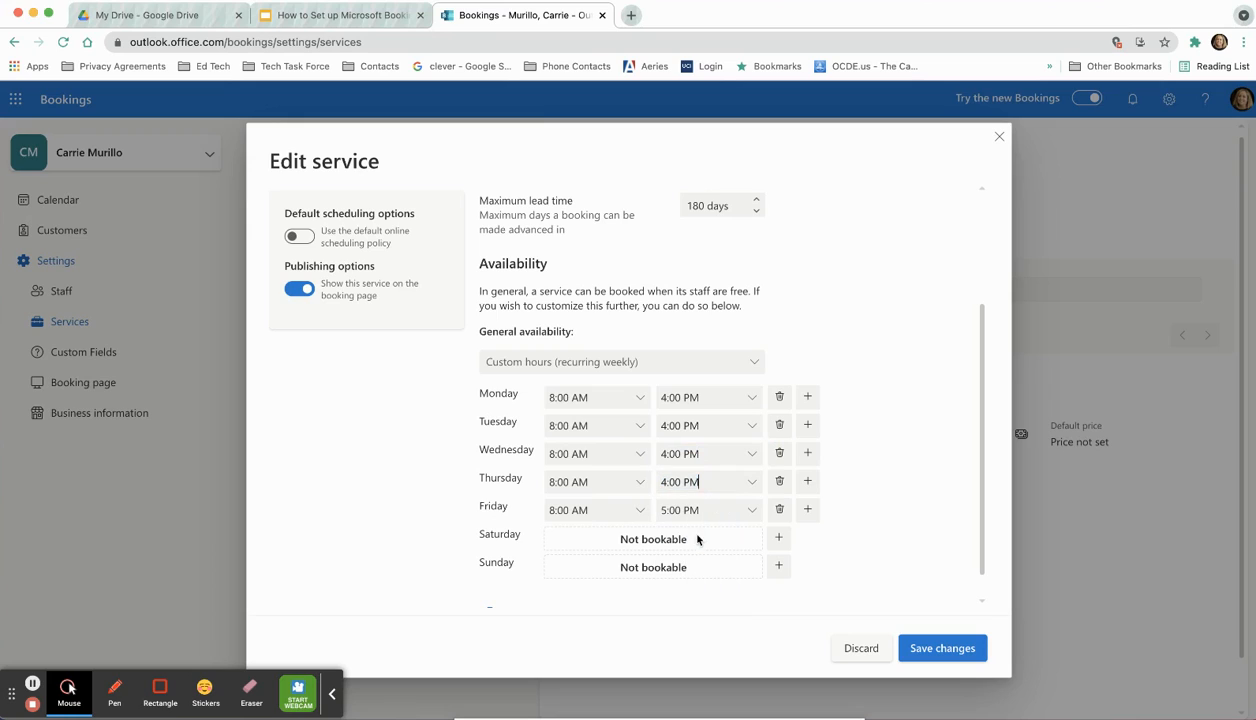
left_click(751, 510)
scroll(688, 565, "up", 3)
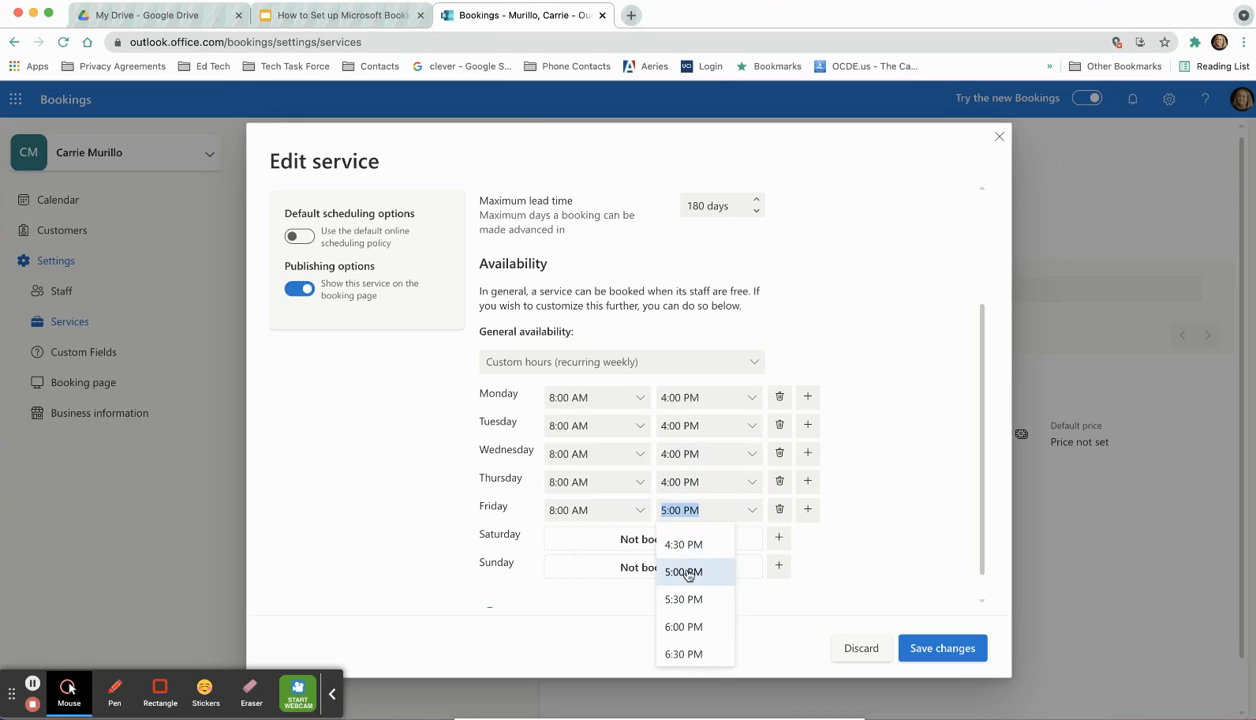
left_click(686, 566)
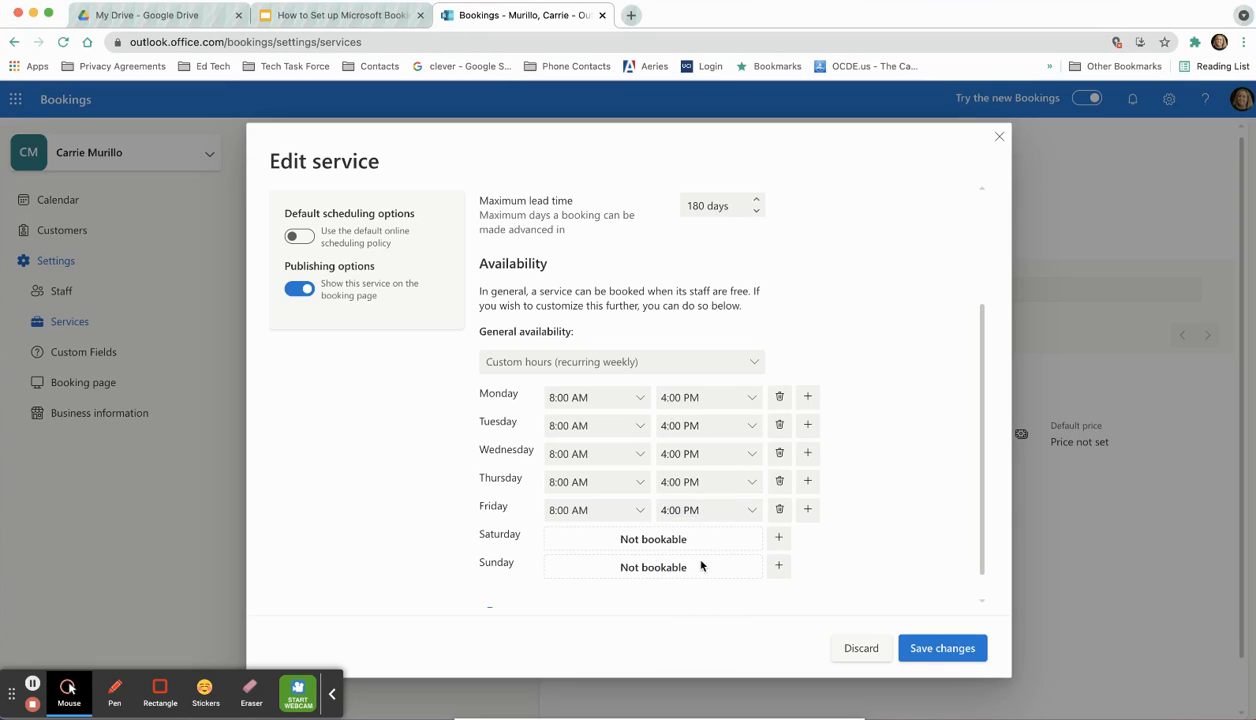
left_click(926, 652)
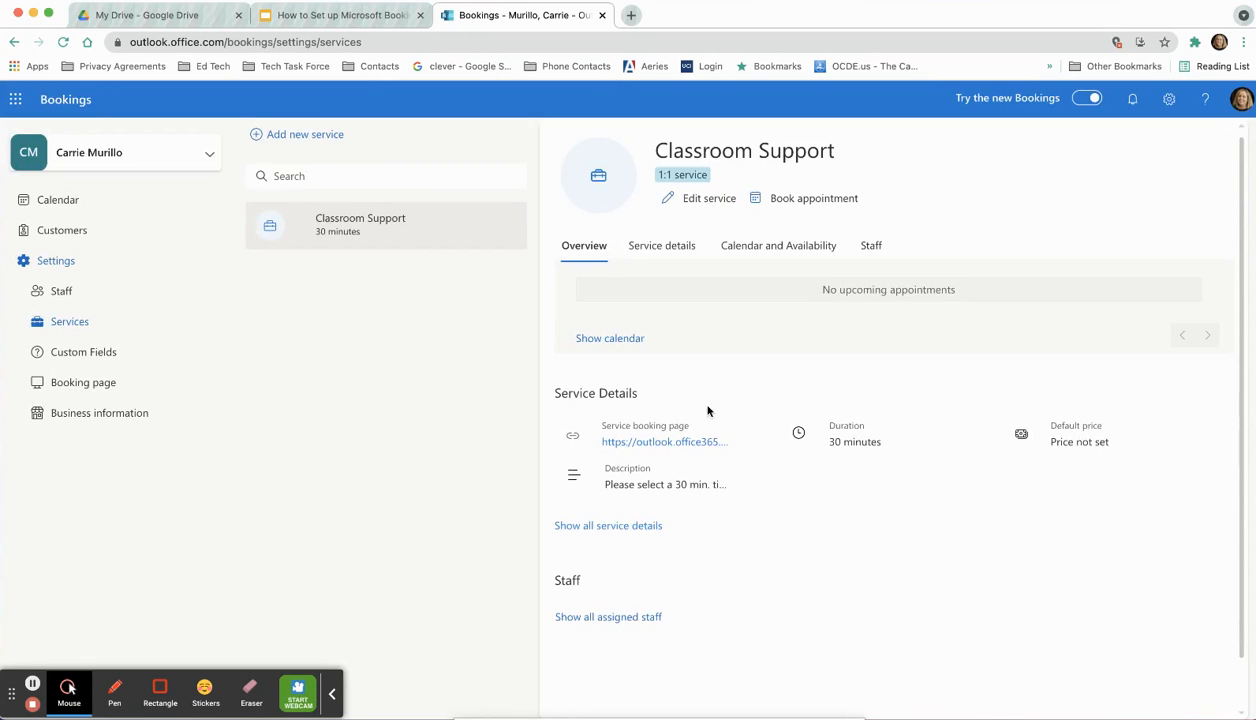
- Reopen the Classroom Support service and review its basic details, scheduling policy and weekly availability hours
left_click(458, 222)
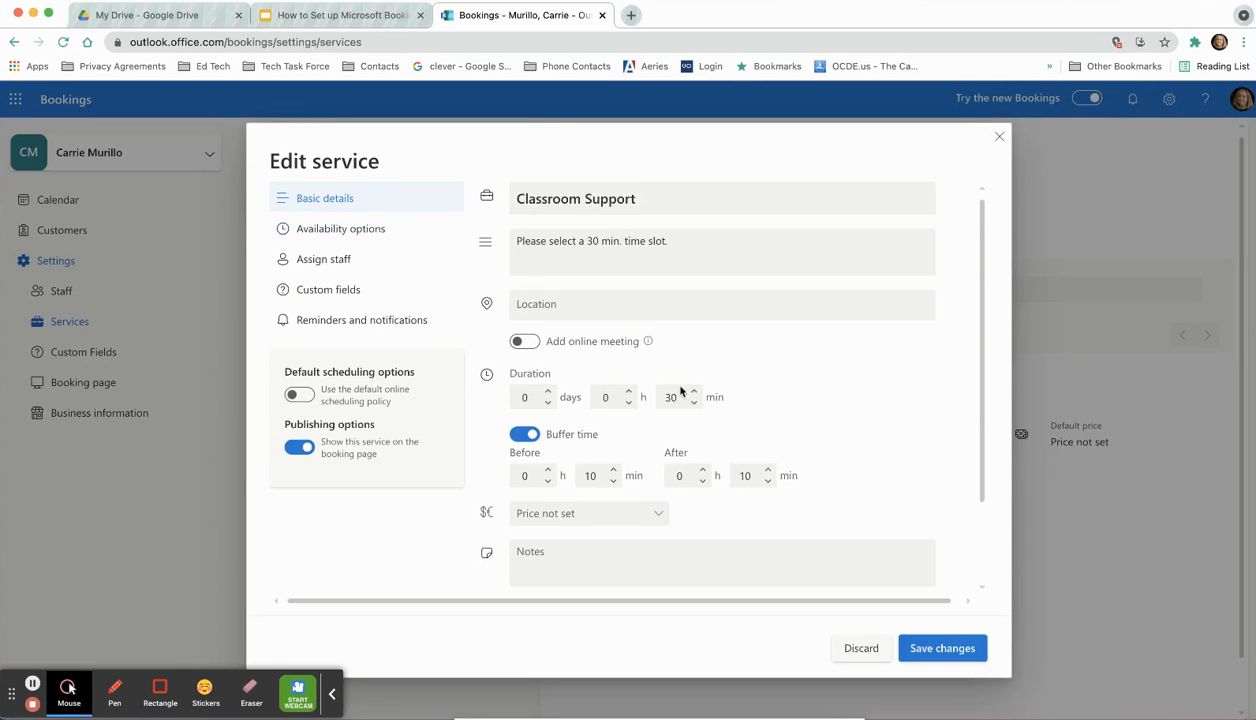
scroll(787, 431, "down", 2)
scroll(649, 445, "up", 1)
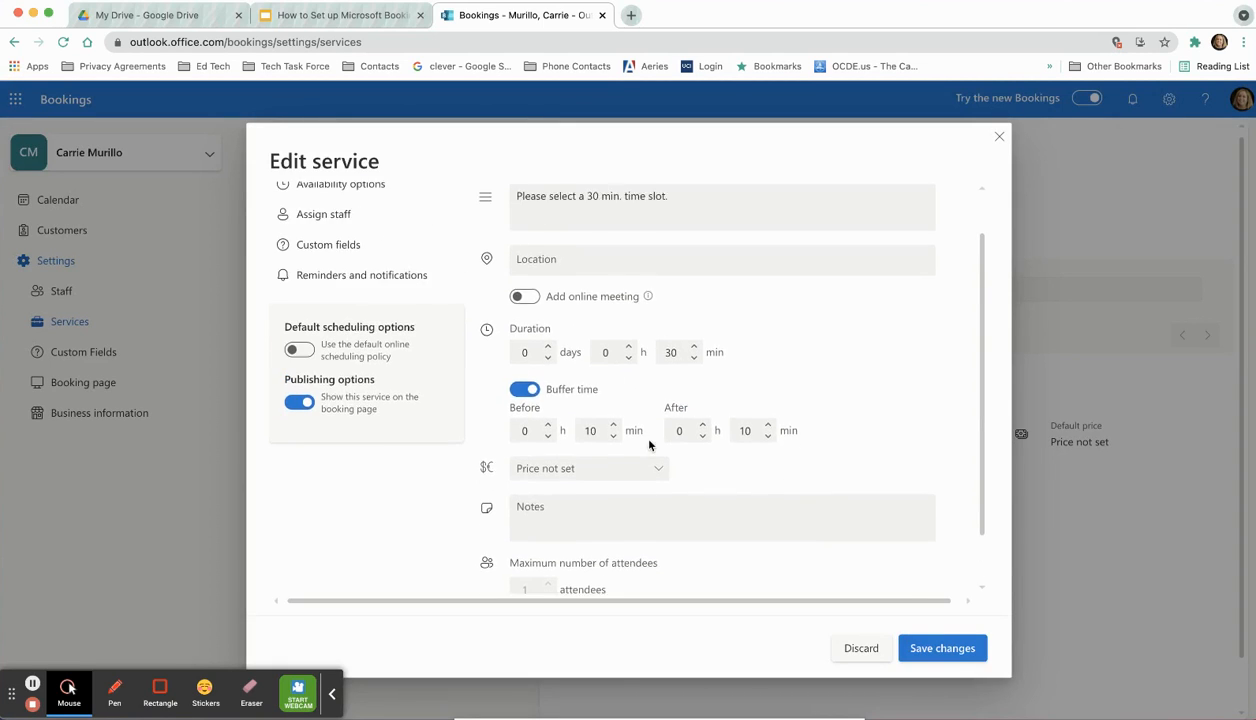
scroll(649, 445, "up", 2)
mouse_move(645, 340)
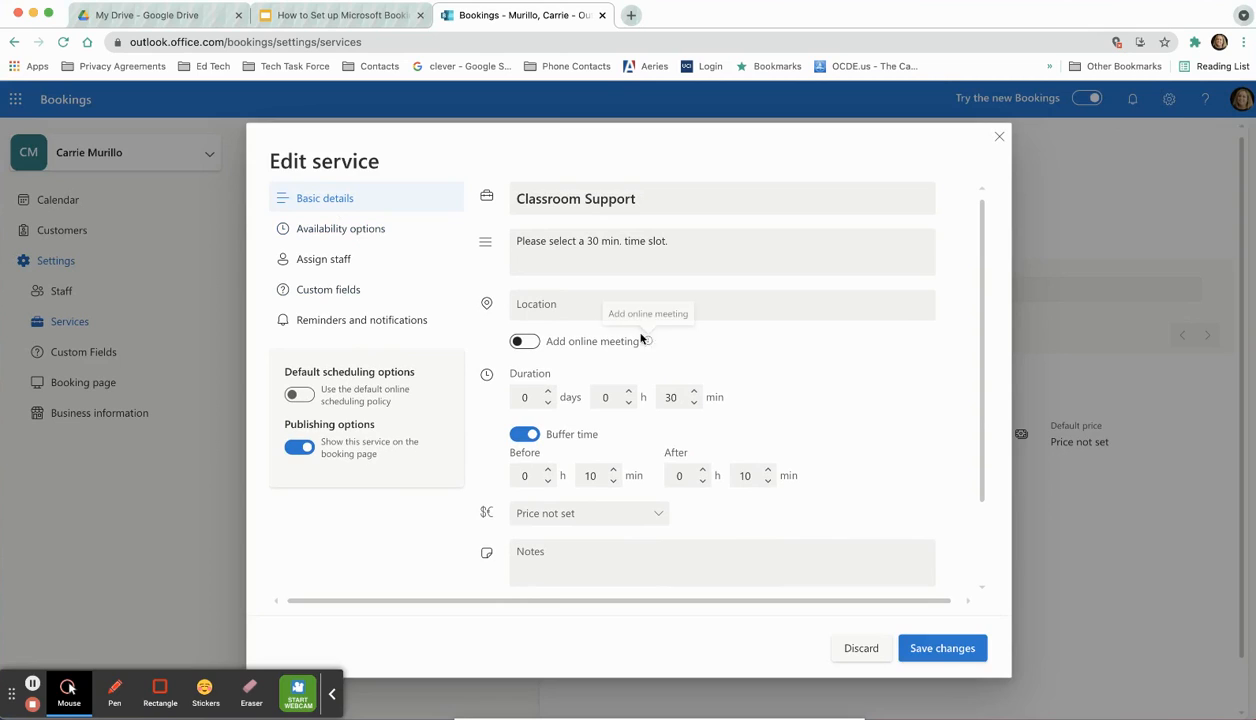
left_click(334, 231)
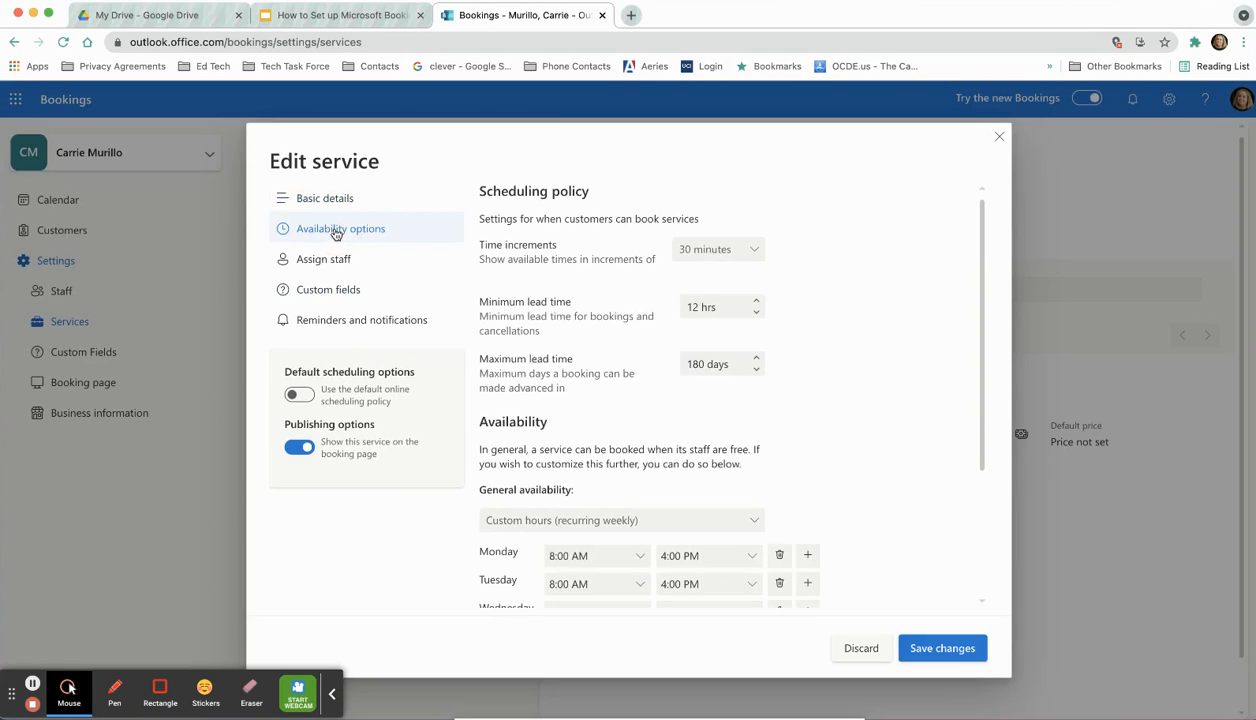
scroll(673, 400, "down", 1)
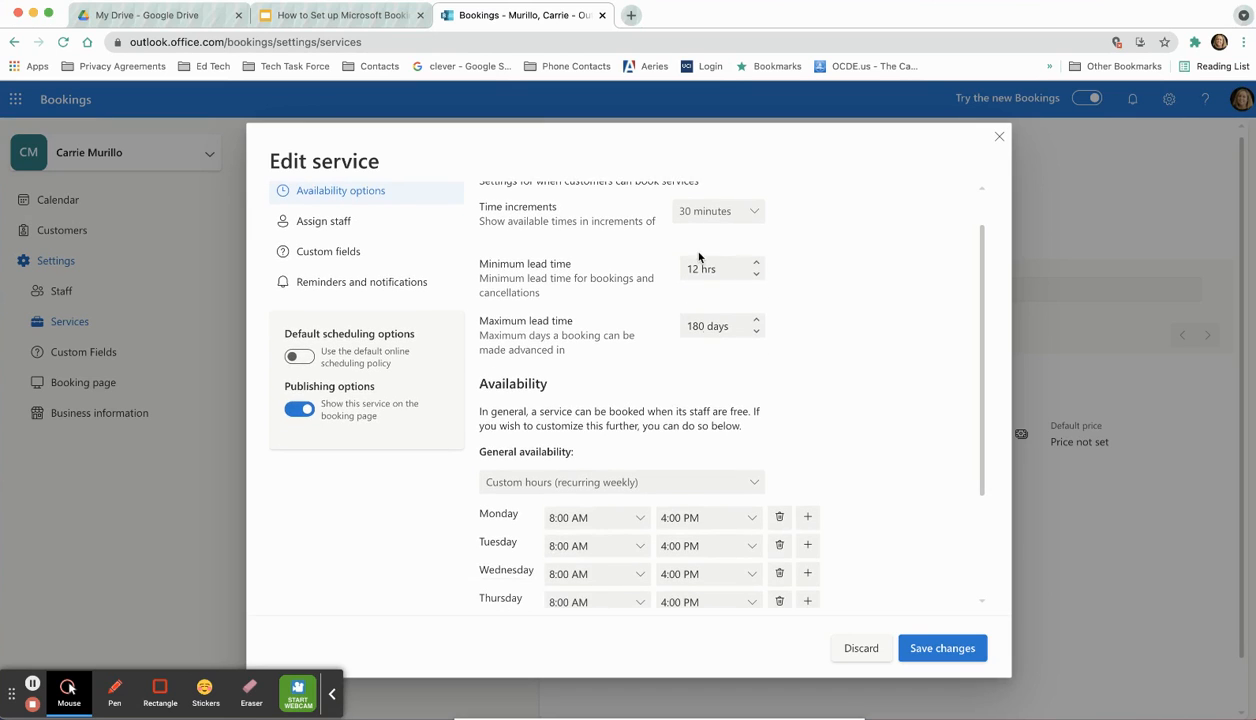
scroll(735, 415, "down", 1)
scroll(745, 421, "down", 2)
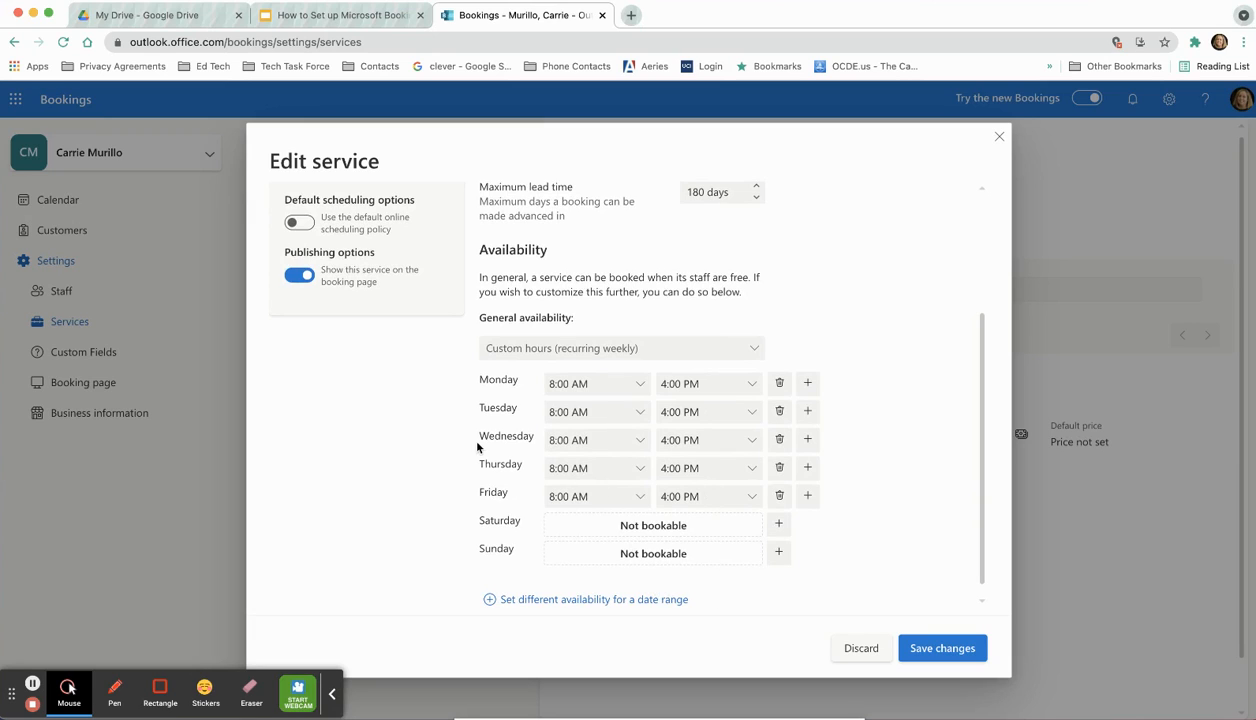
- In the service's reminders and notifications, enable sending a meeting invite to the customer in addition to the confirmation email
scroll(420, 425, "up", 3)
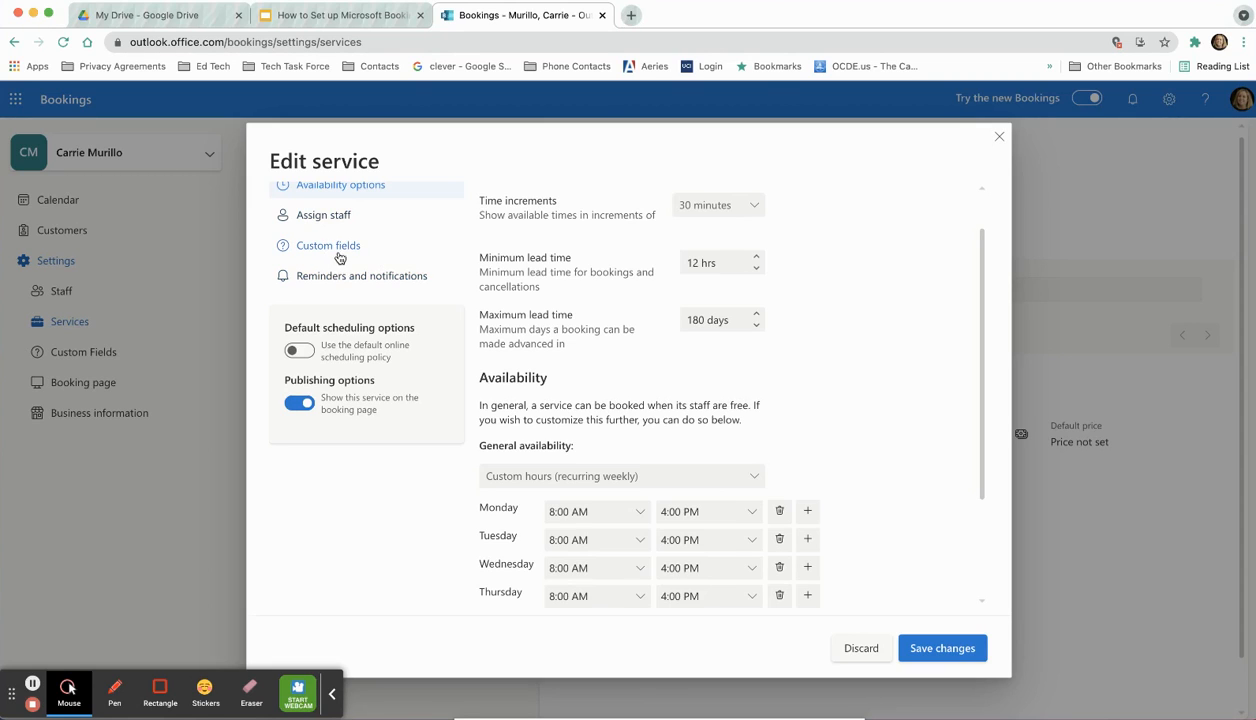
left_click(354, 278)
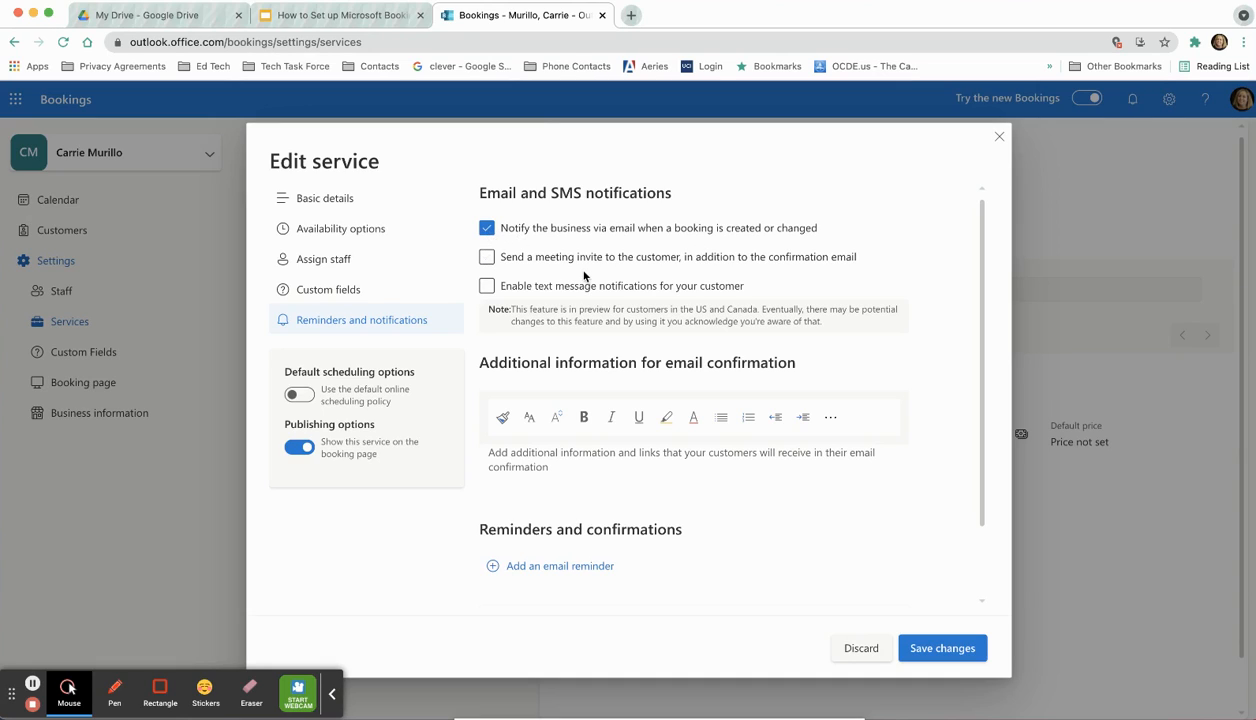
left_click(487, 259)
left_click(483, 440)
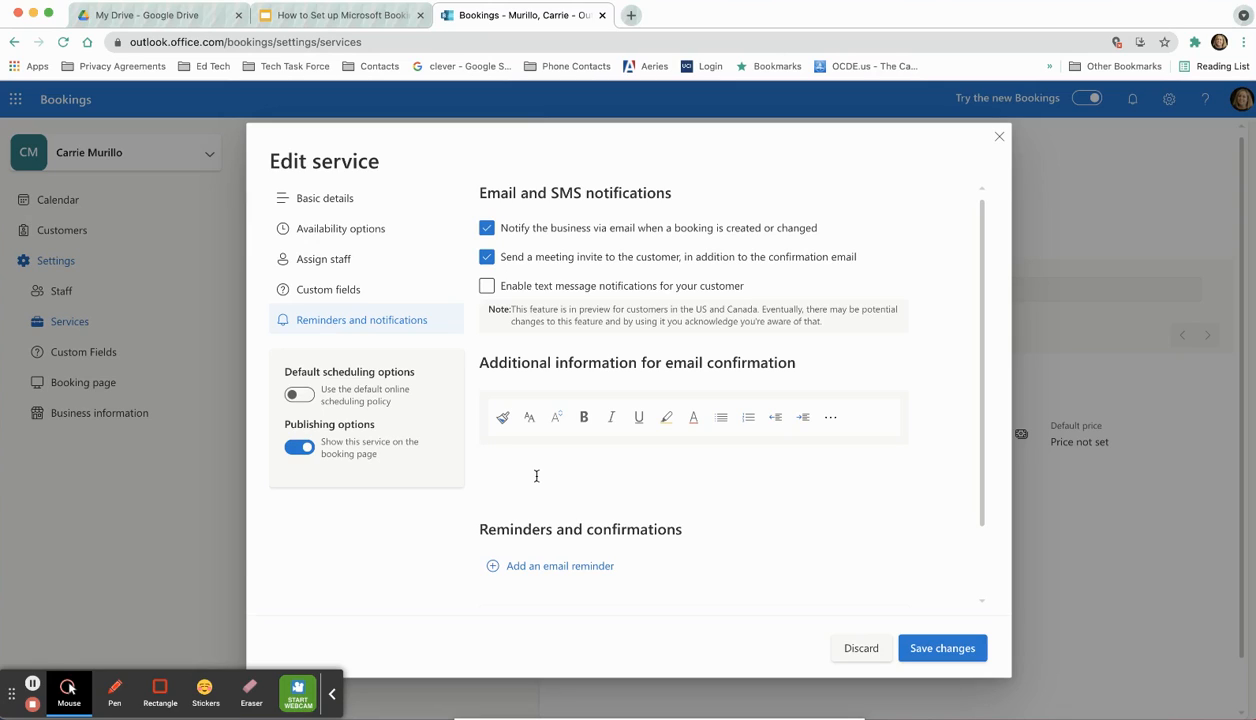
- Add an email reminder to the service with the message "I look forward to meeting with you soon."
left_click(593, 575)
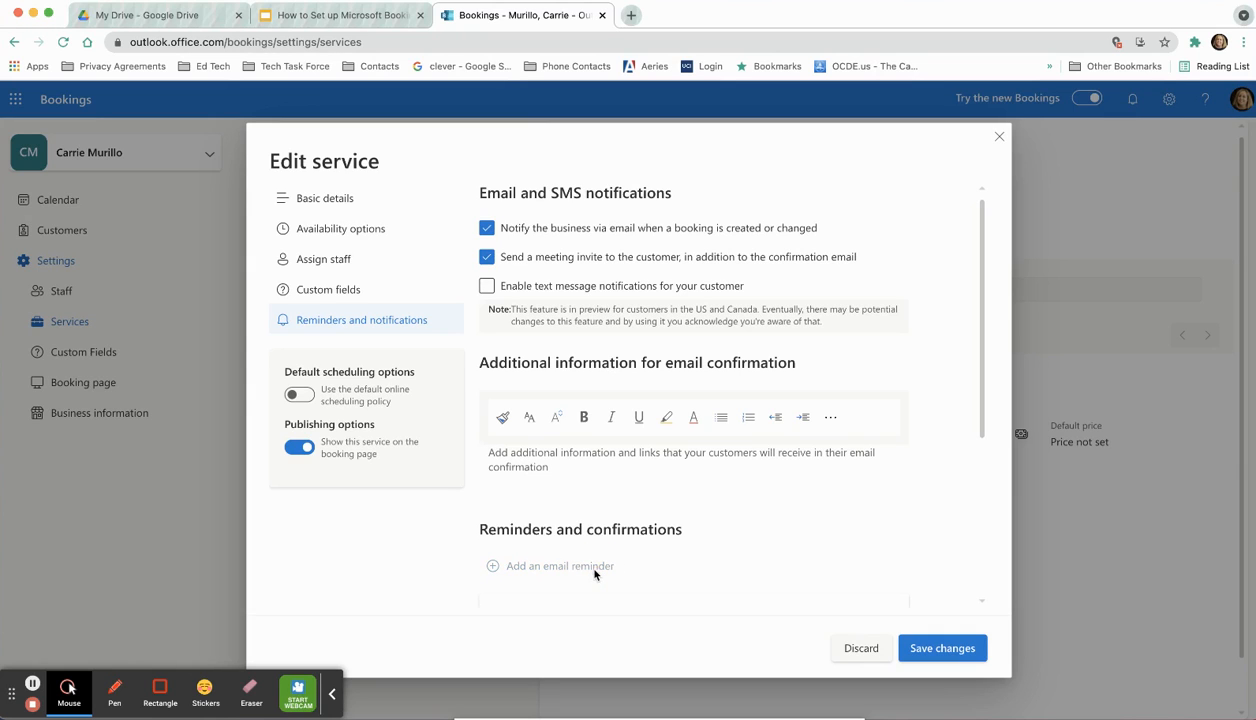
scroll(679, 578, "down", 5)
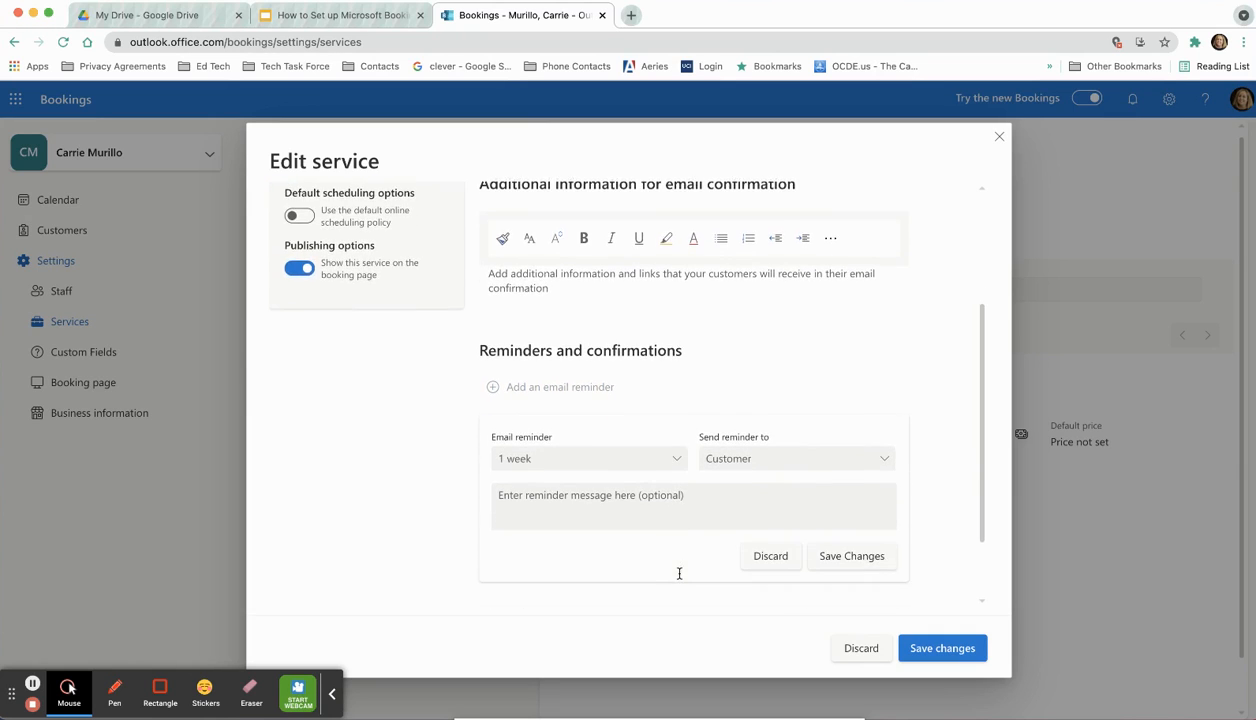
scroll(679, 578, "down", 1)
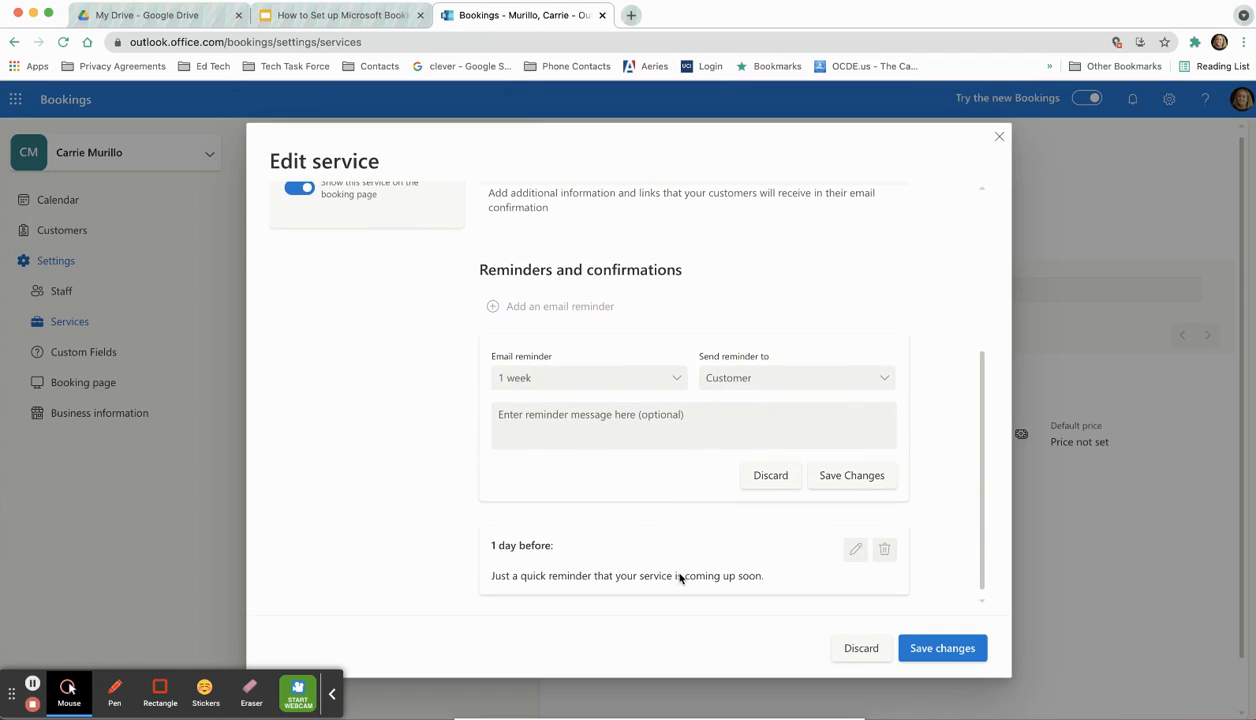
left_click(669, 409)
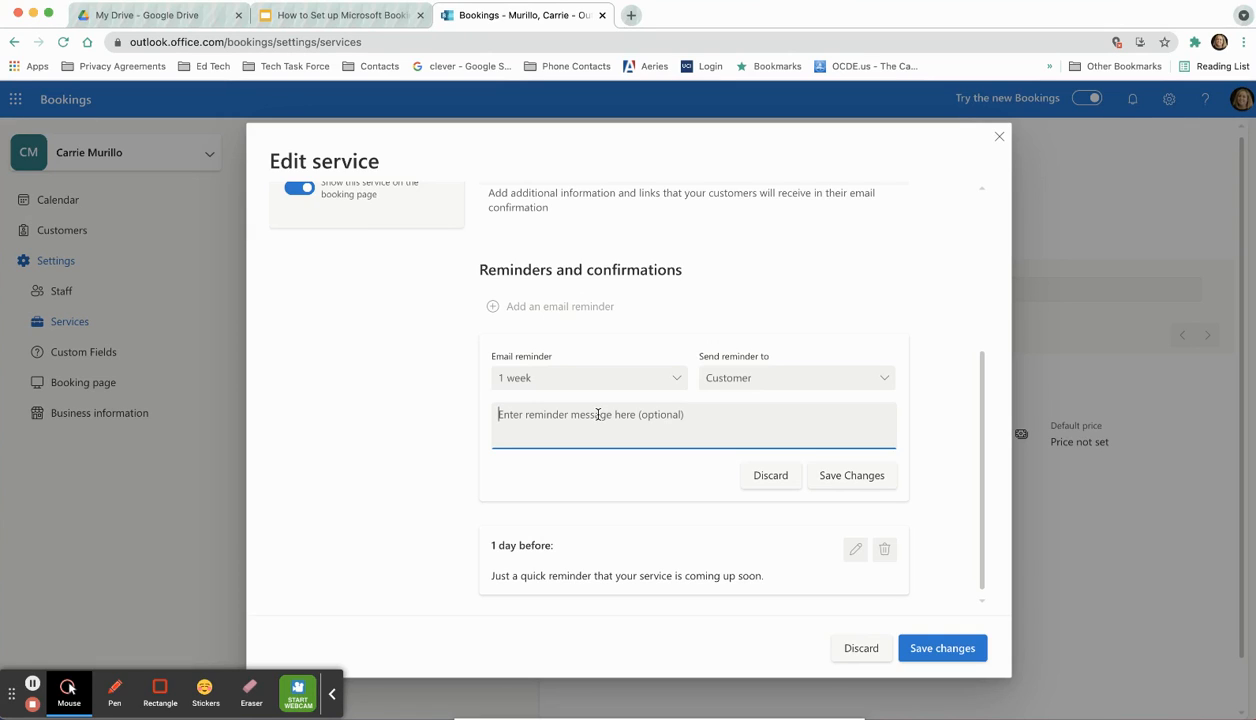
type("I look forward to meeting with you soon.")
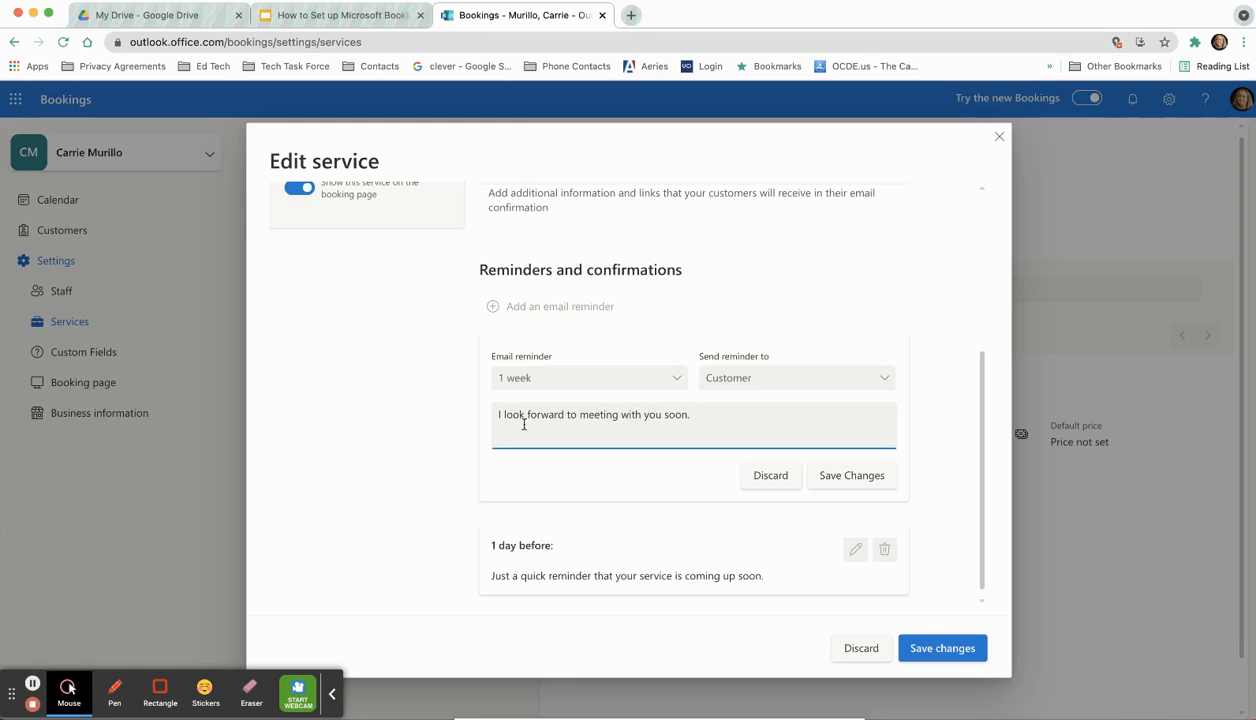
- Insert "This is a reminder that you have a scheduled appointment with me coming up." at the start of the reminder message
left_click(495, 414)
type("This ")
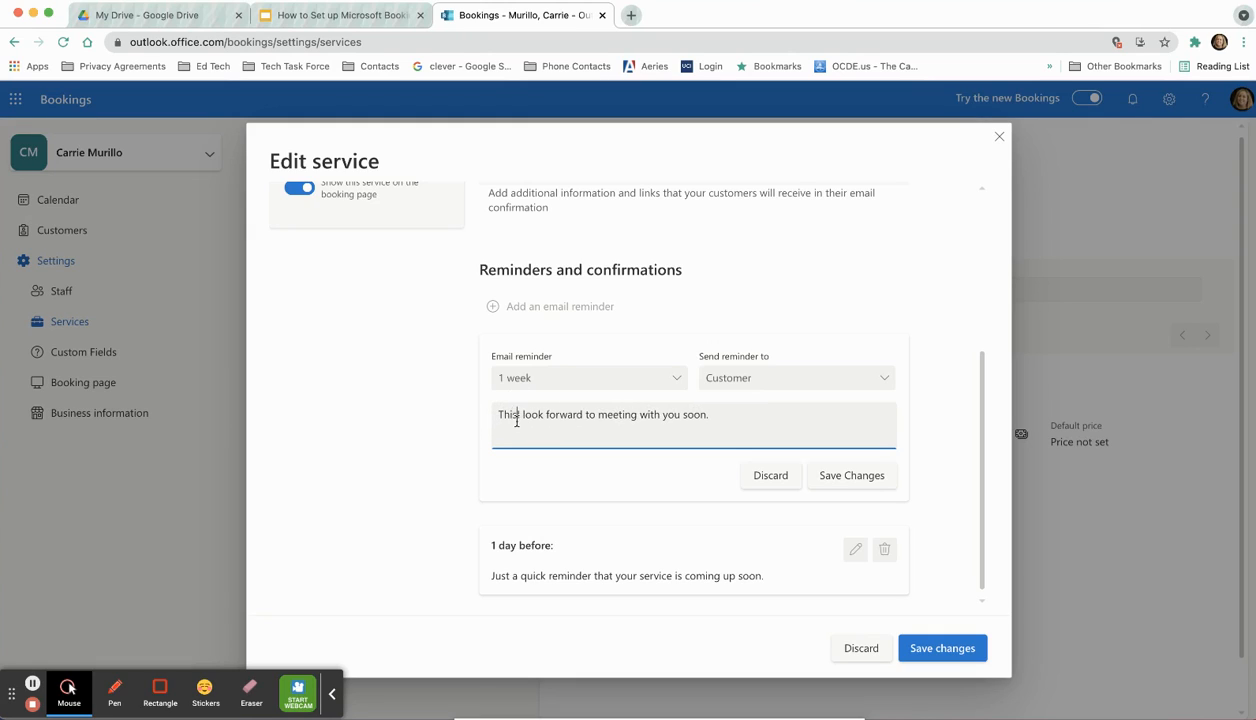
type("is a reminder tha")
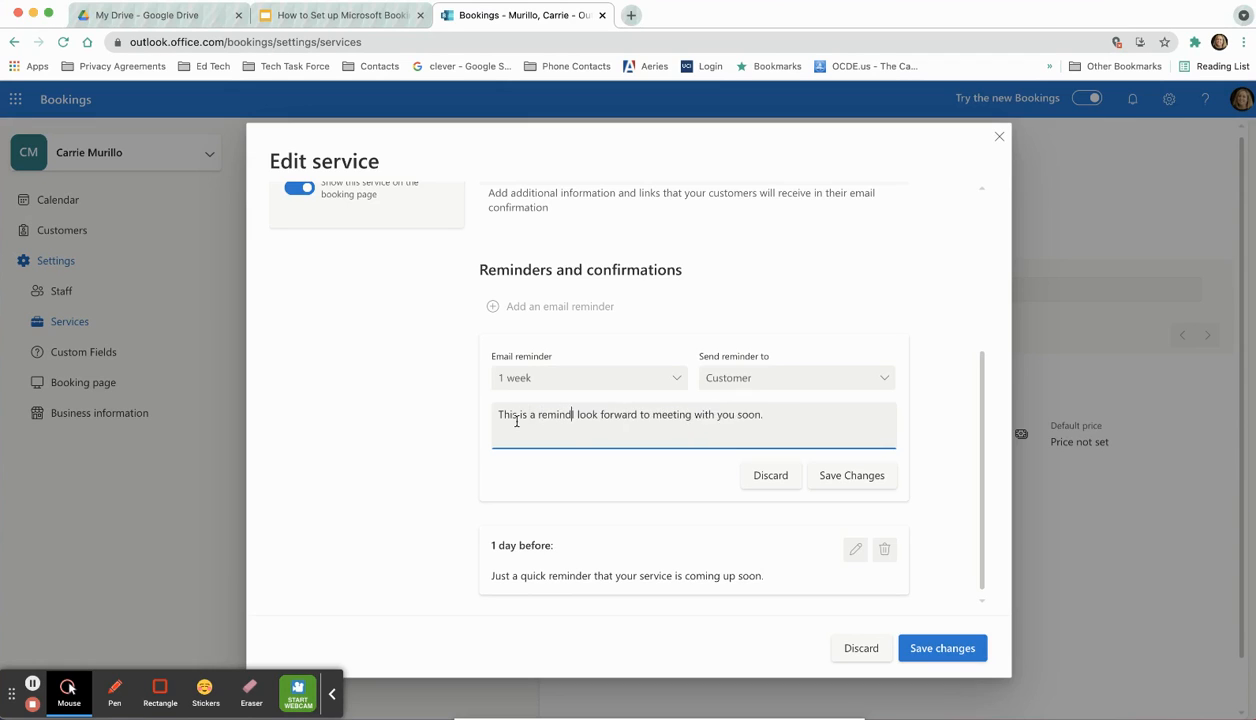
type("t you have")
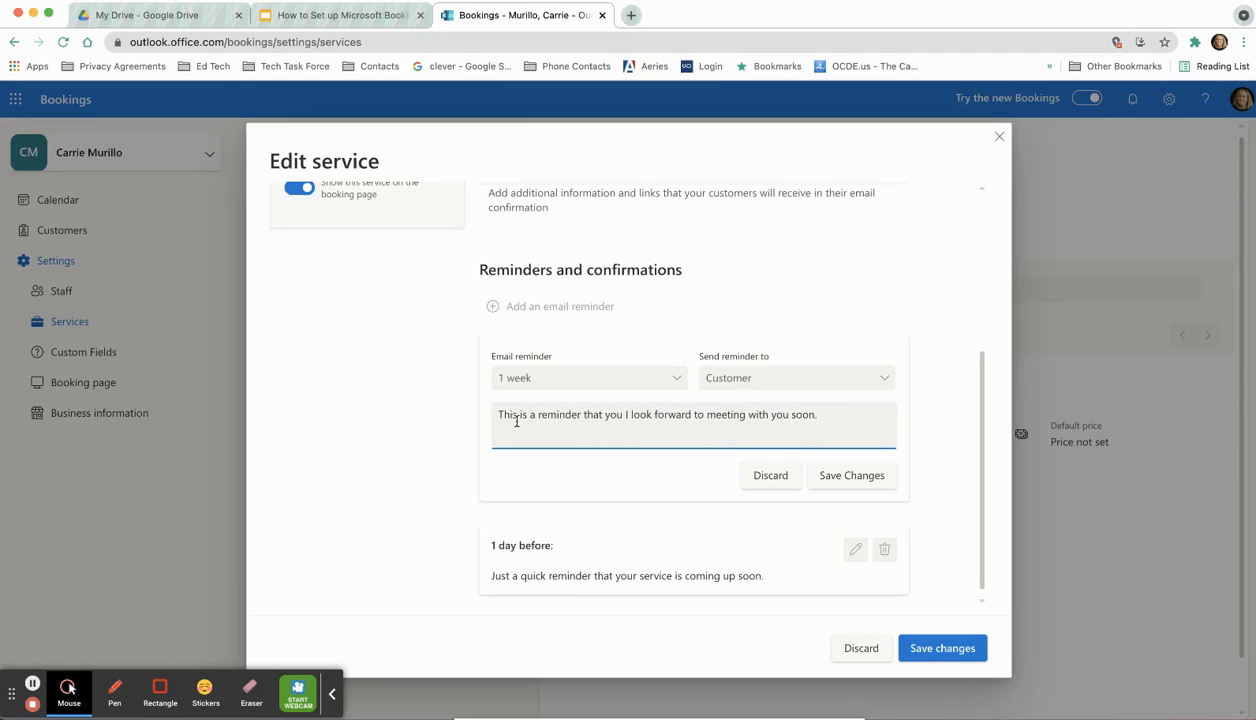
type(" a schedule")
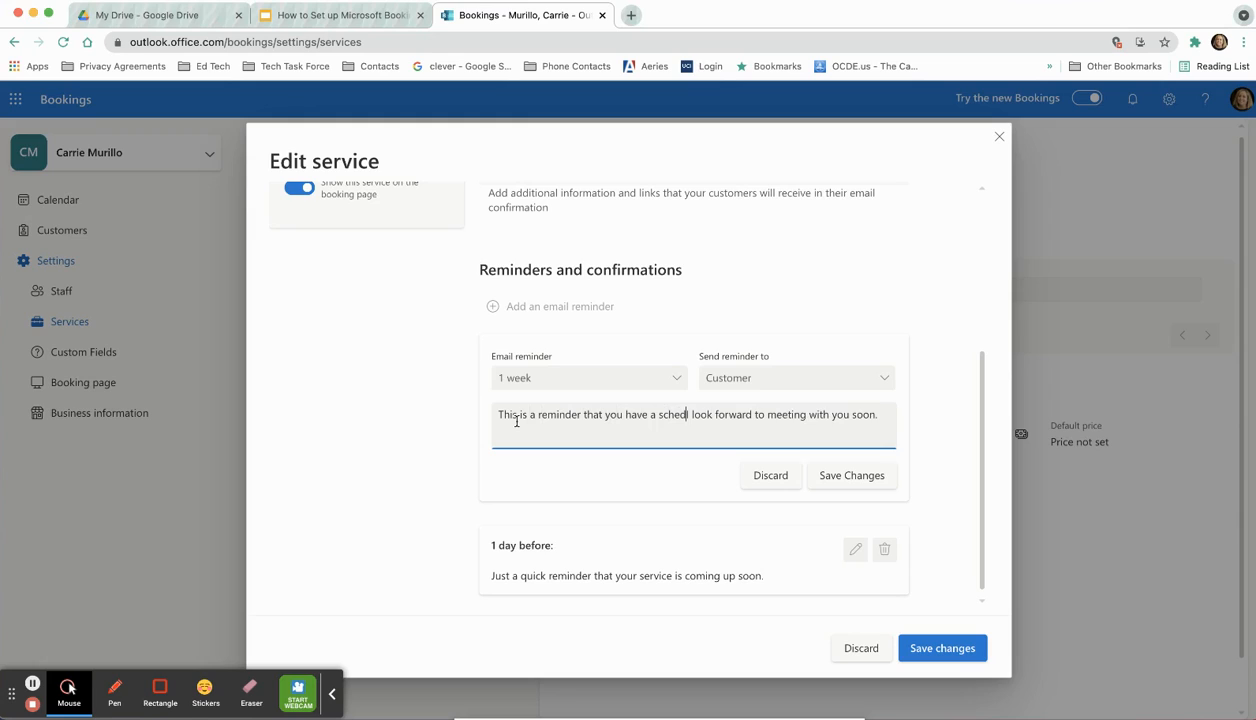
type("d appointment")
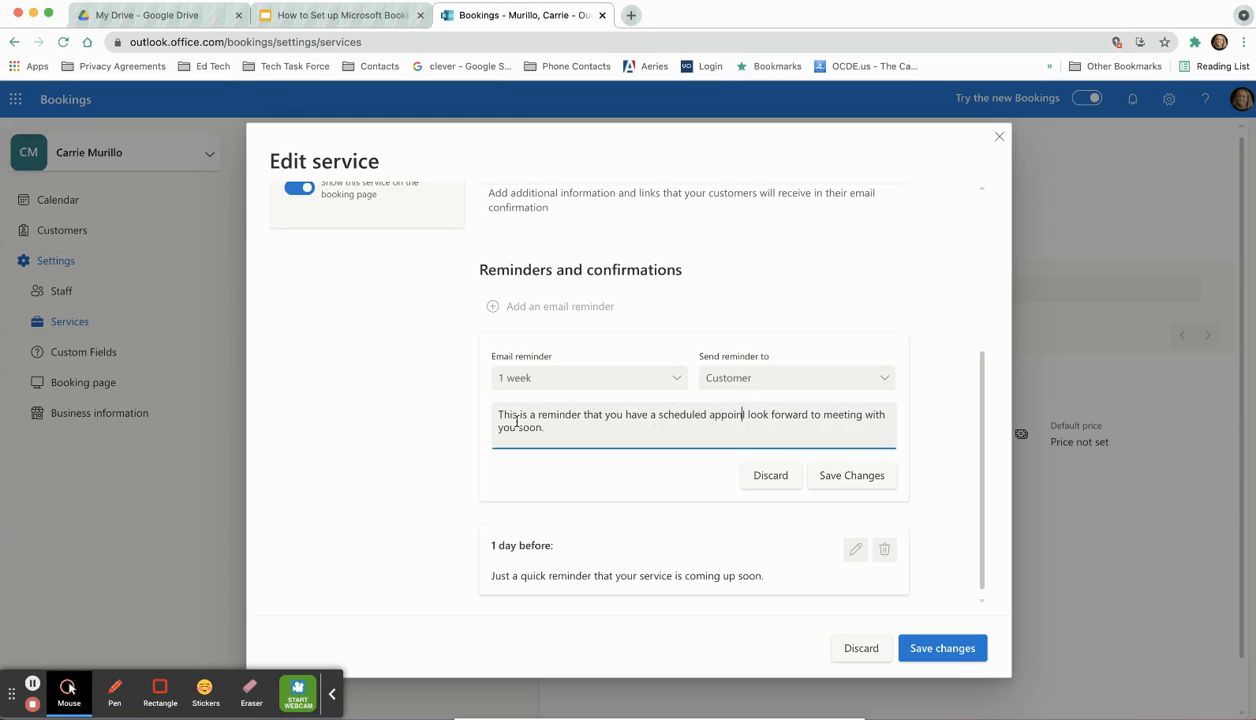
type(" with me")
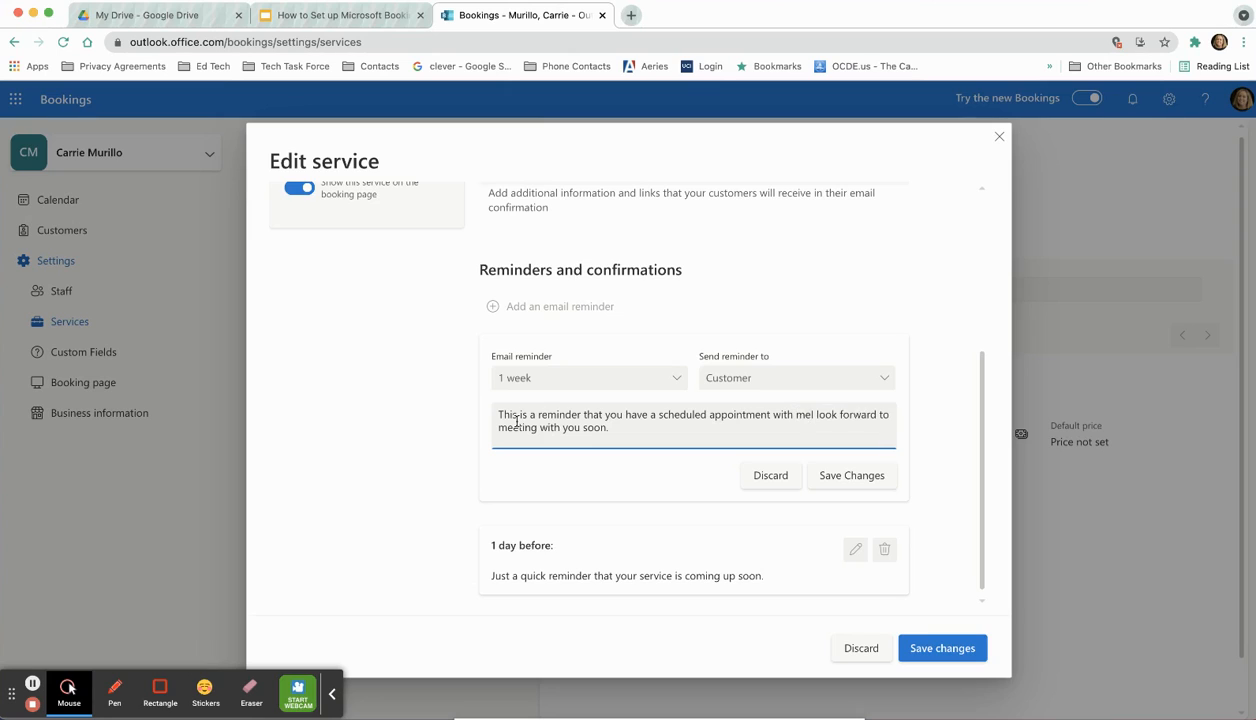
type(" coming up.")
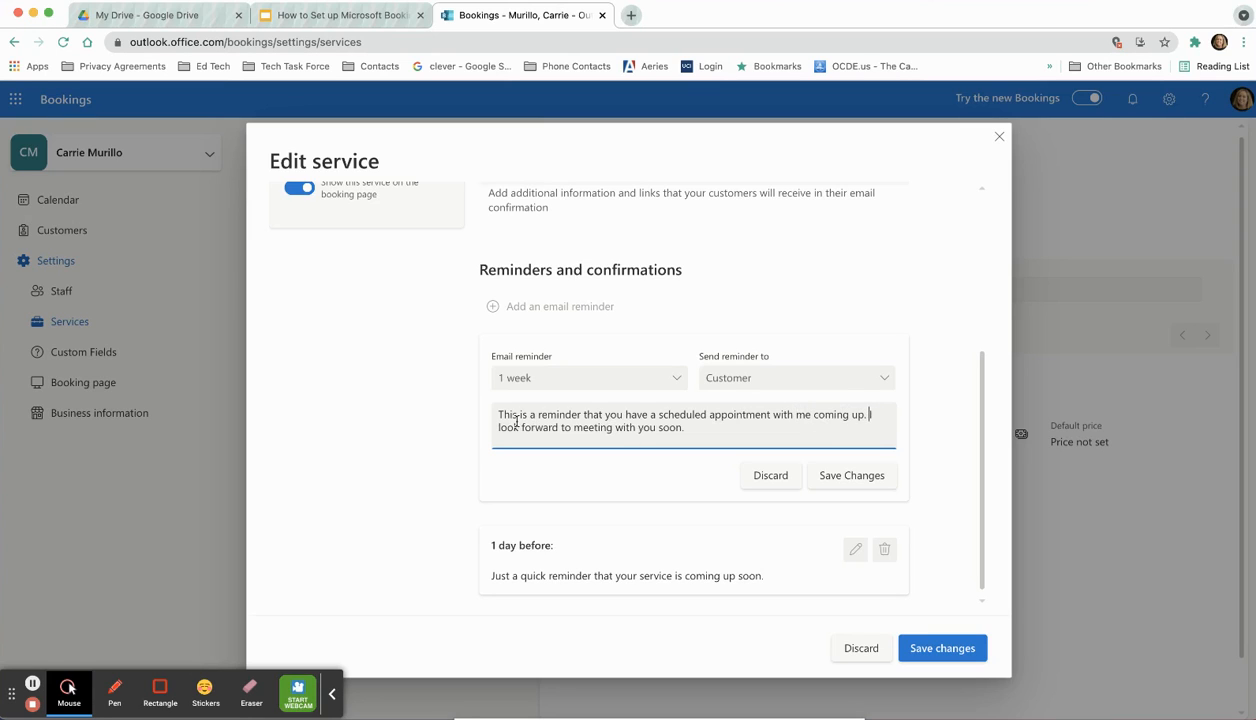
- Set the email reminder to 1 day with Customer as the recipient, and save the reminder
left_click(604, 386)
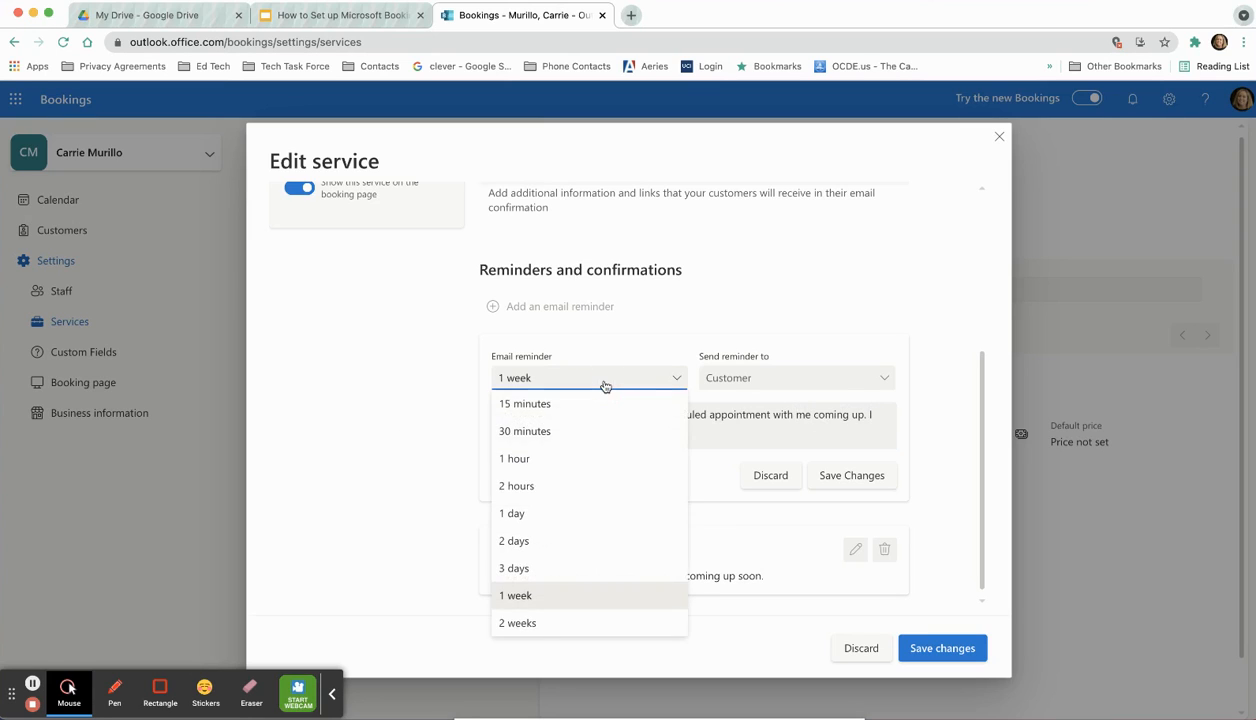
left_click(557, 524)
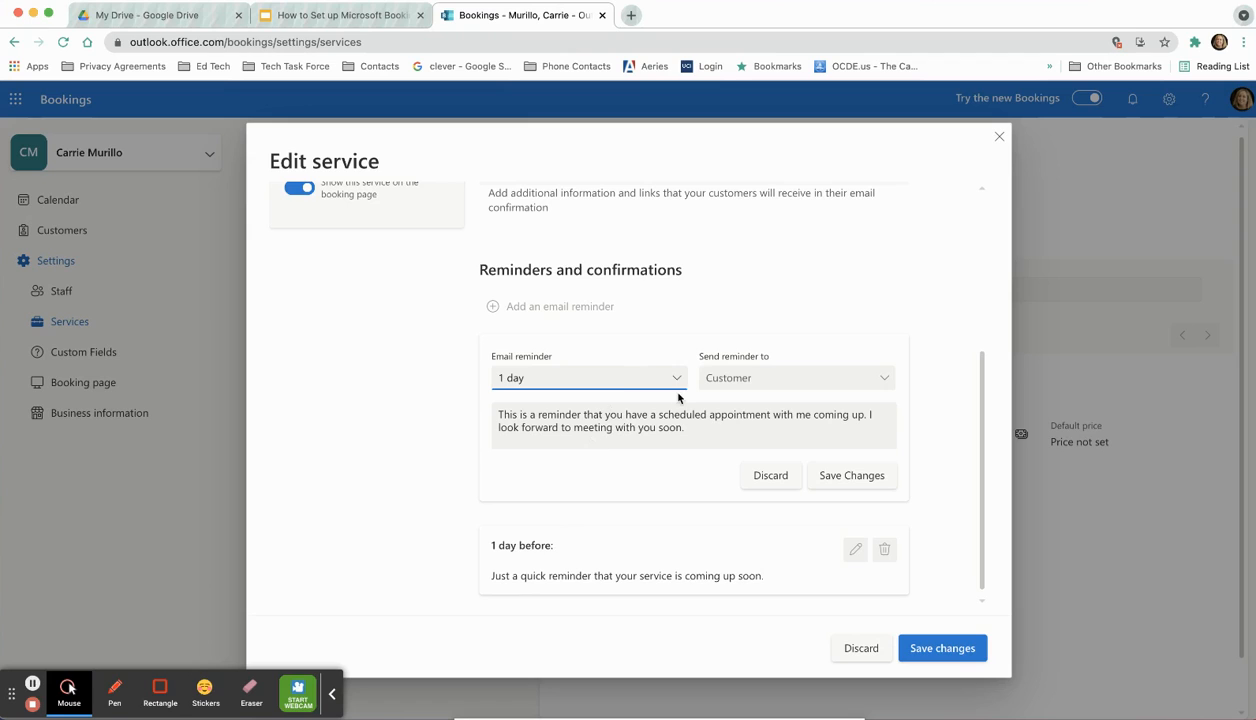
left_click(737, 380)
left_click(785, 334)
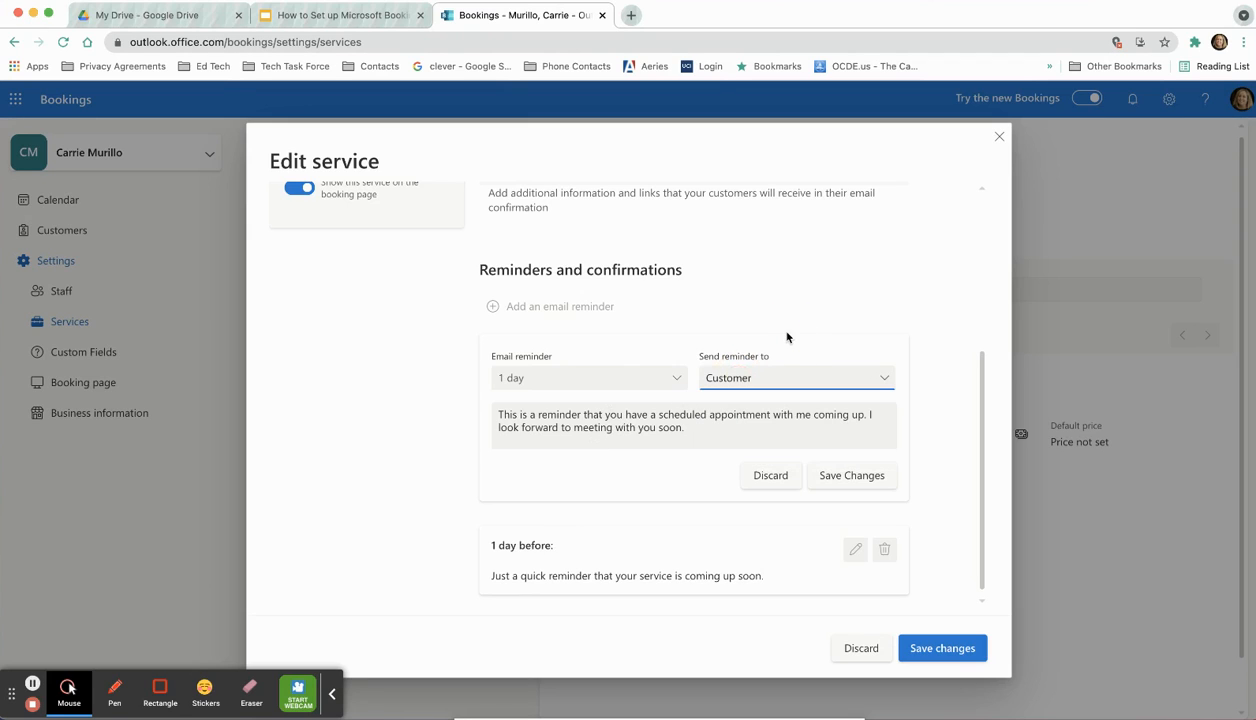
left_click(838, 478)
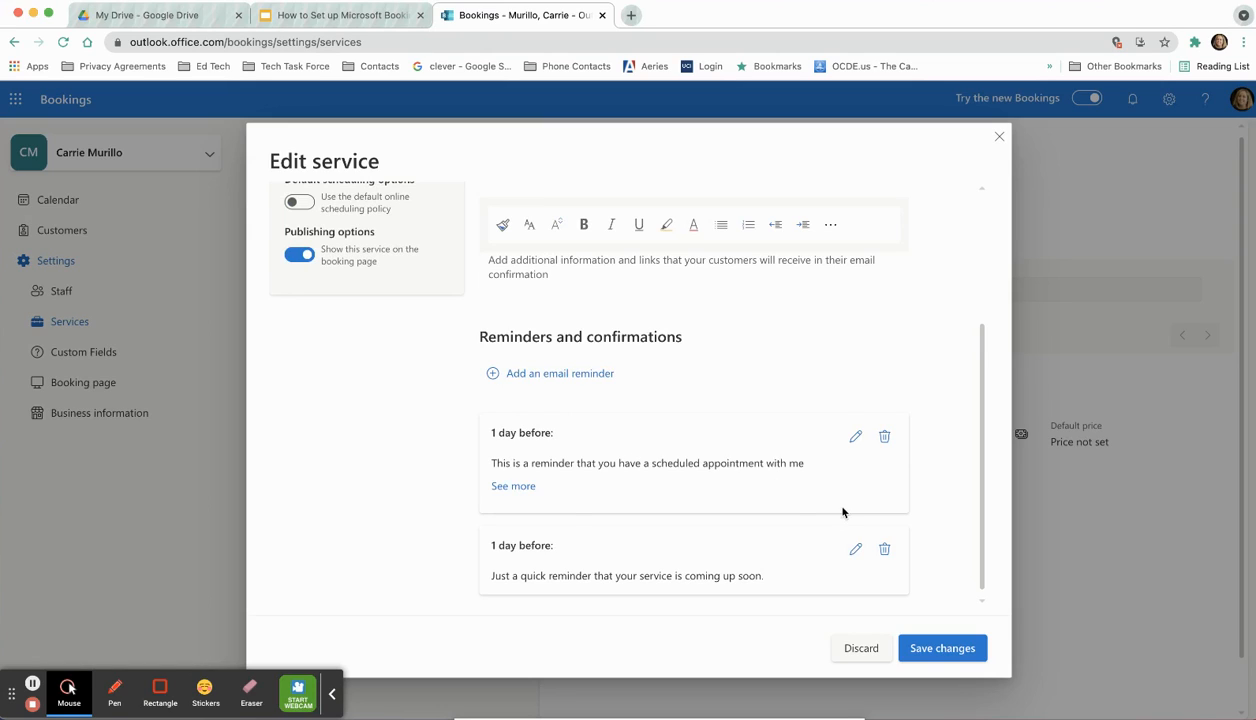
- Delete the default "Just a quick reminder that your service is coming up soon." reminder and save the service changes
left_click(884, 550)
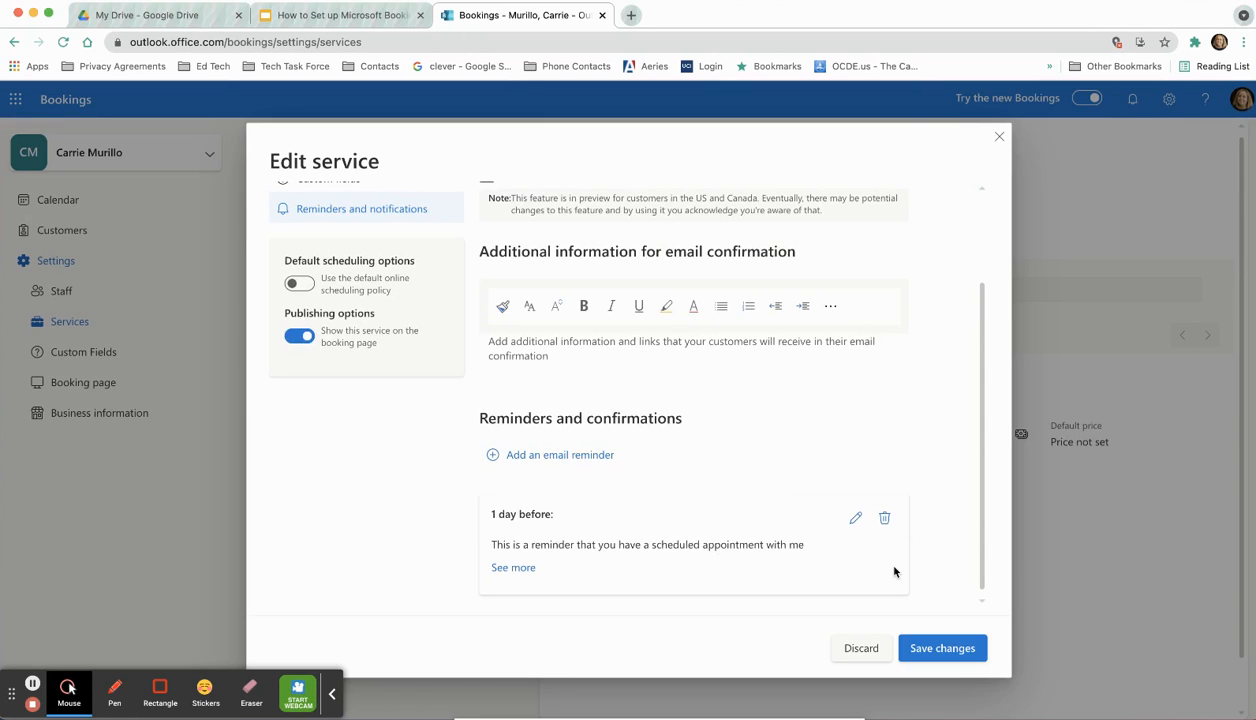
left_click(935, 652)
- Reopen the Classroom Support service for editing and assign the listed staff member to it
mouse_move(462, 247)
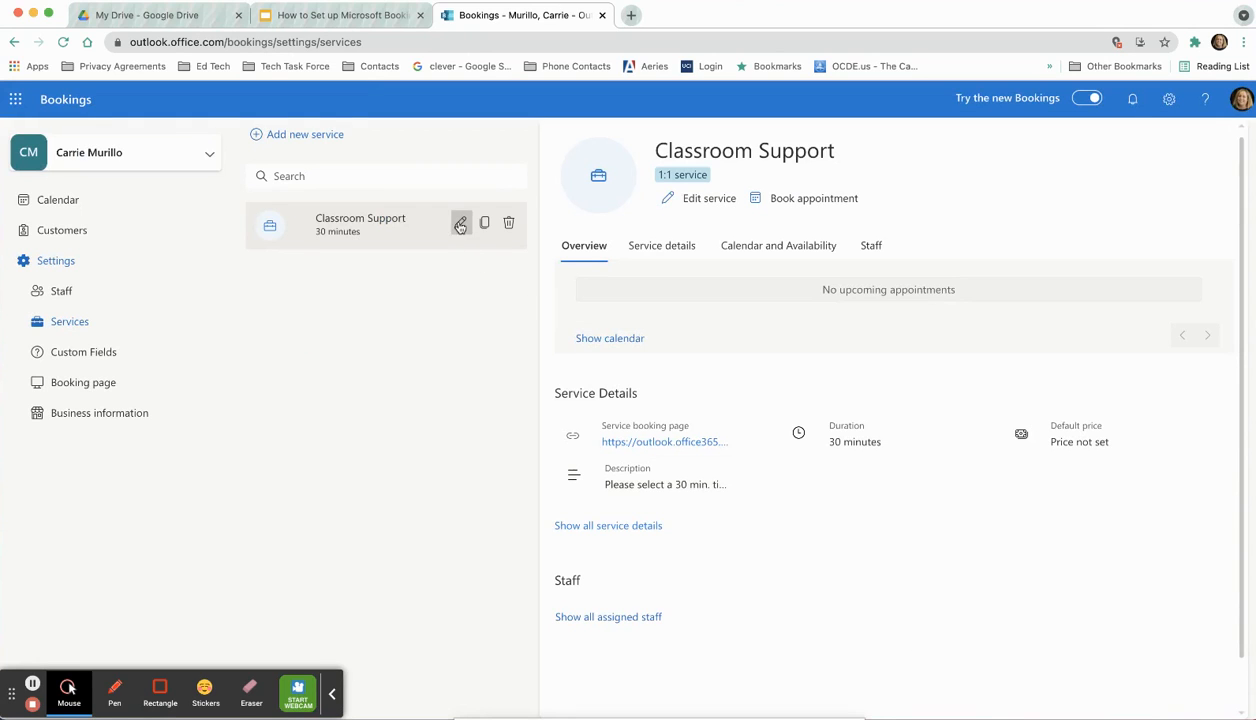
left_click(460, 224)
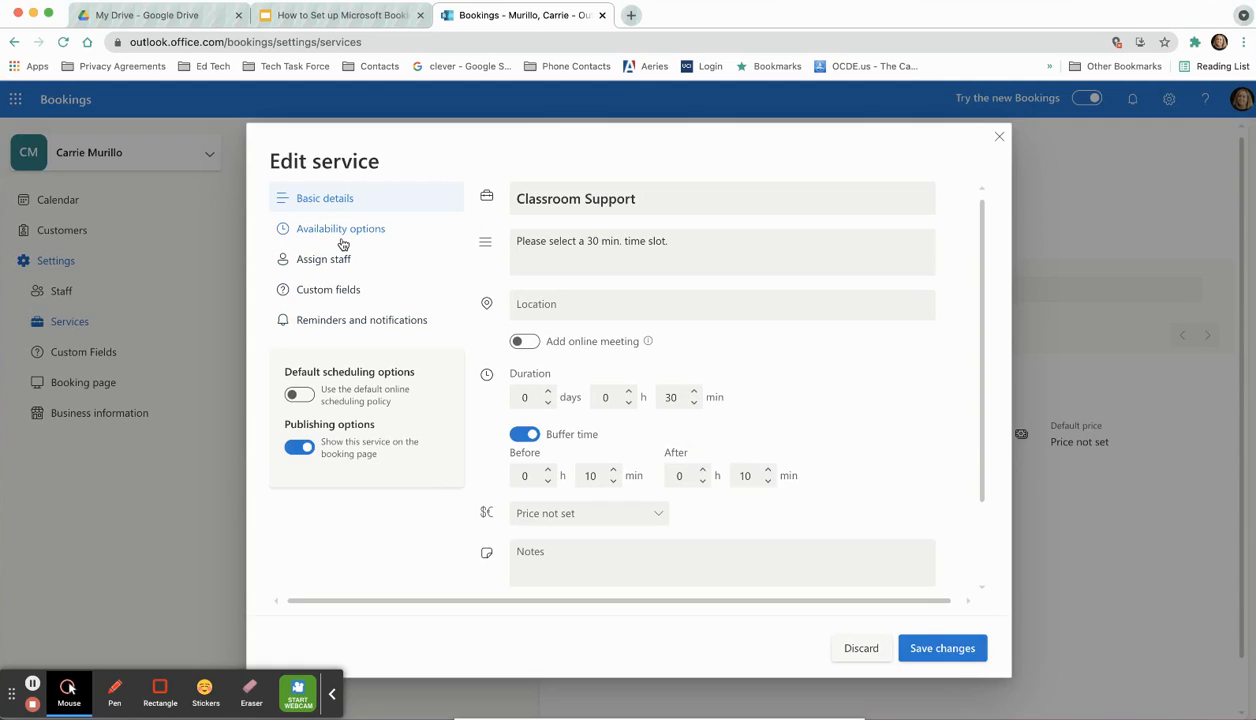
left_click(344, 266)
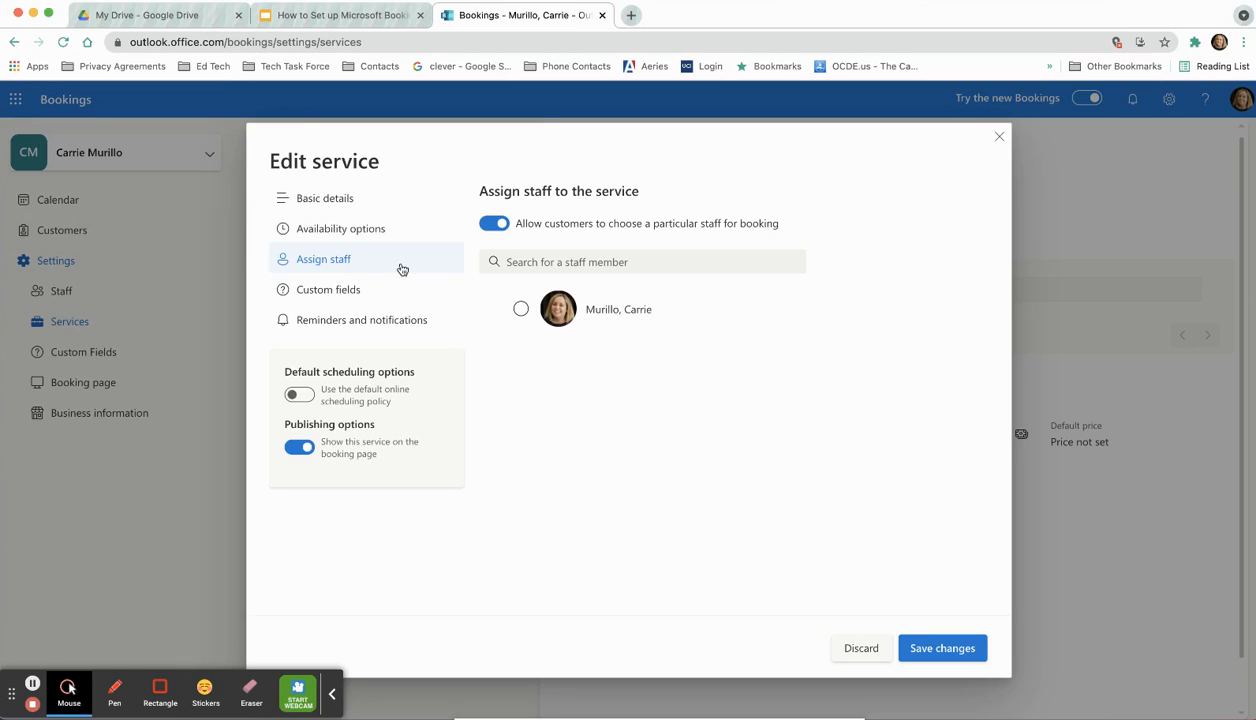
left_click(521, 309)
- Make the customer email required in the service's customer information and save the service changes
left_click(333, 291)
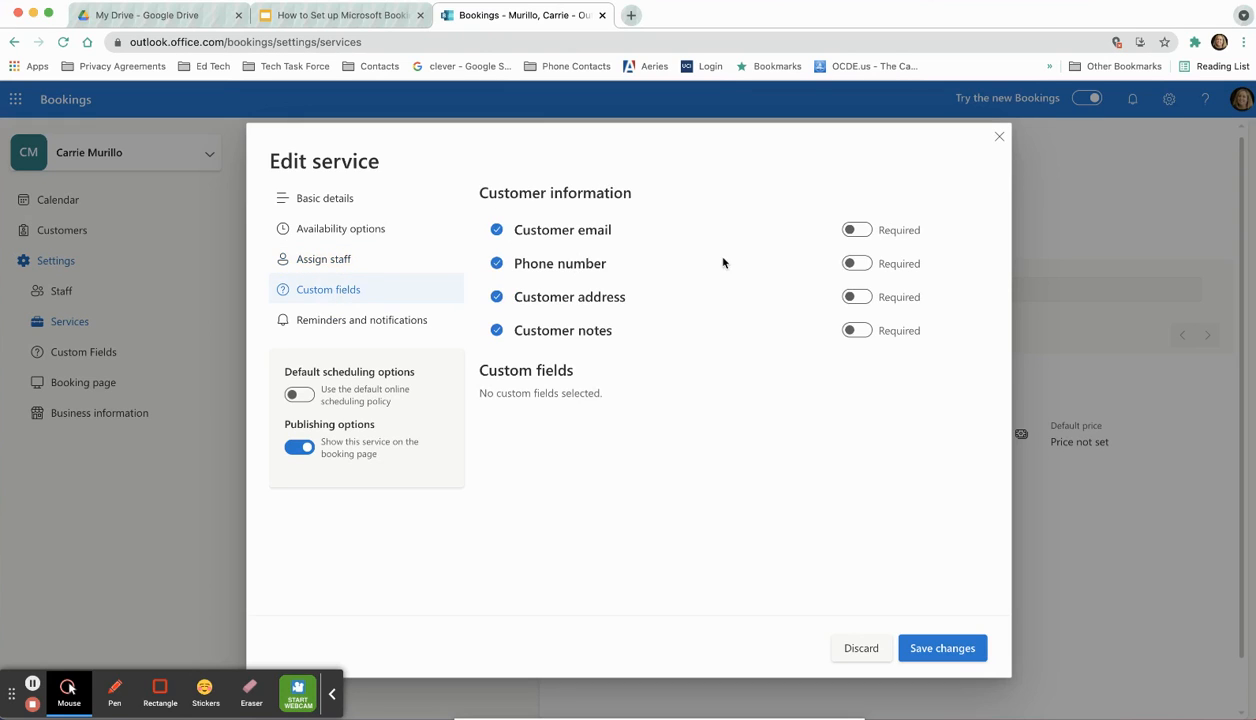
left_click(853, 232)
left_click(942, 648)
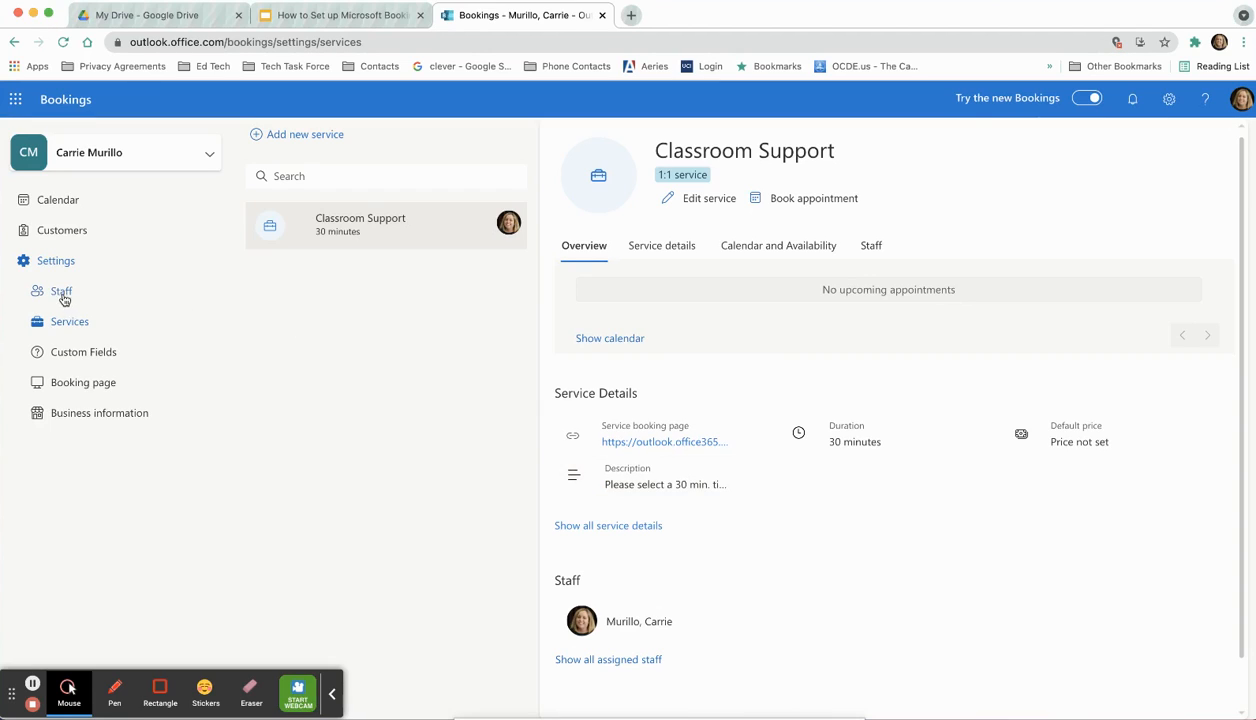
- Add a custom text question reading "How can I best support you?" to the booking calendar's custom fields and save it
left_click(74, 355)
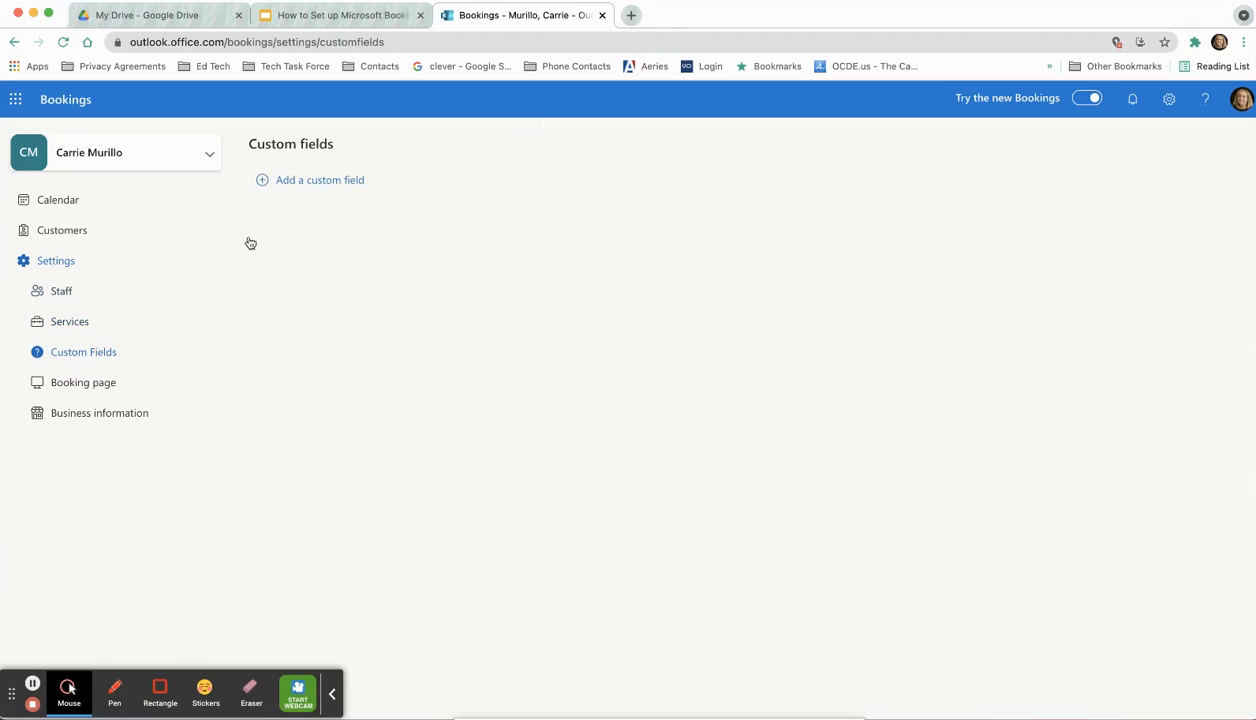
left_click(267, 180)
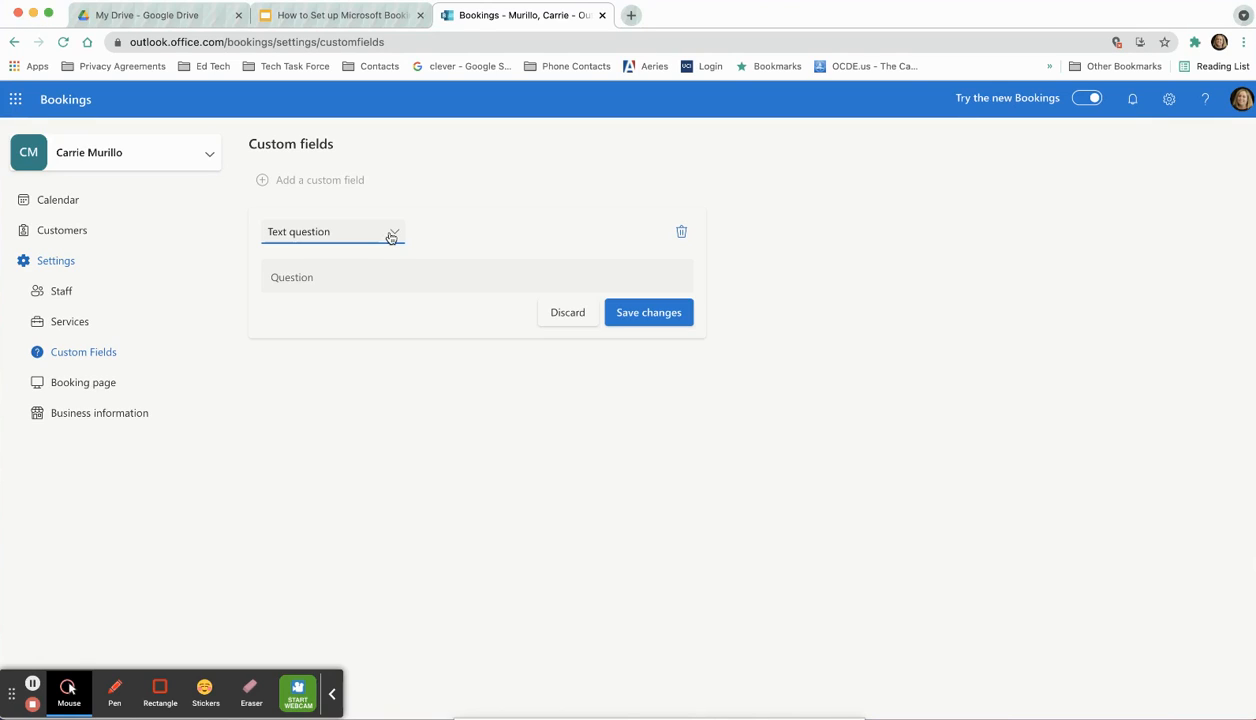
left_click(348, 274)
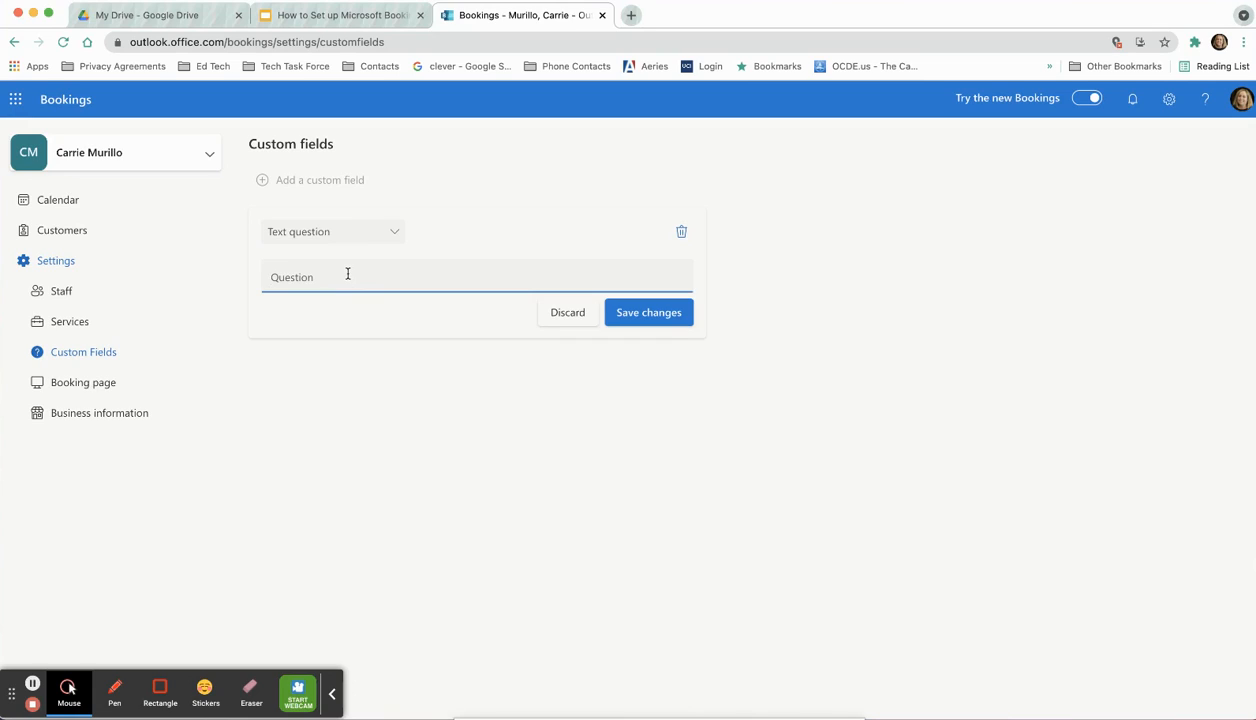
type("How can I best support you?")
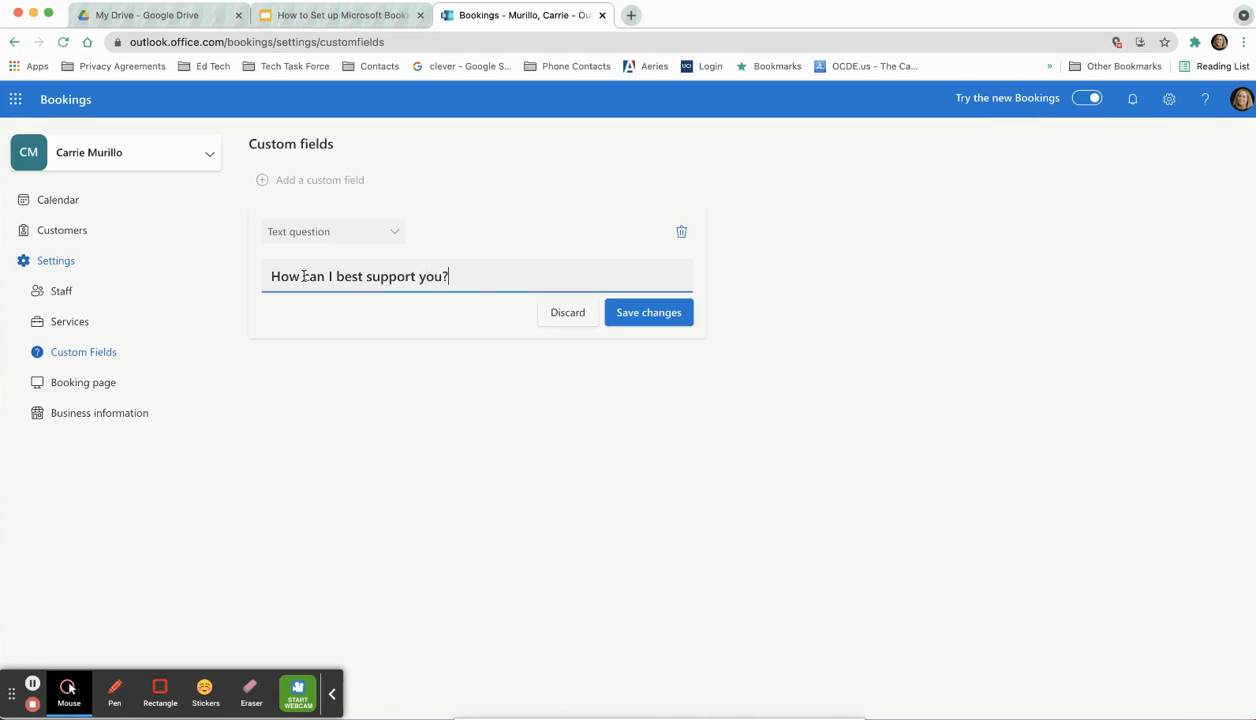
left_click(612, 312)
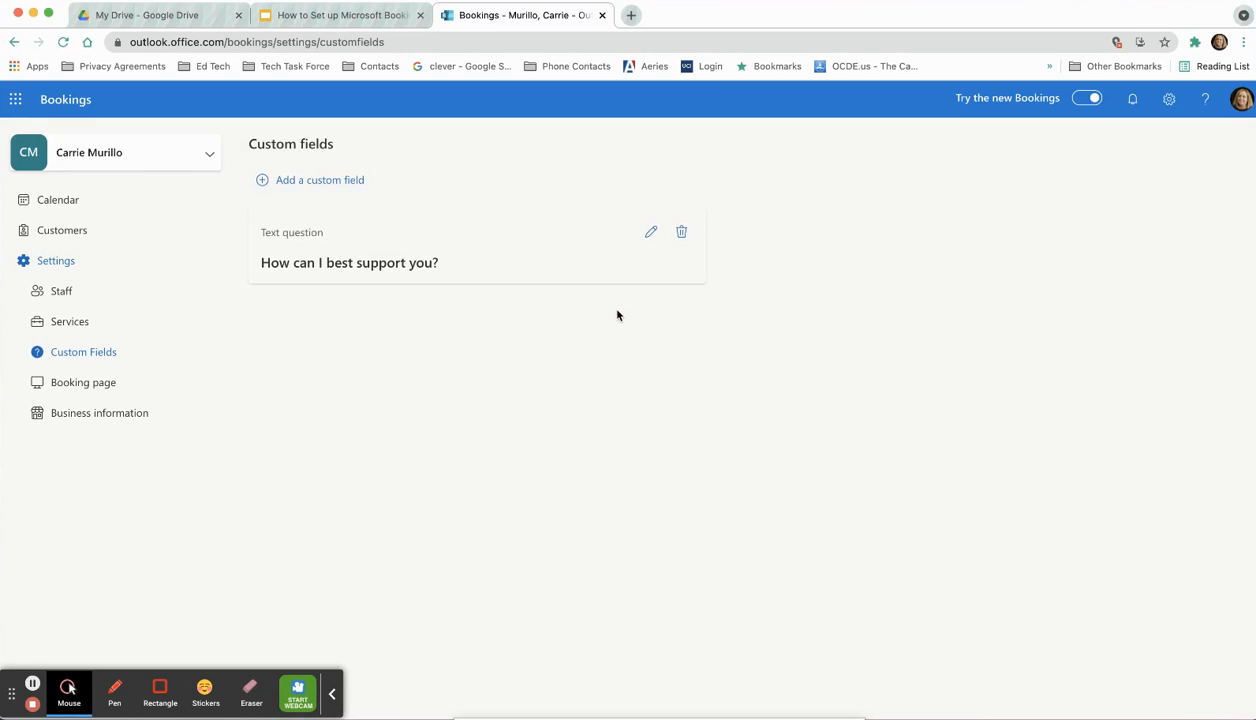
- Add another custom field as a Dropdown question reading "How can I best support you?"
left_click(332, 181)
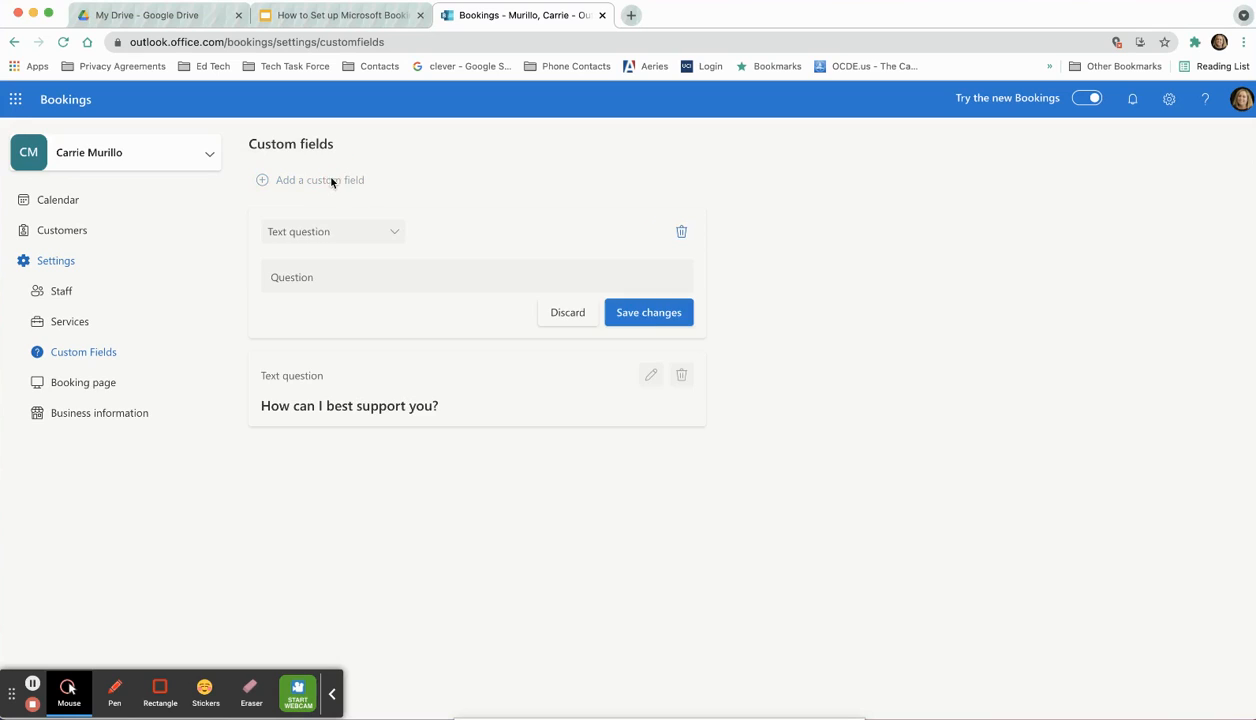
left_click(341, 234)
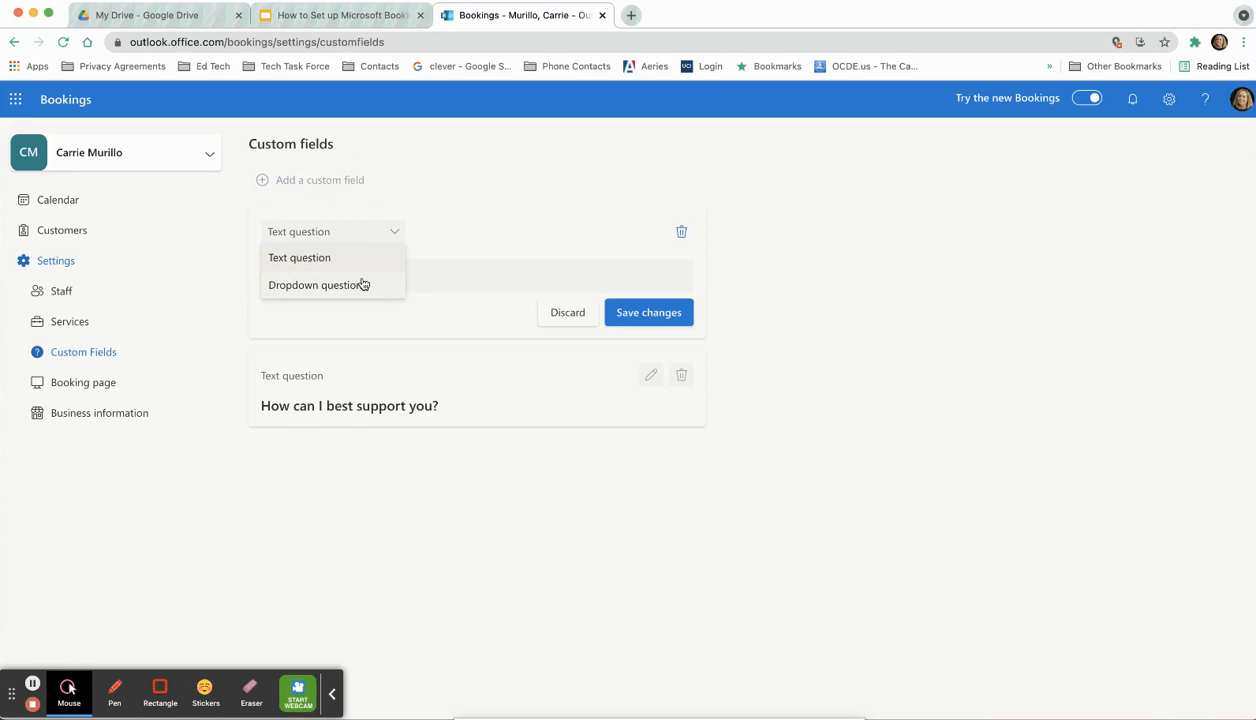
left_click(362, 285)
left_click(339, 273)
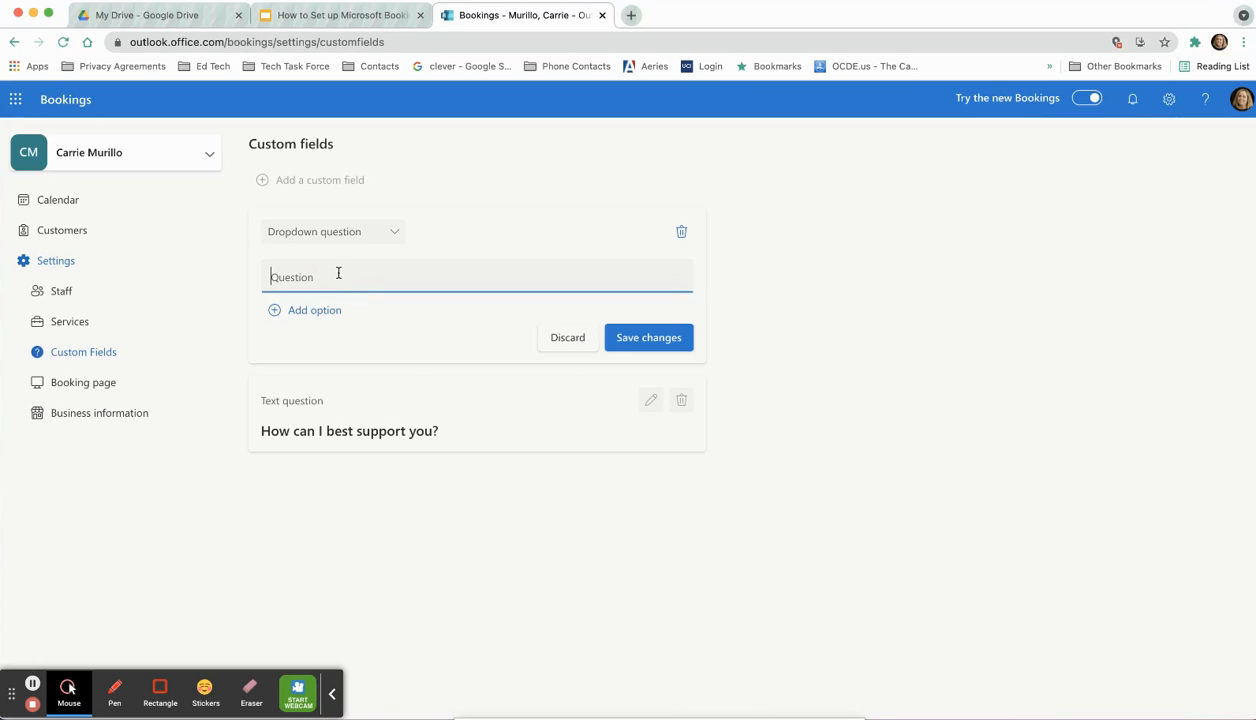
type("How can I best supor")
key("BackSpace")
type("port you?")
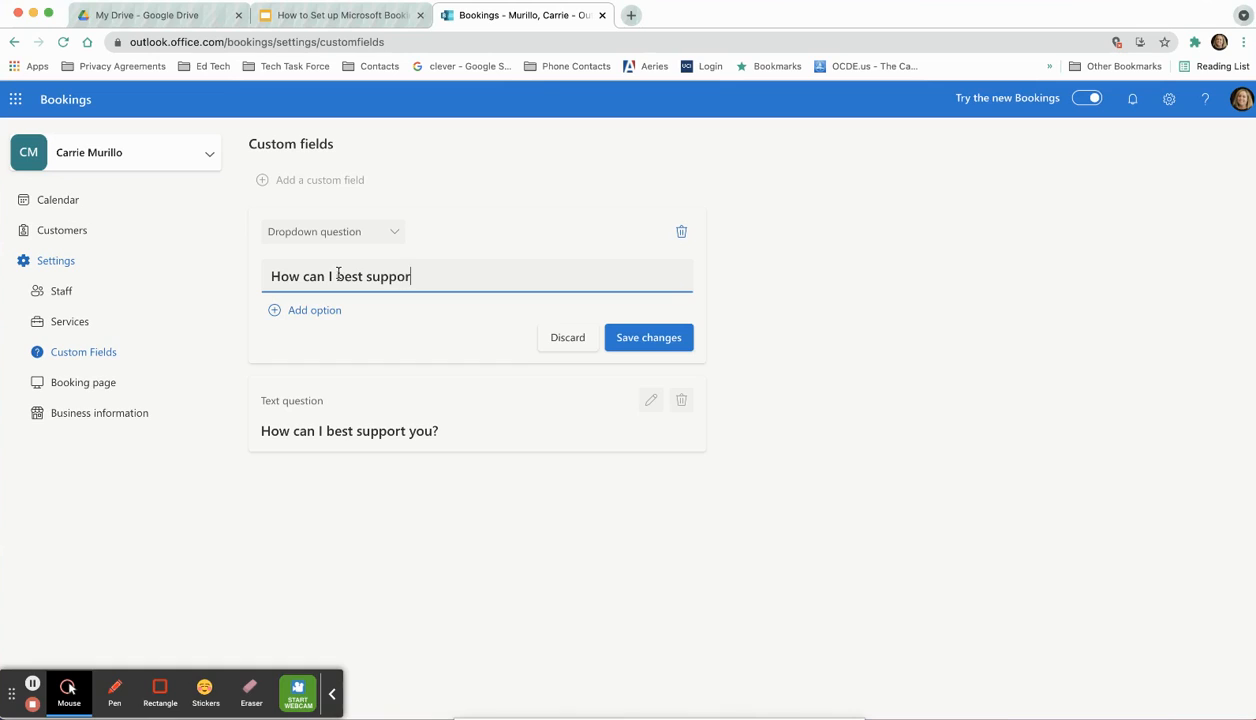
- Add the options "administer assessment", "small group push in" and "demo lesson" to the dropdown question and save it
left_click(292, 311)
left_click(330, 313)
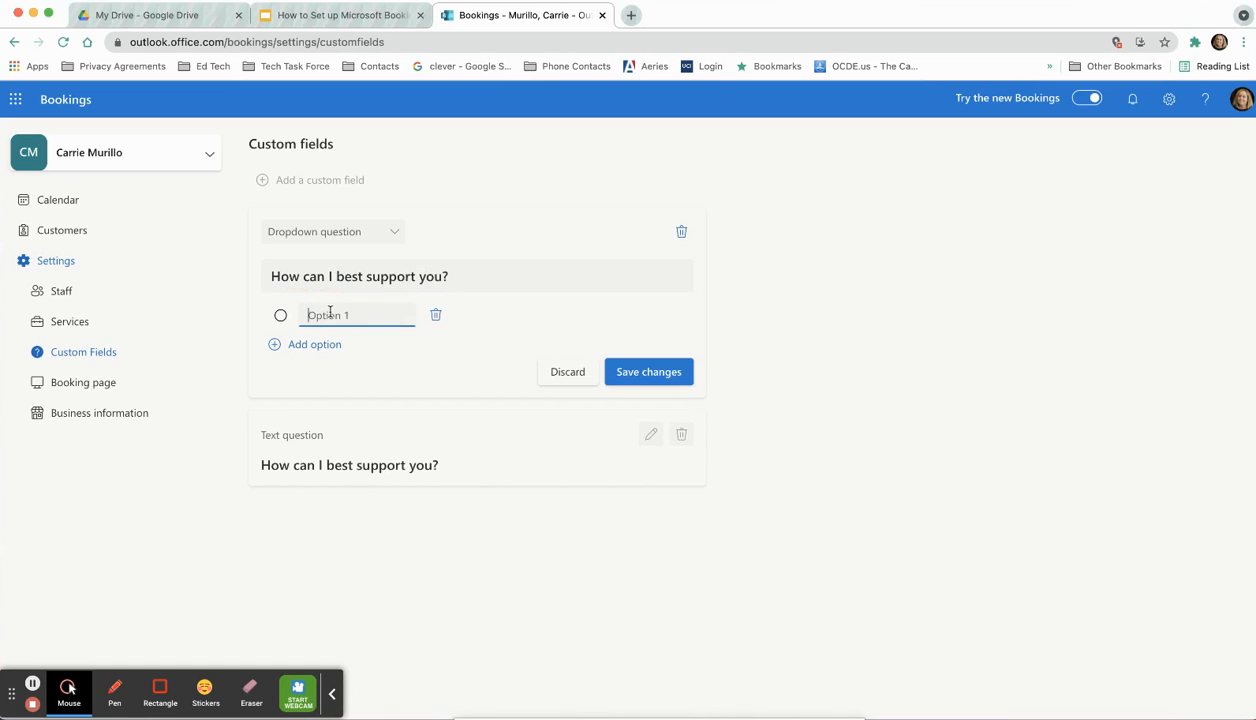
type("adm")
type("inister assessment")
left_click(300, 344)
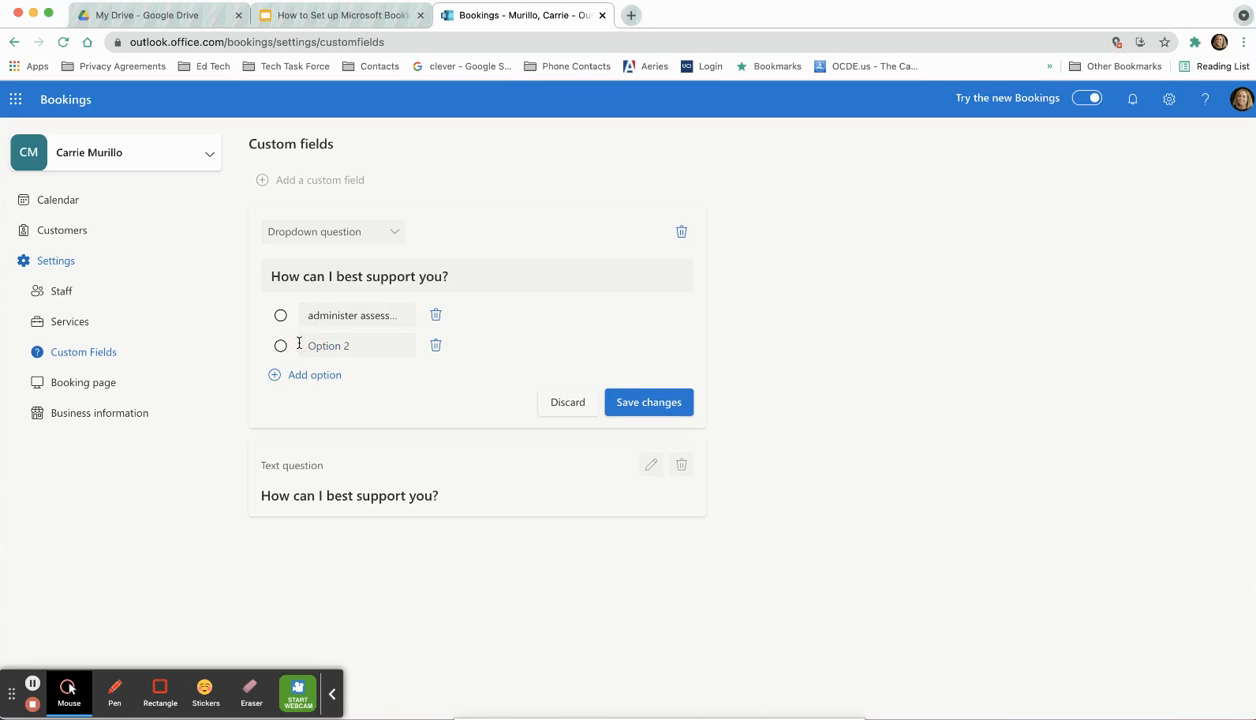
left_click(318, 345)
type("p")
key("BackSpace")
type("small group push in")
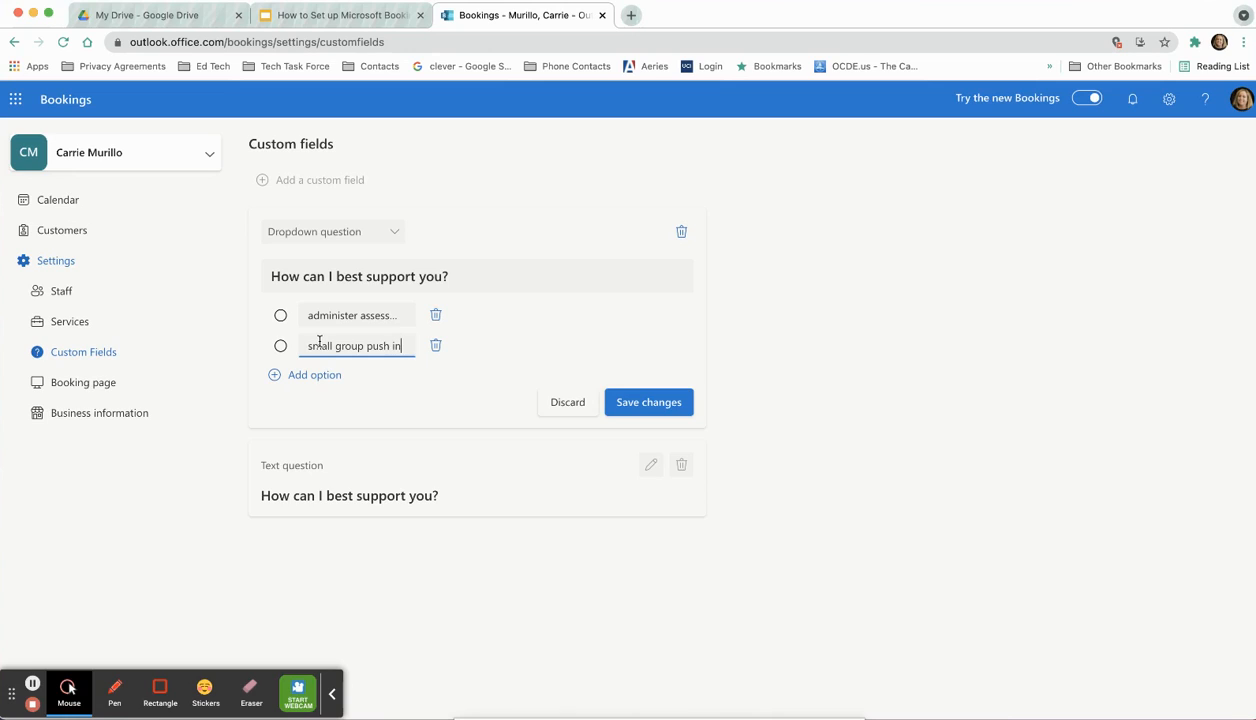
left_click(305, 374)
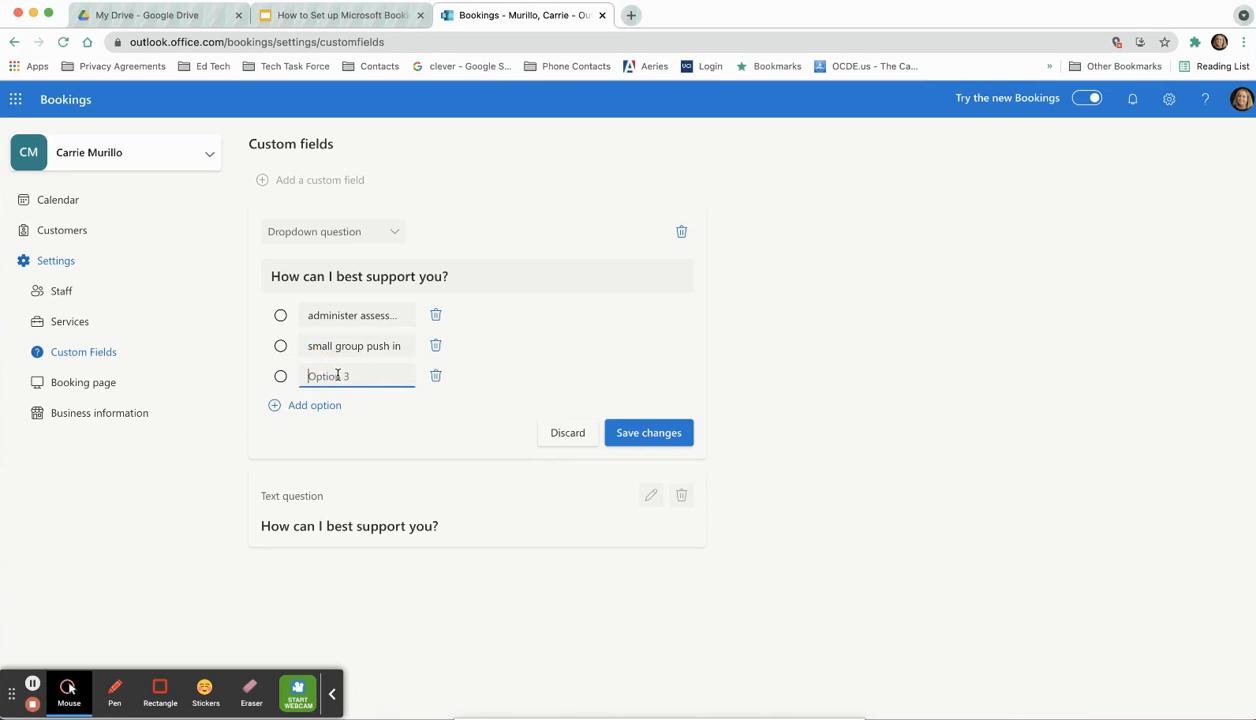
type("demo lesson")
left_click(646, 438)
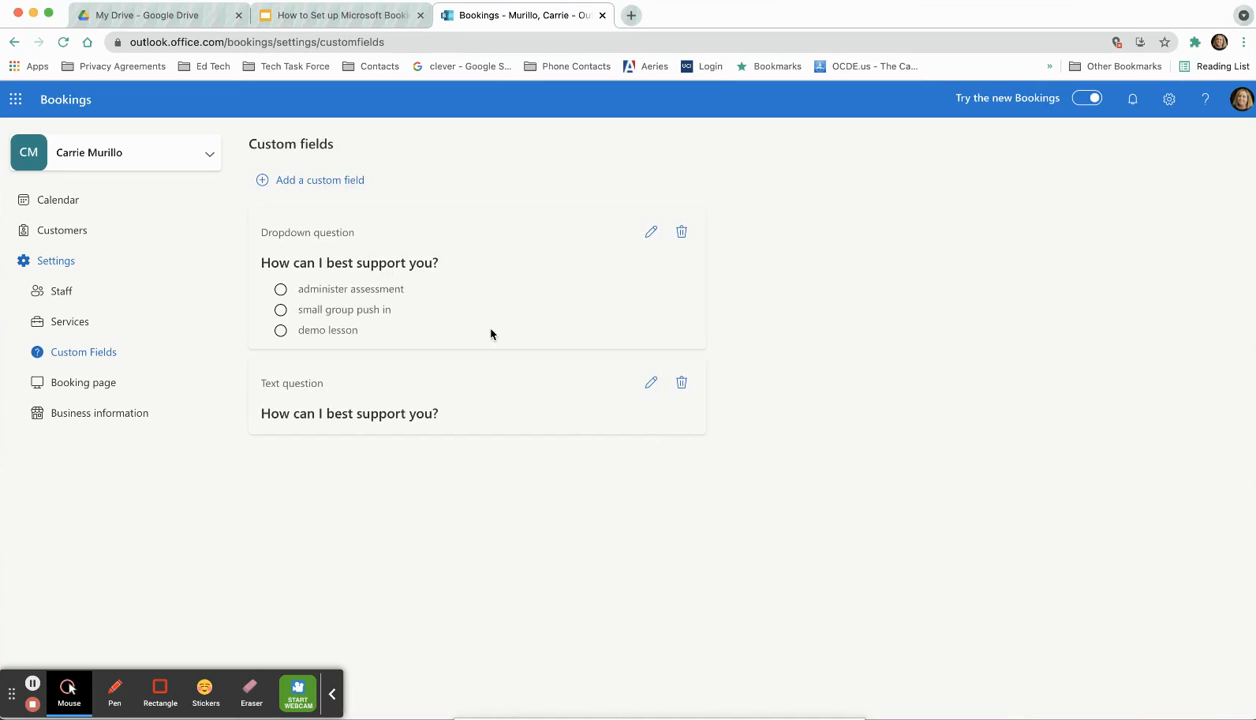
- Add a custom text question reading "Where would you like to meet?" and save it
left_click(325, 179)
left_click(322, 278)
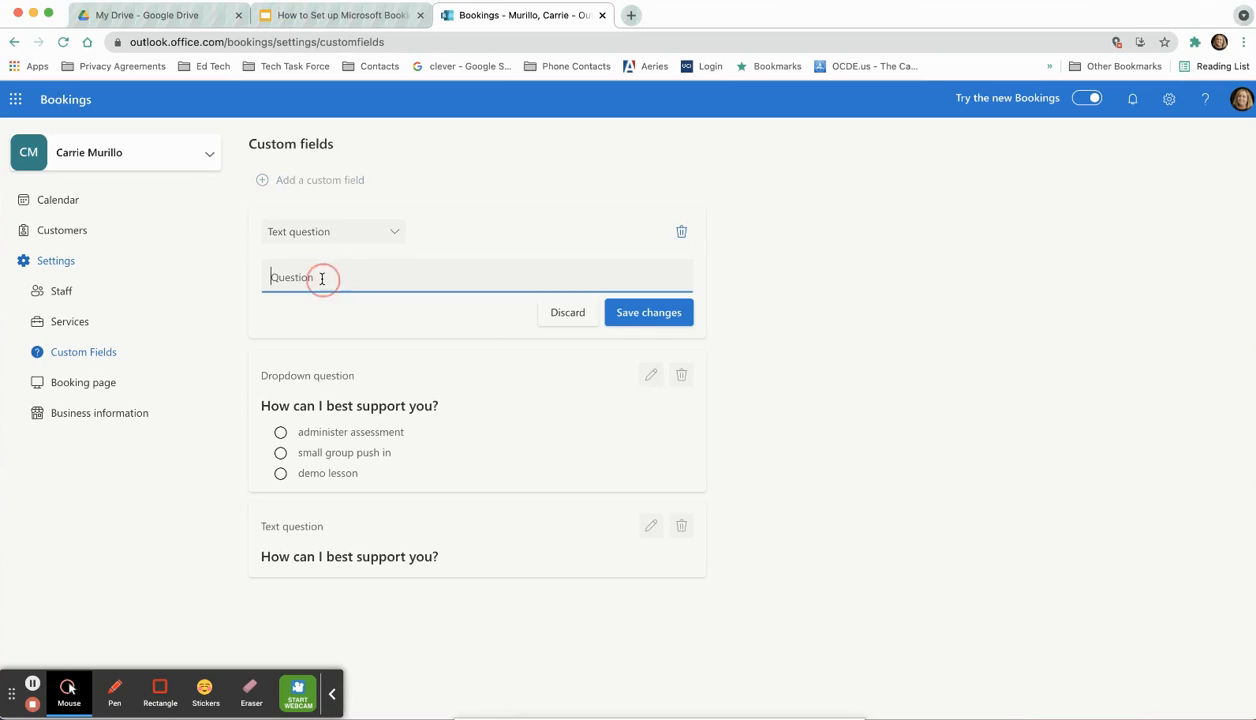
type("Where would you l")
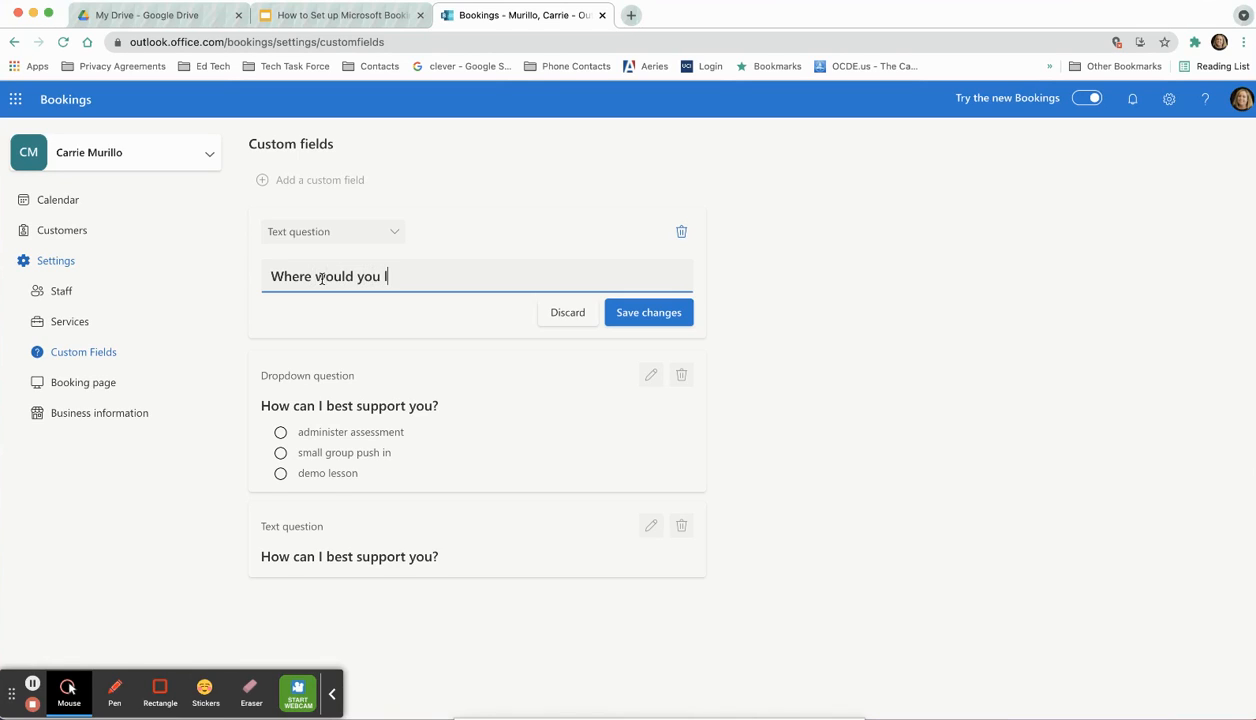
type("ike to meet?")
left_click(645, 318)
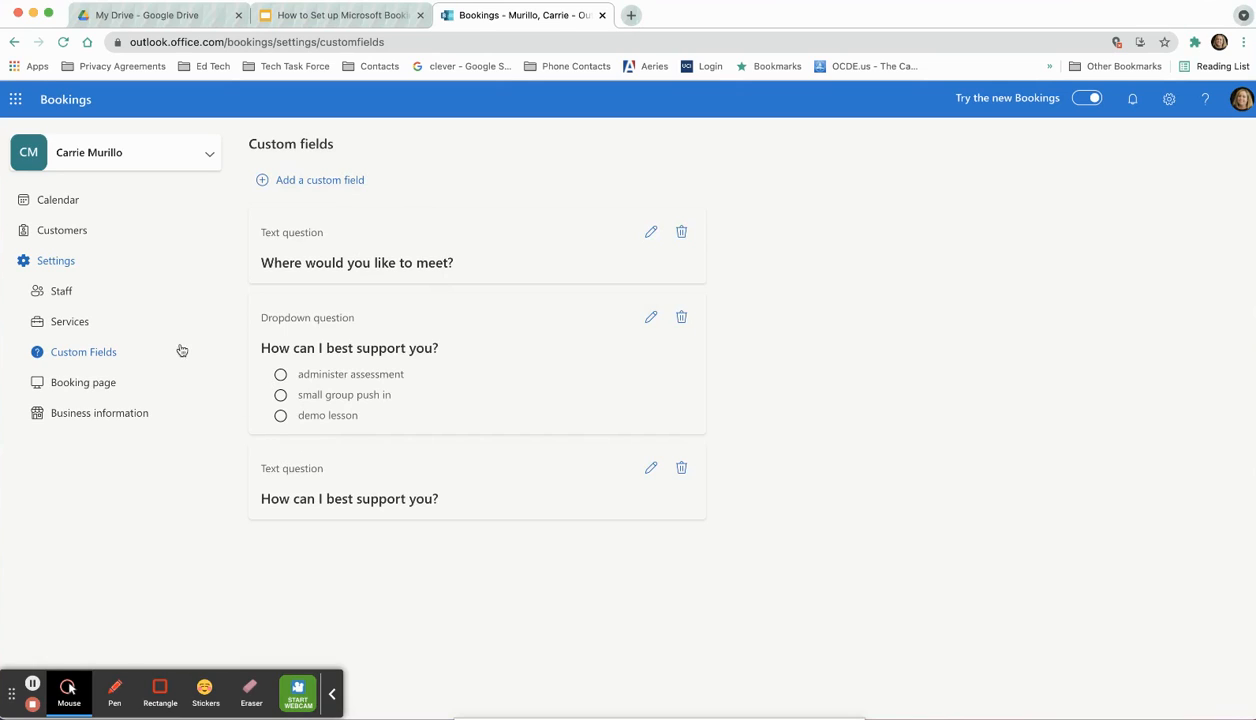
- Reopen the Classroom Support service and include the "How can I best support you?" text question in its custom fields as required
left_click(72, 323)
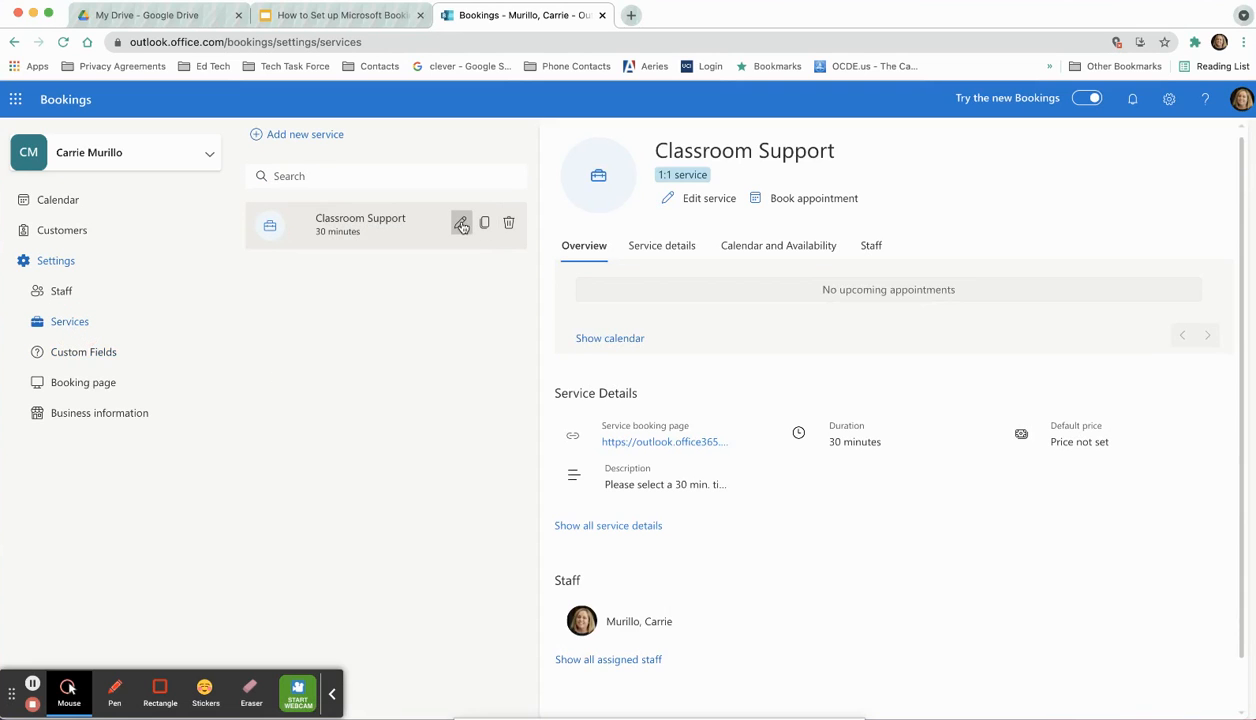
left_click(460, 224)
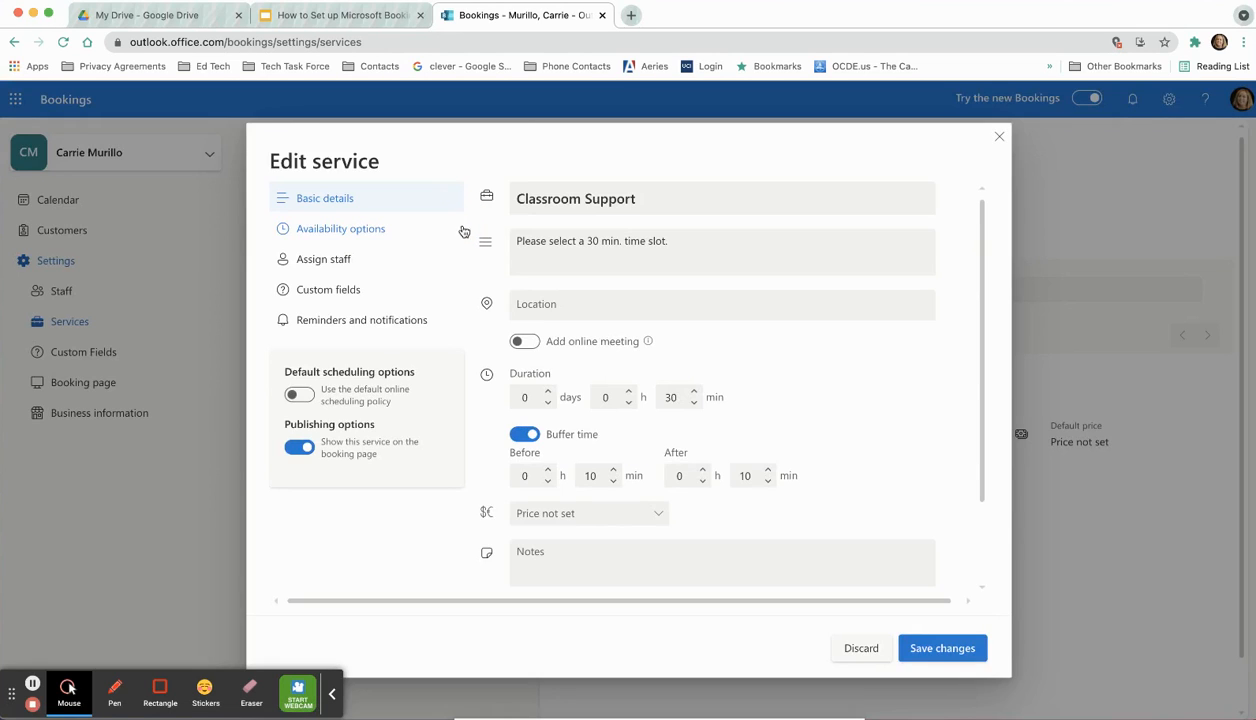
left_click(317, 292)
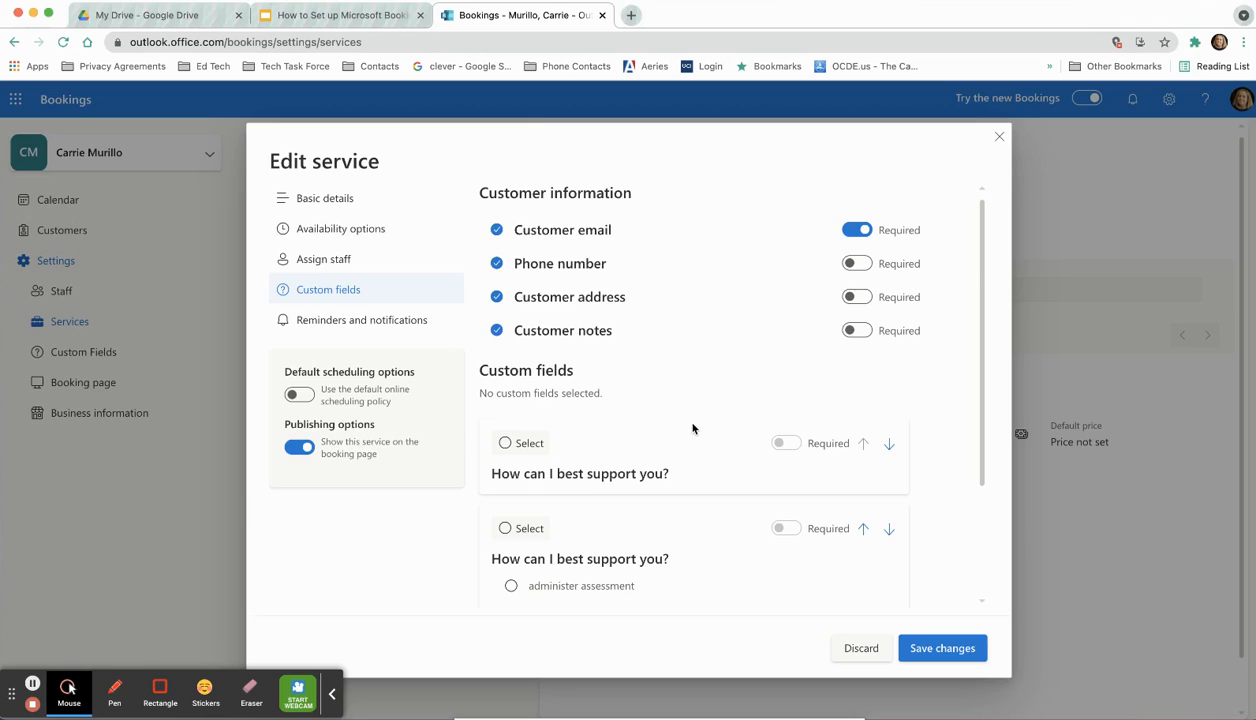
scroll(690, 428, "down", 2)
scroll(649, 458, "down", 1)
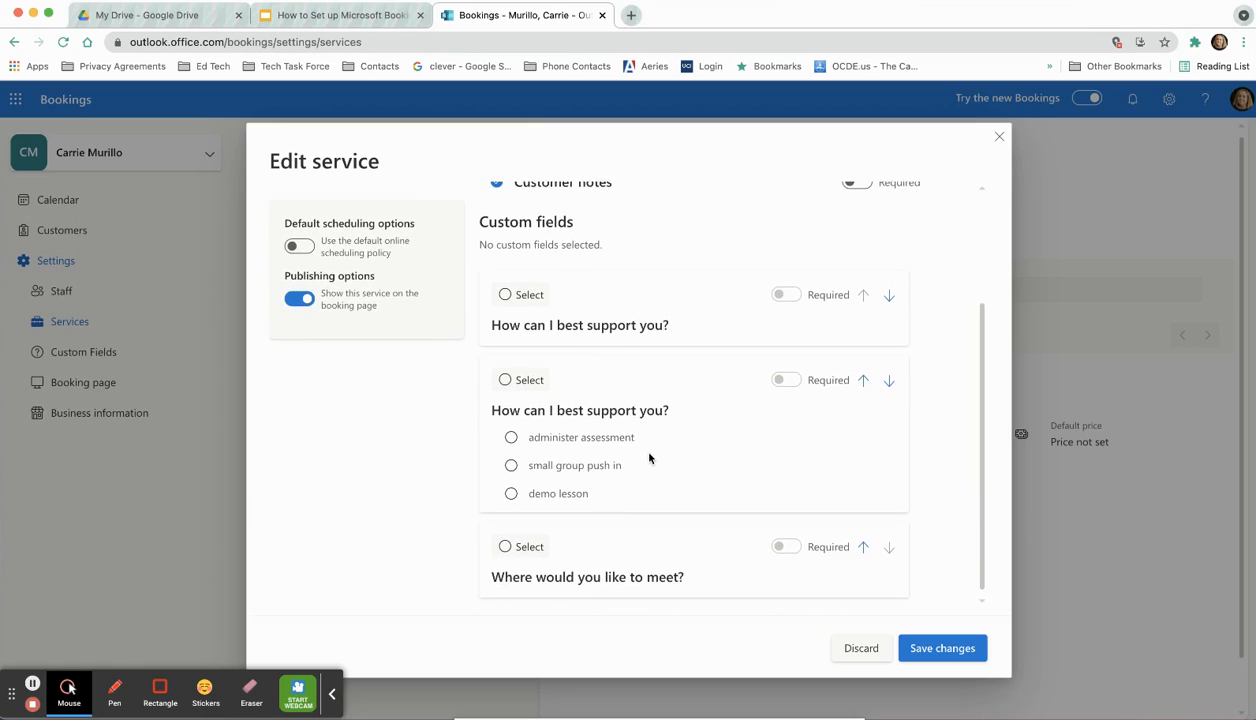
scroll(650, 456, "up", 2)
scroll(610, 507, "down", 1)
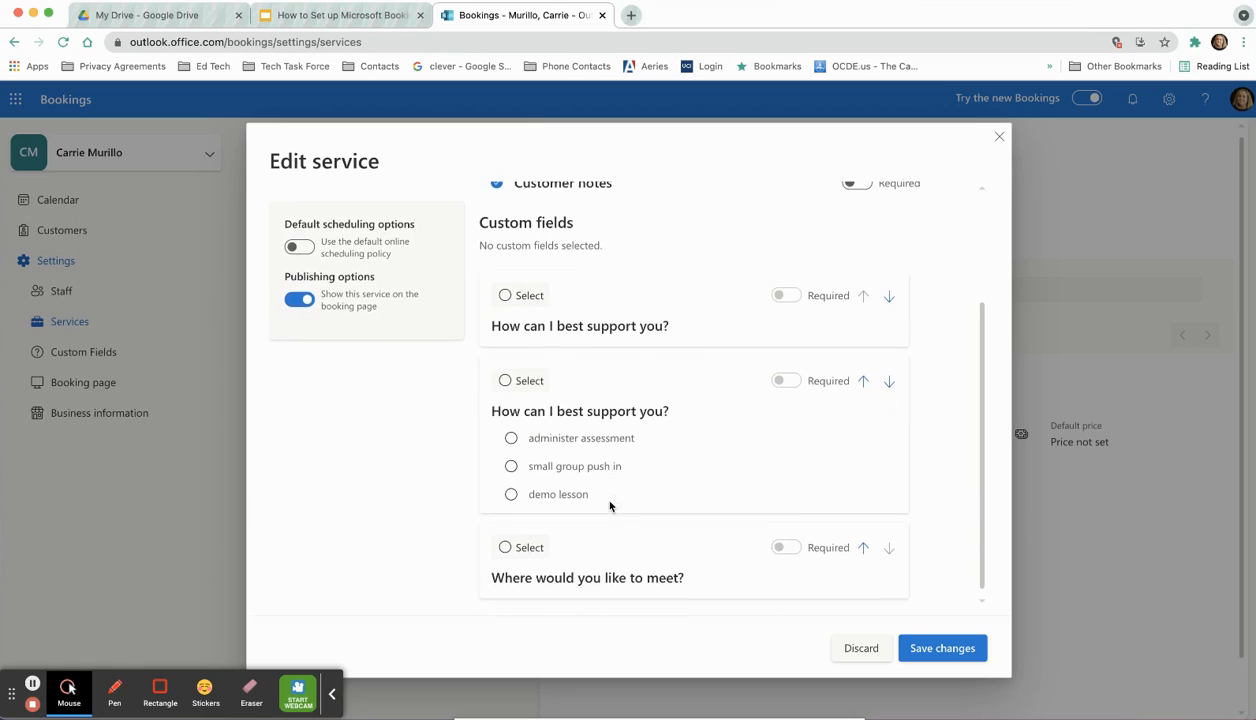
scroll(610, 507, "up", 3)
scroll(610, 507, "down", 1)
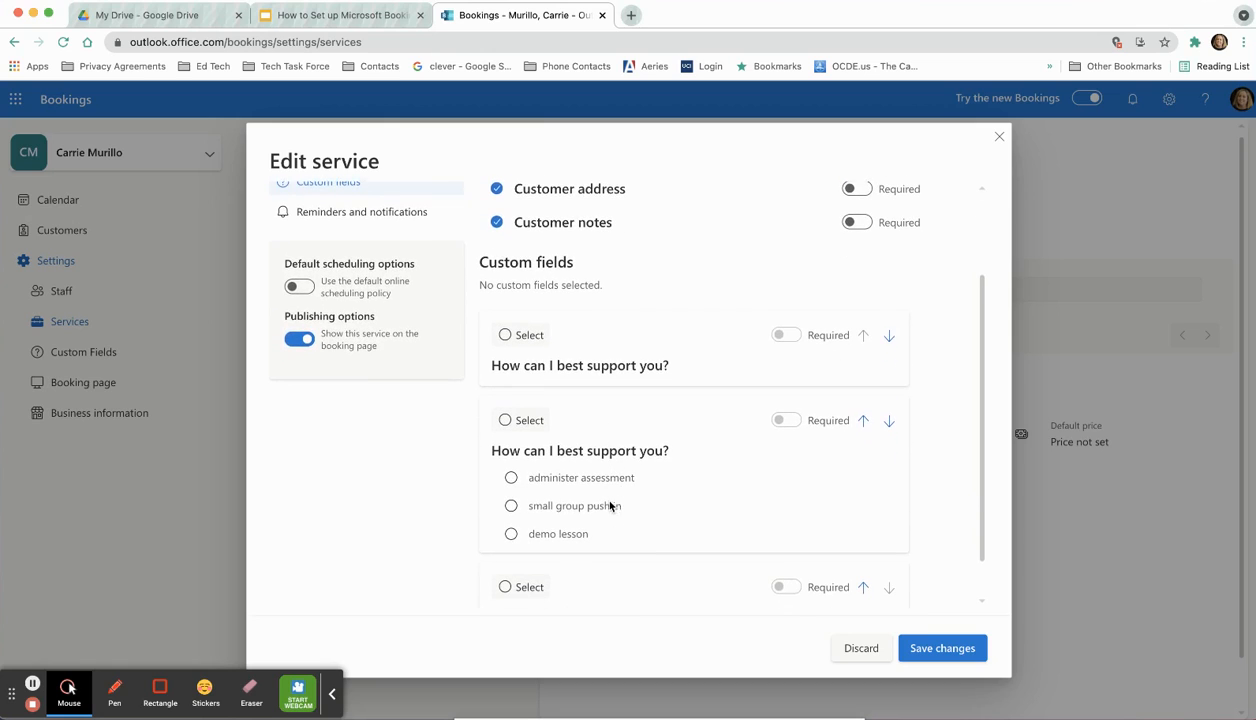
left_click(506, 337)
left_click(783, 336)
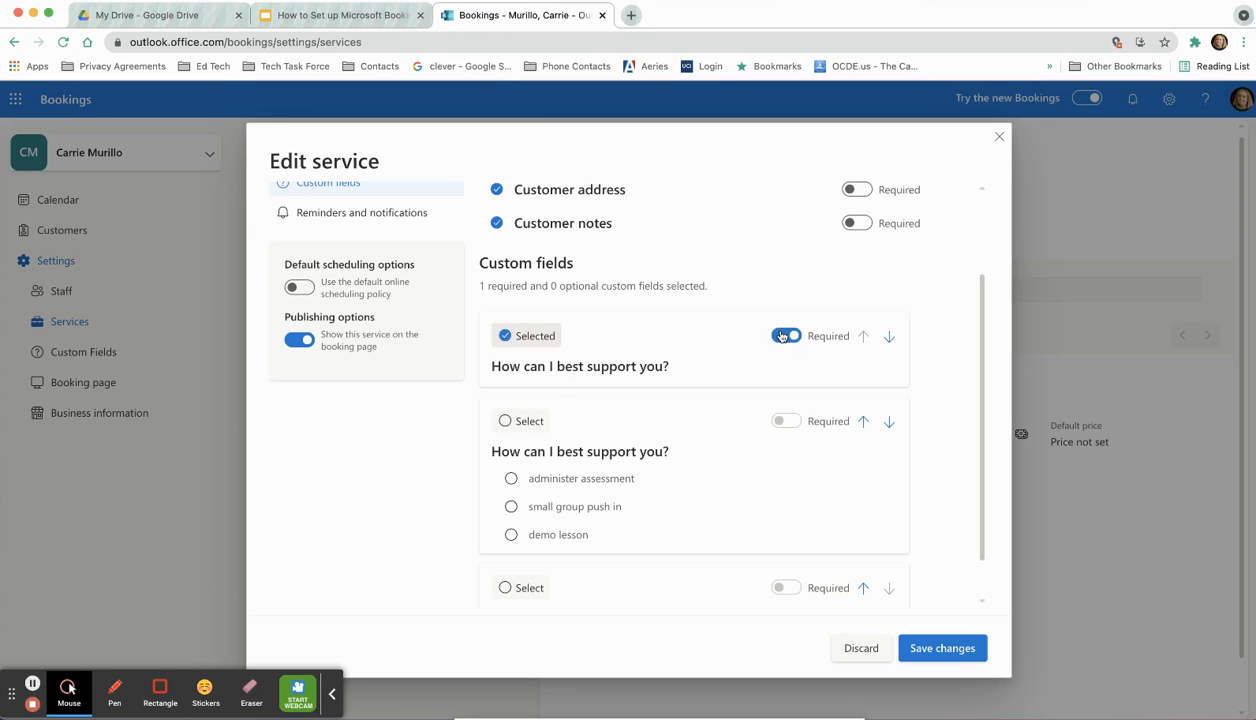
- Include "Where would you like to meet?" as a required question, move it to first place in the custom fields, and save the service
scroll(689, 374, "down", 1)
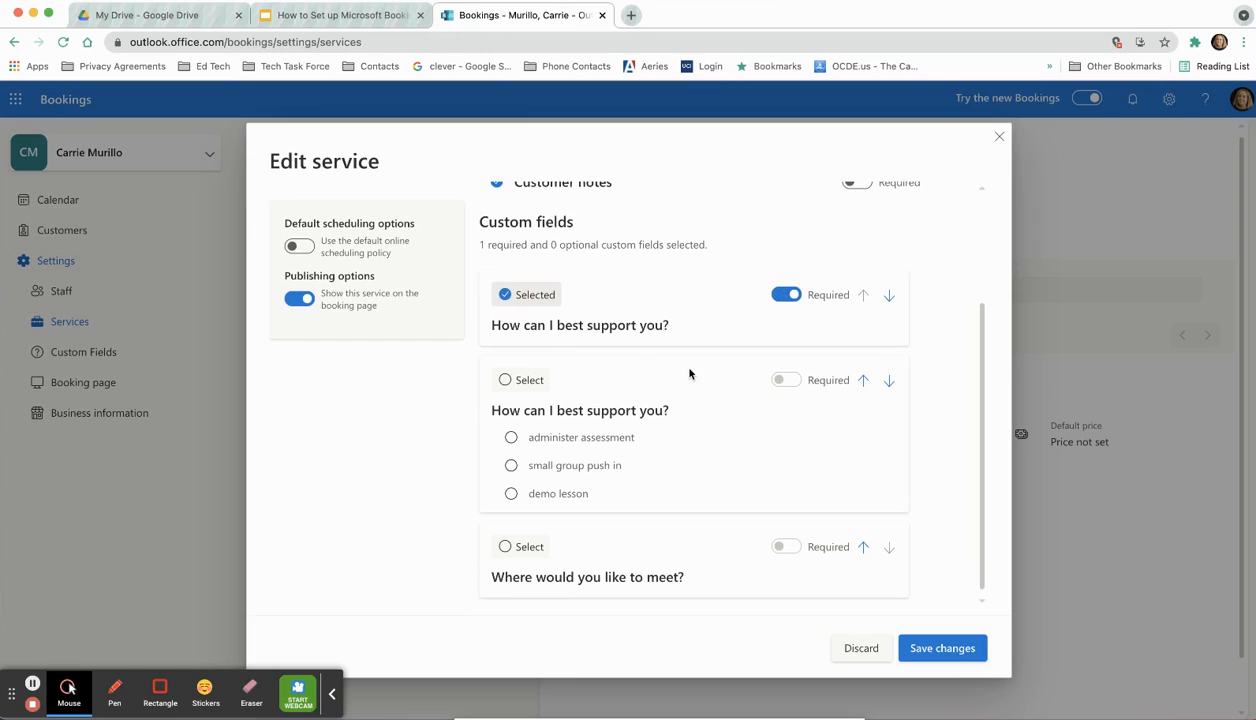
left_click(506, 548)
left_click(783, 547)
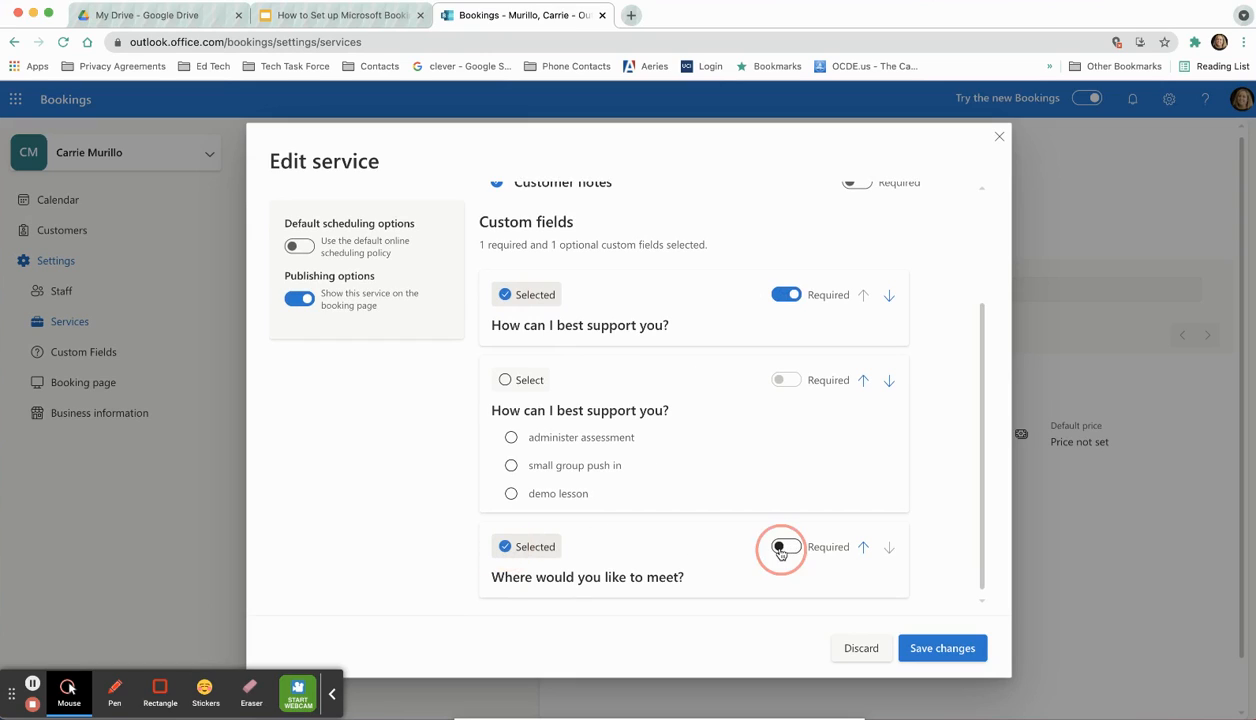
left_click(863, 548)
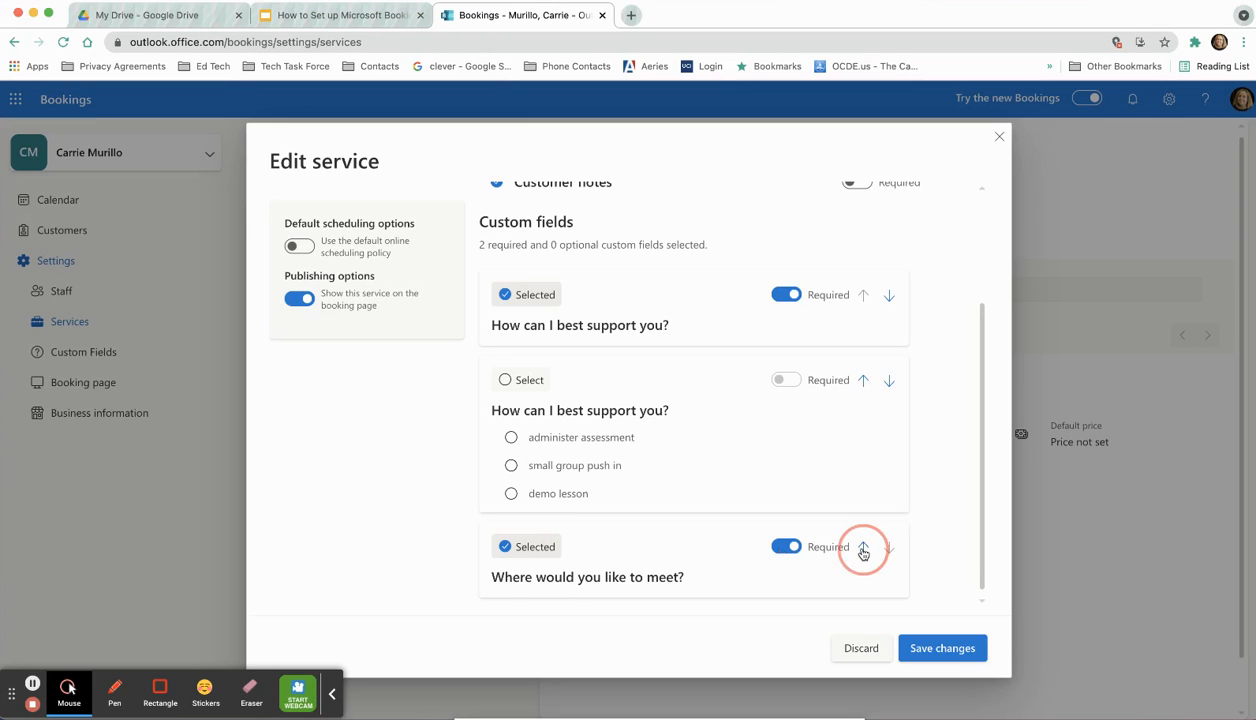
left_click(862, 381)
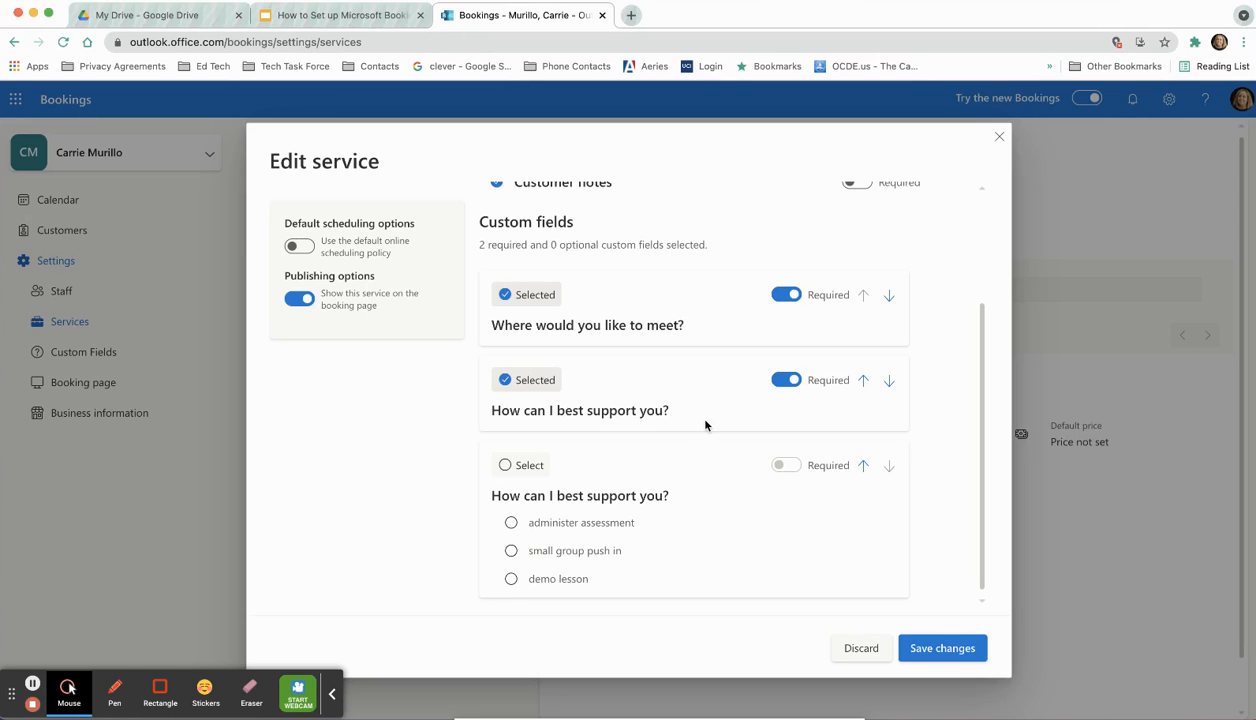
scroll(705, 425, "up", 3)
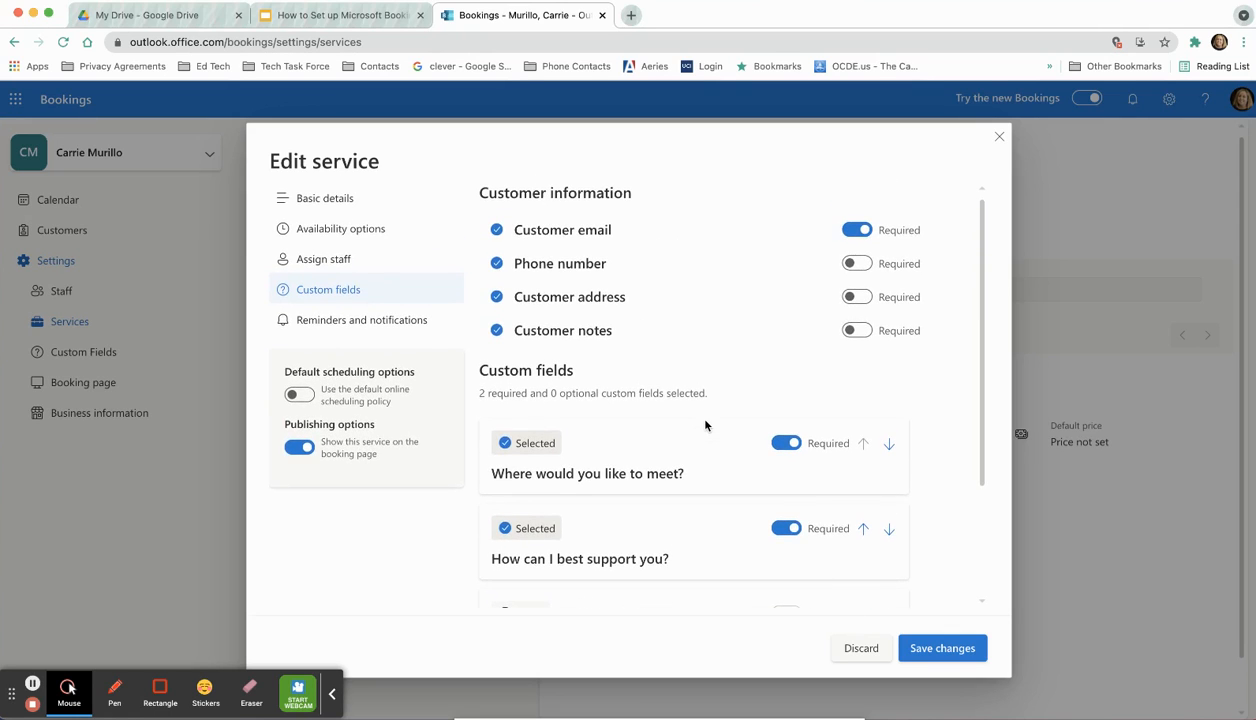
left_click(929, 651)
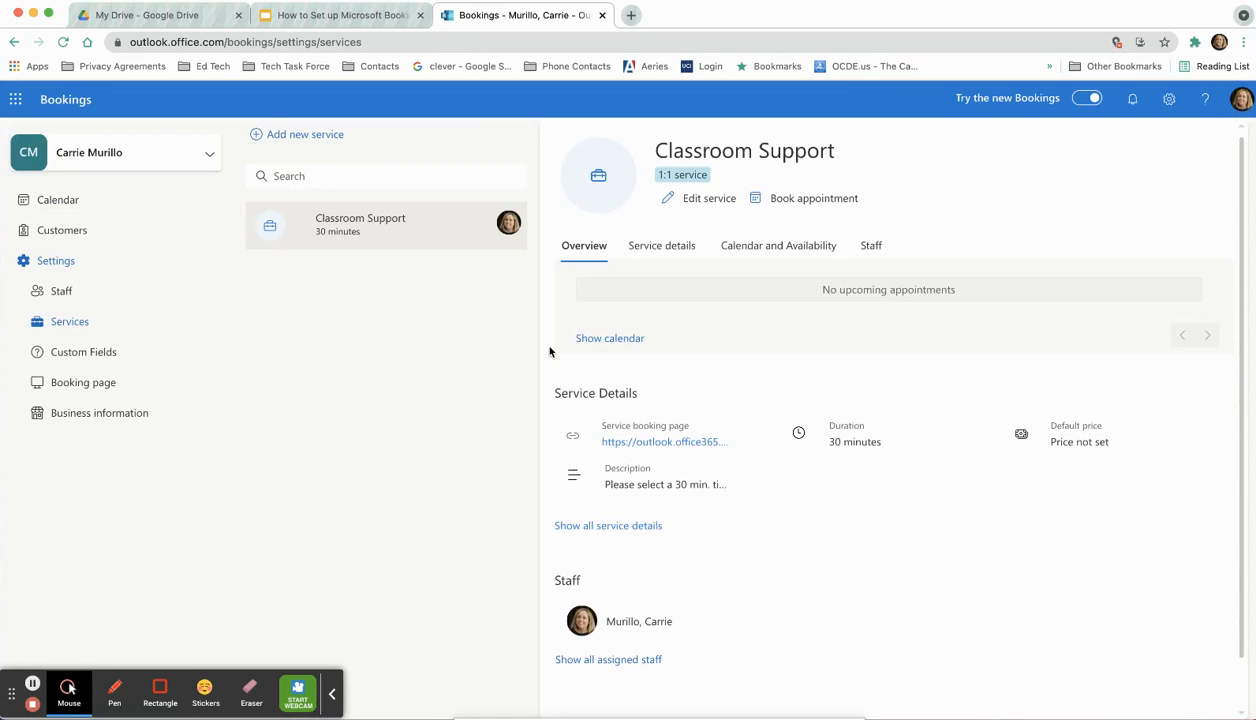
- Duplicate the Classroom Support service and change the copy's description to "Please select a 20 min. time slot."
mouse_move(393, 231)
mouse_move(339, 233)
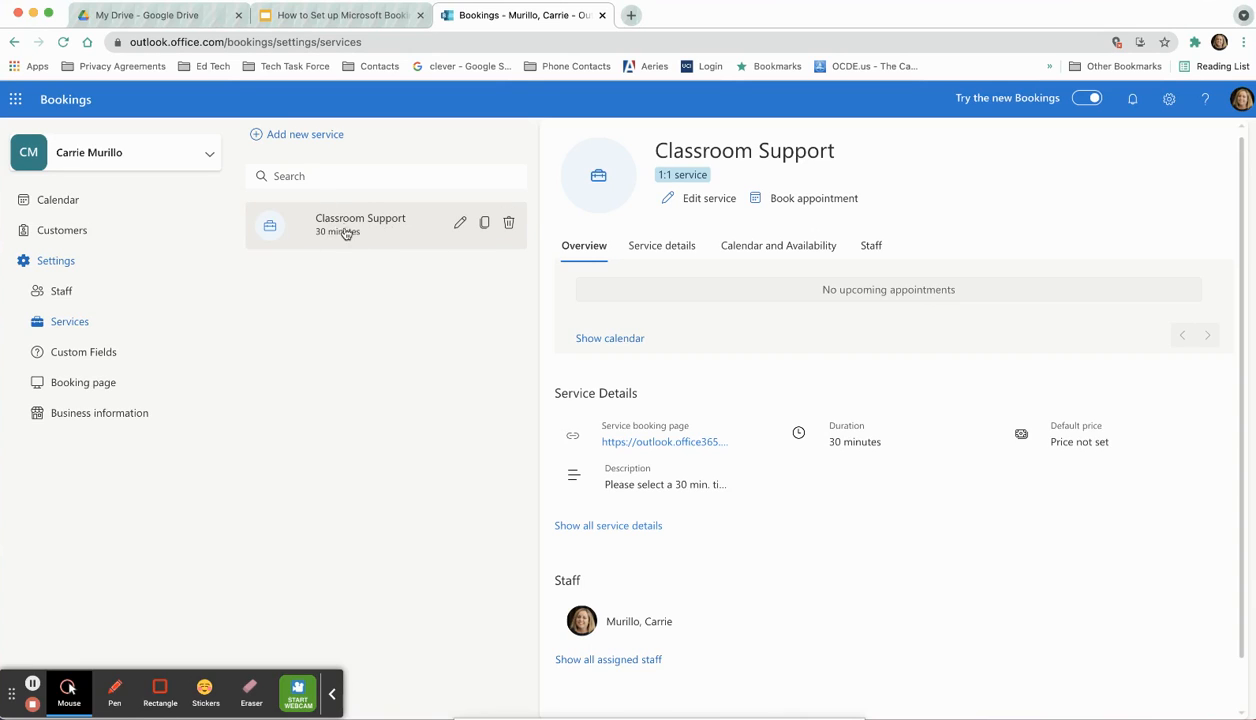
left_click(482, 224)
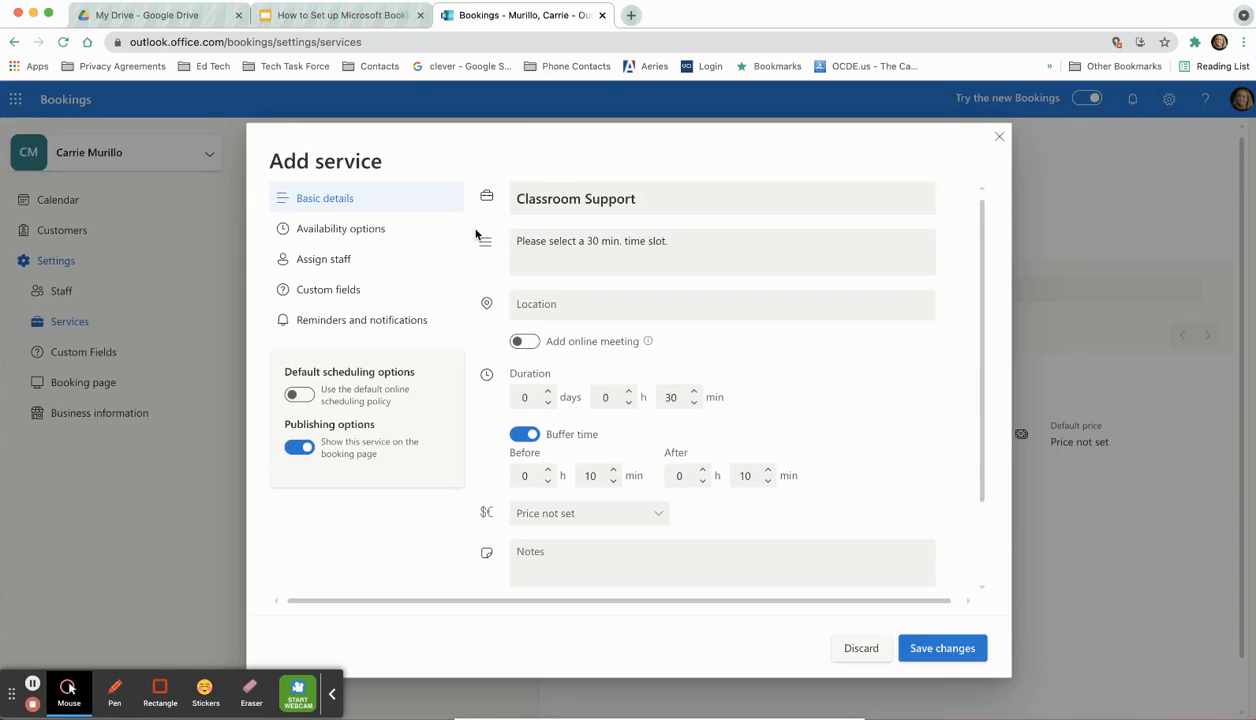
left_click(592, 241)
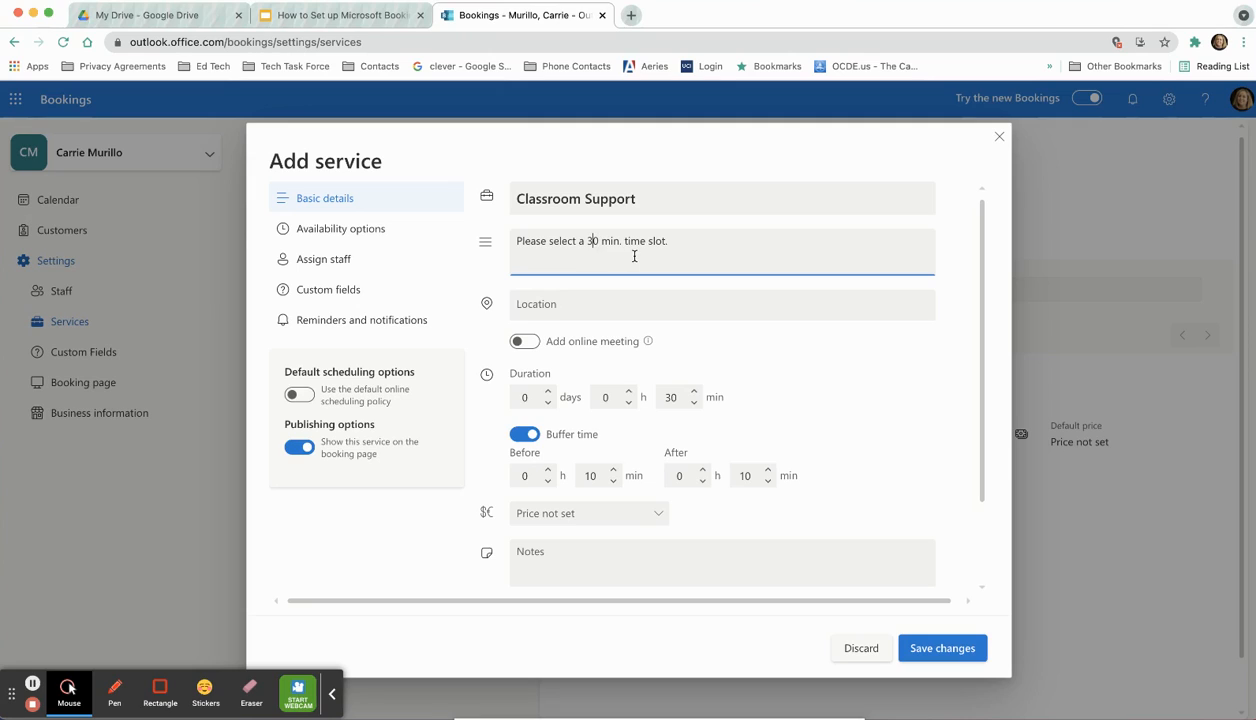
key("BackSpace")
type("2")
- Set the duplicated service's duration to 20 minutes and save it as a new service
left_click(694, 404)
left_click(694, 404)
left_click(694, 404)
left_click(694, 404)
left_click(694, 404)
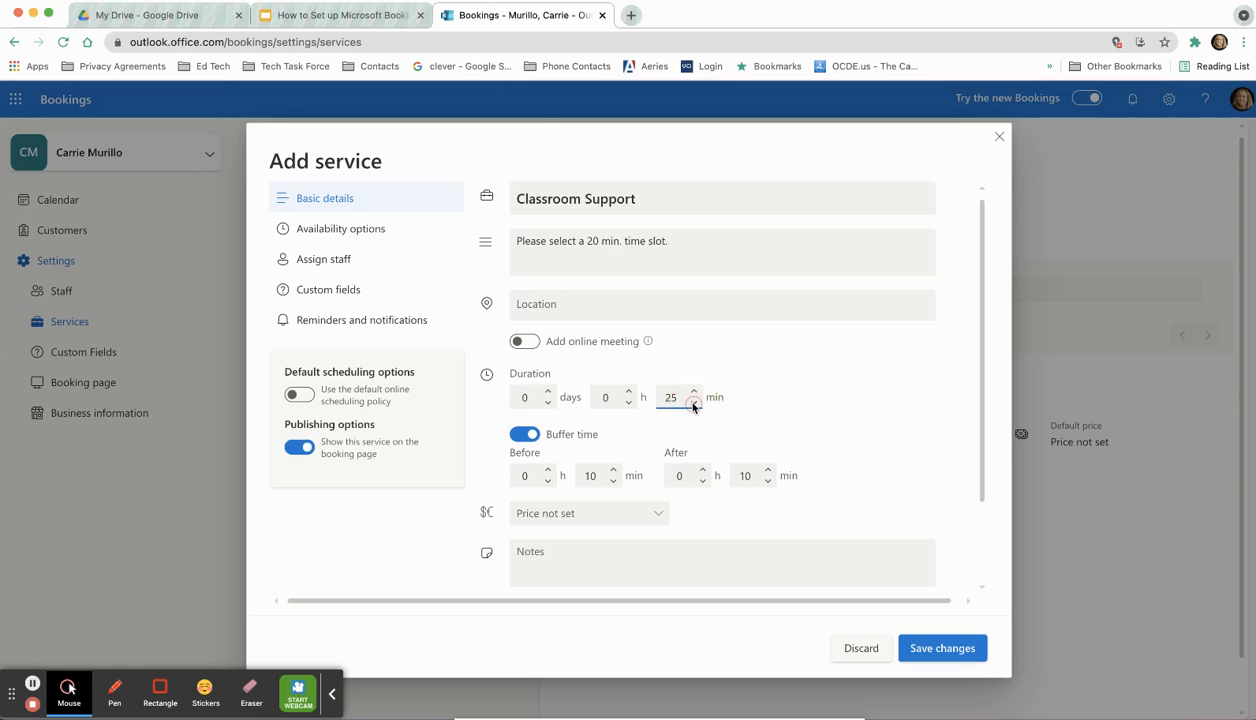
left_click(694, 404)
left_click(694, 404)
left_click(694, 404)
scroll(636, 508, "down", 2)
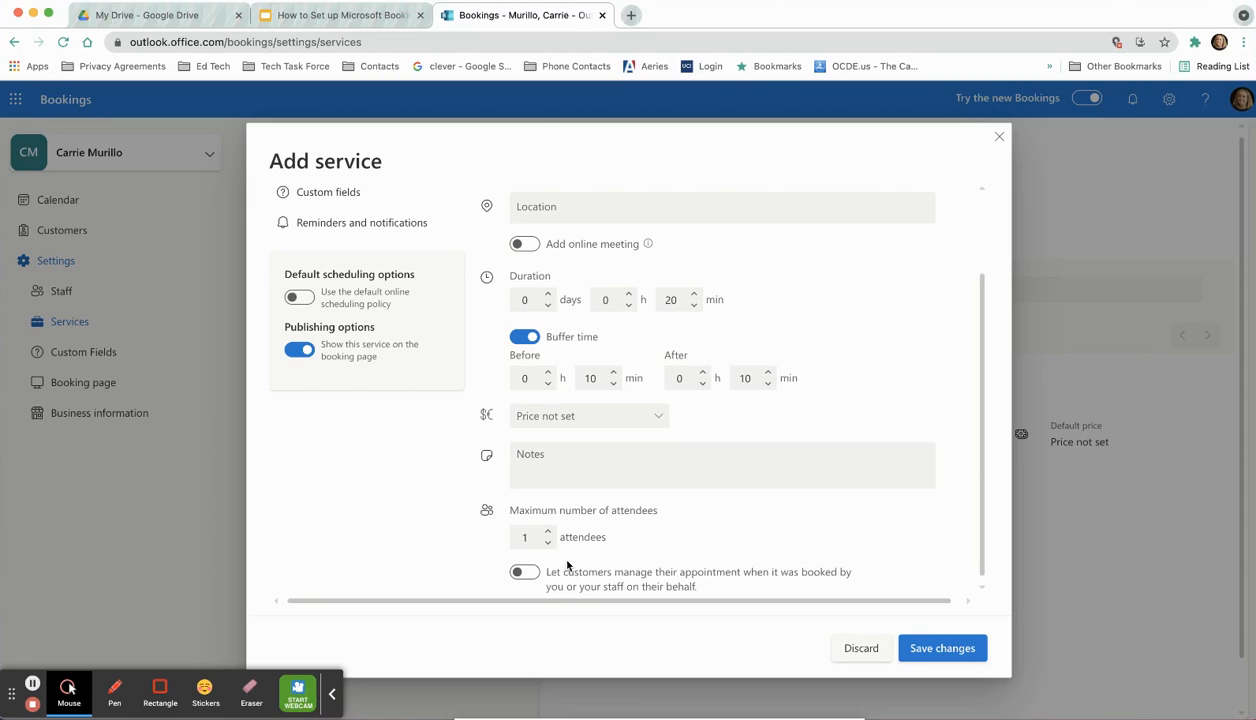
left_click(909, 642)
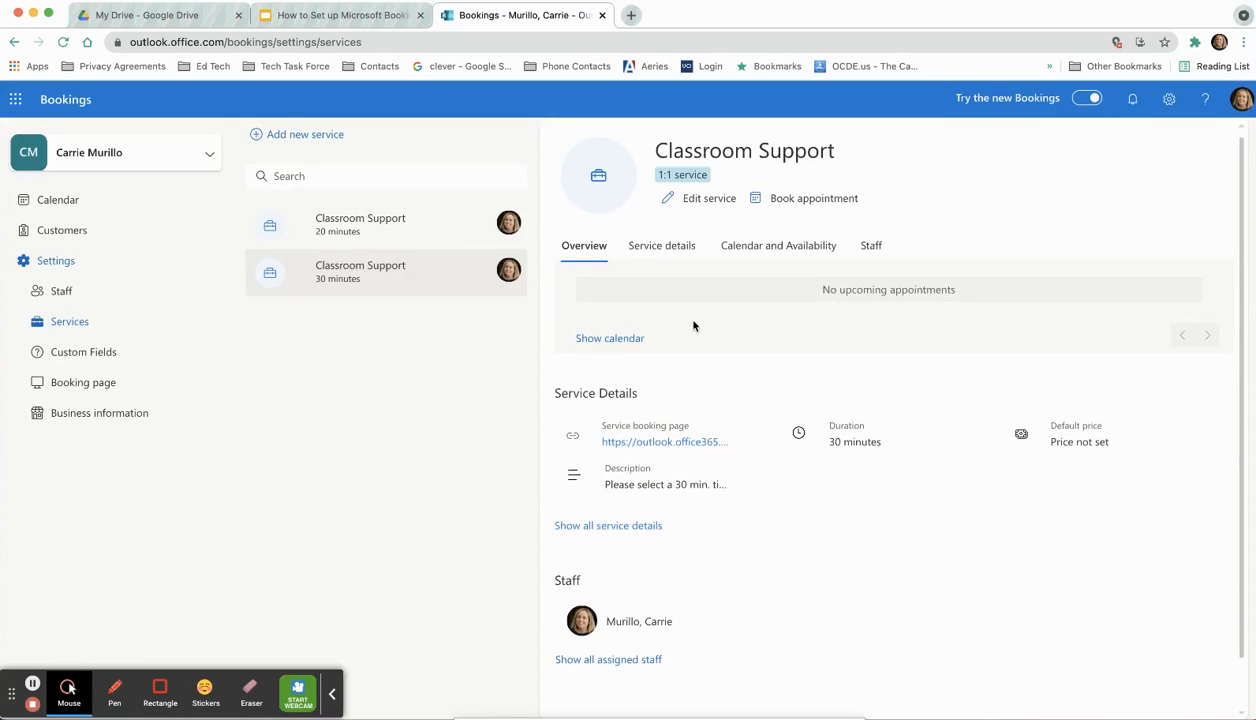
- Reopen the 20-minute Classroom Support service for editing and review its availability options and assigned staff
left_click(461, 226)
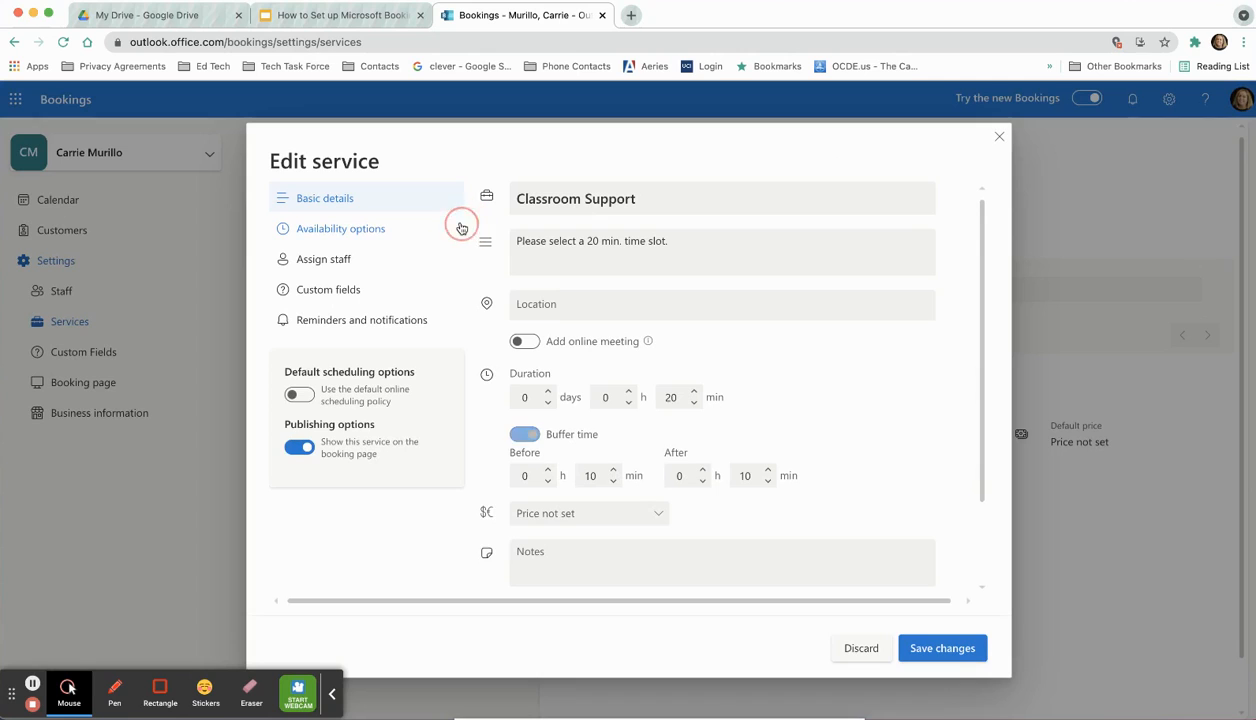
left_click(361, 230)
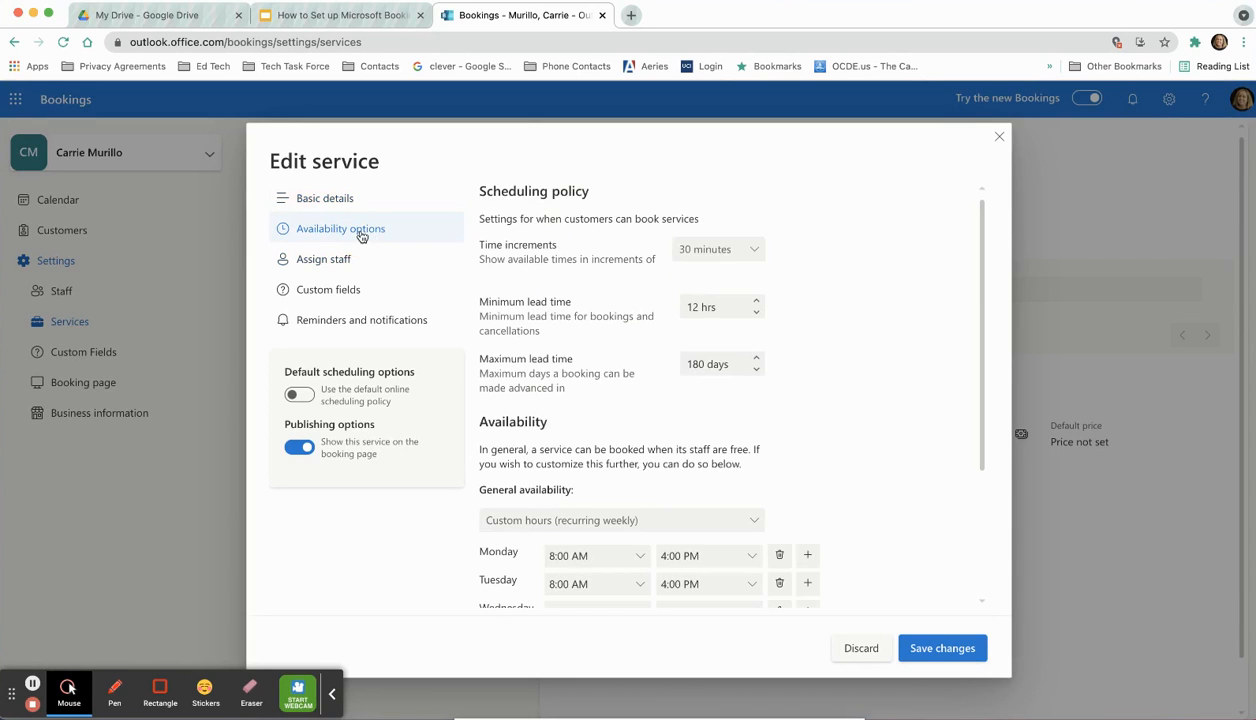
scroll(729, 423, "down", 3)
scroll(729, 423, "up", 2)
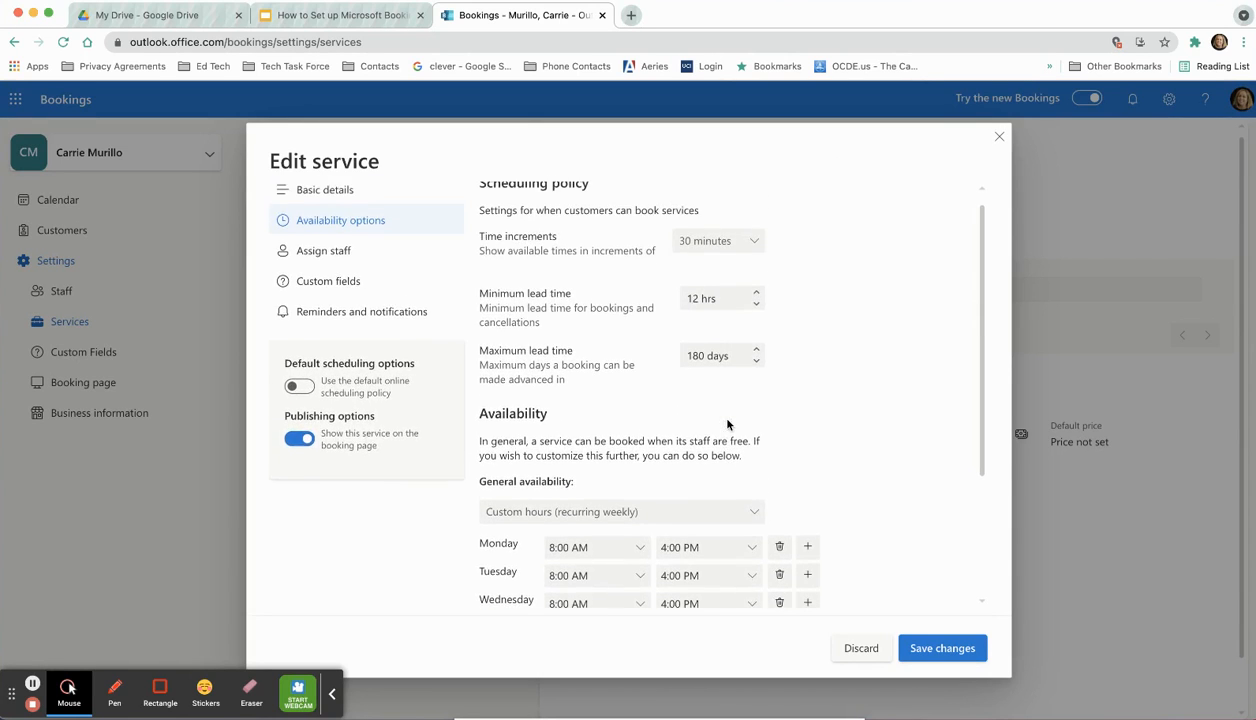
scroll(728, 424, "up", 2)
left_click(333, 260)
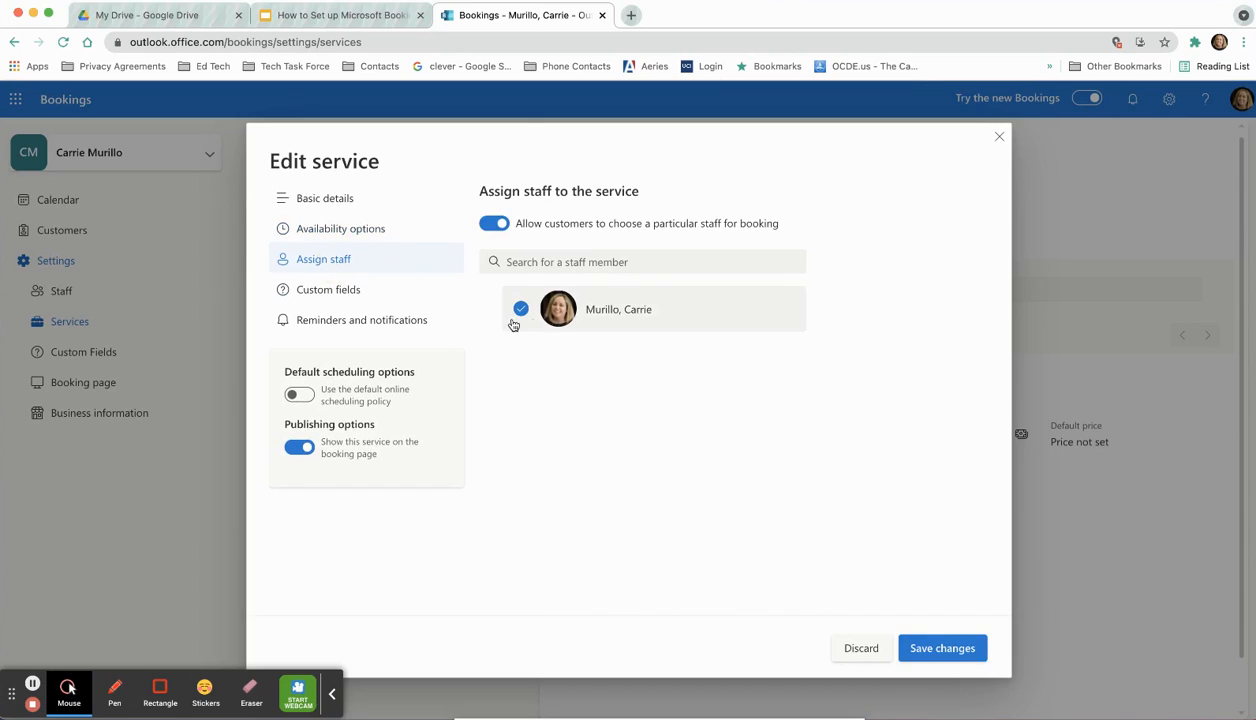
- Include the "How can I best support you?" dropdown question in the 20-minute service's custom fields
left_click(334, 290)
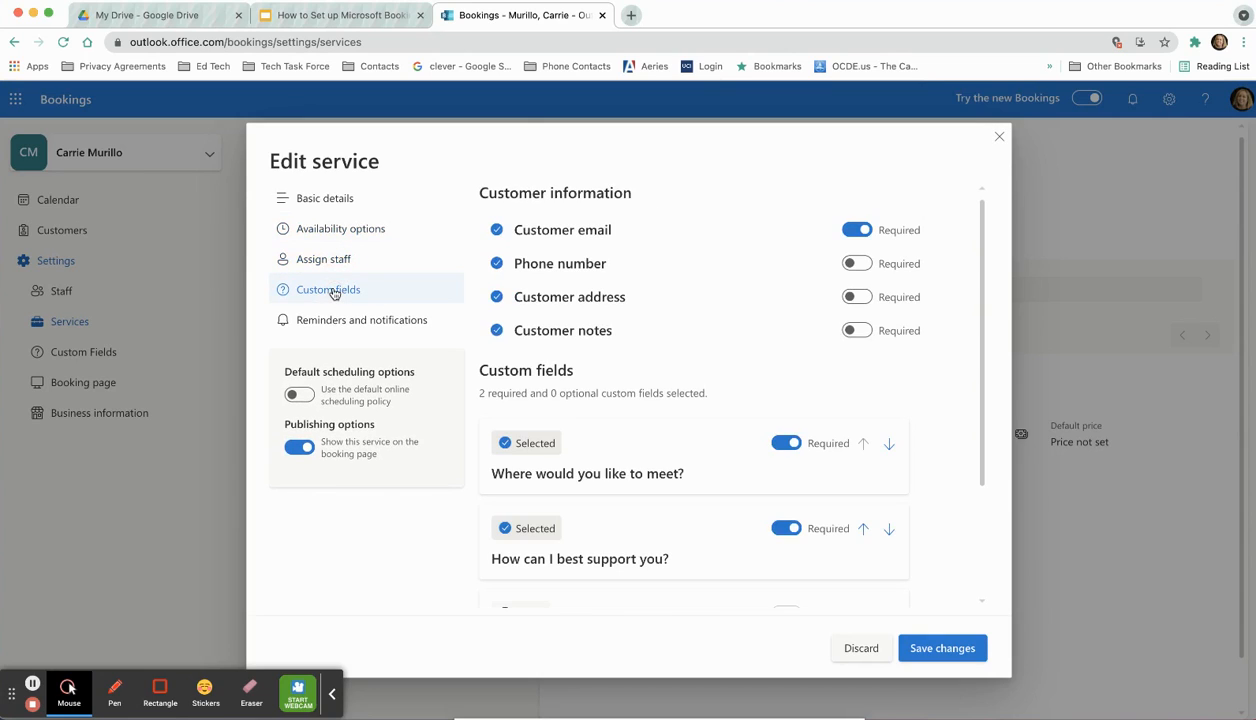
scroll(617, 475, "down", 3)
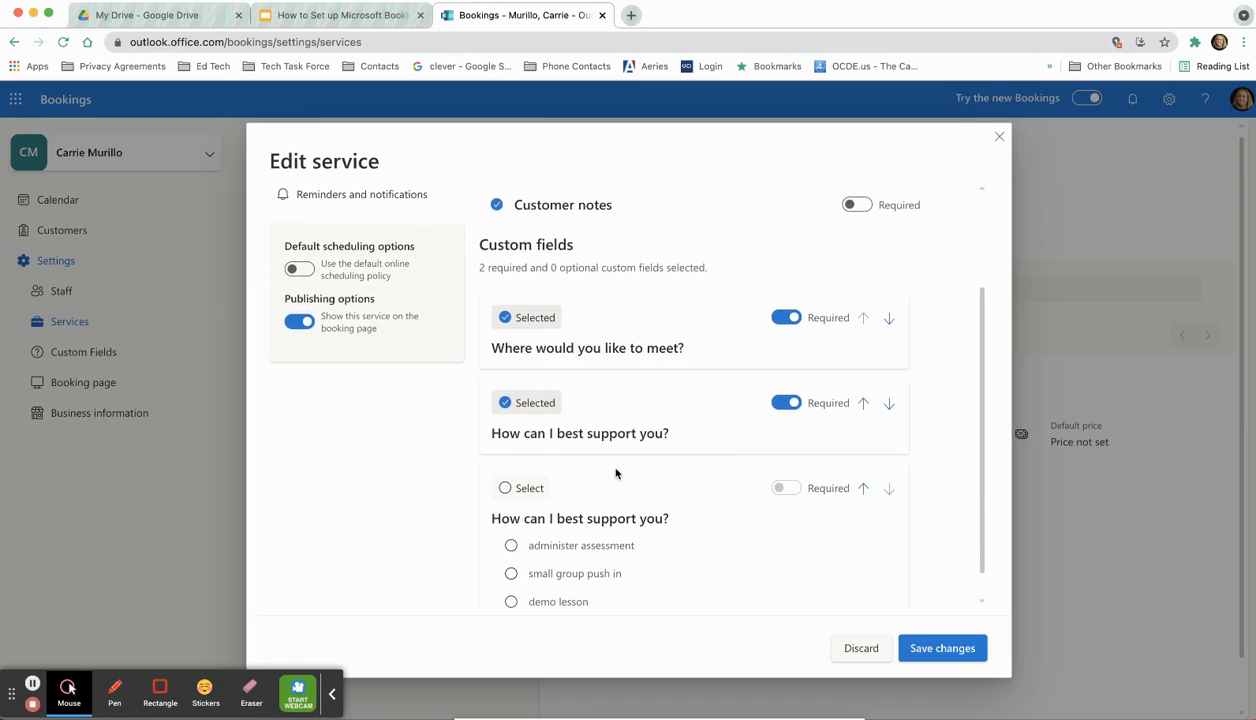
scroll(617, 472, "up", 2)
scroll(617, 470, "down", 3)
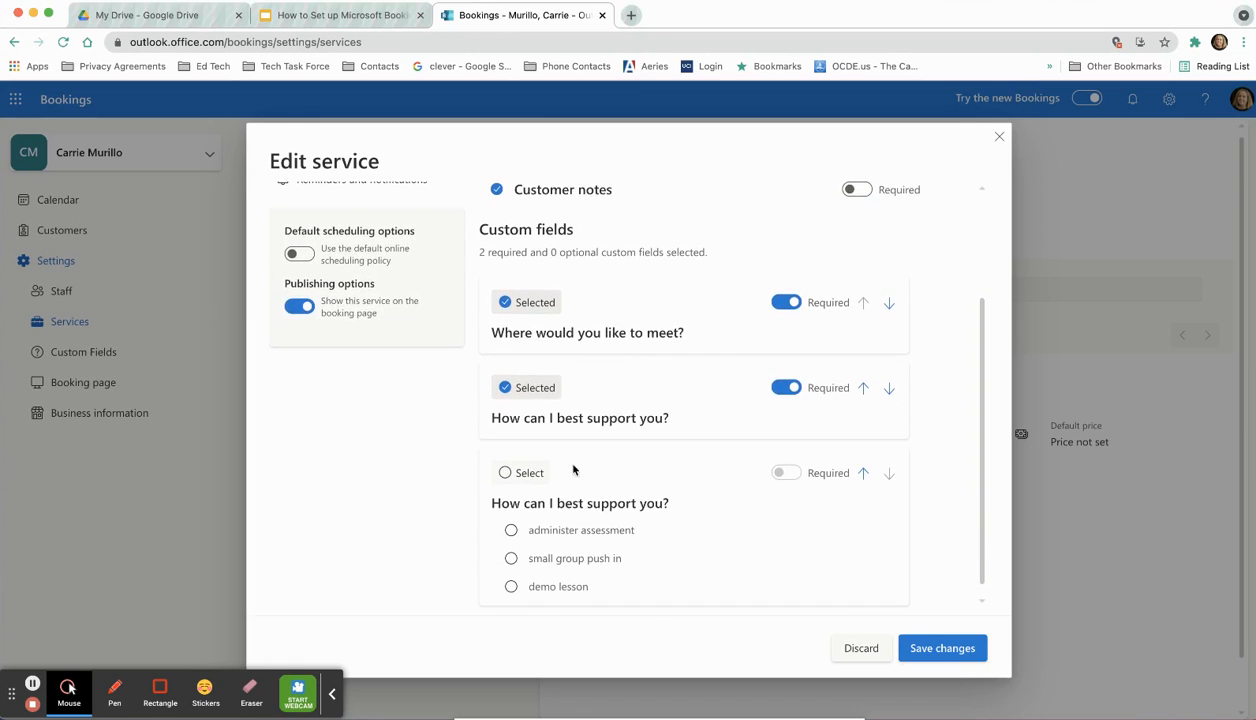
left_click(505, 475)
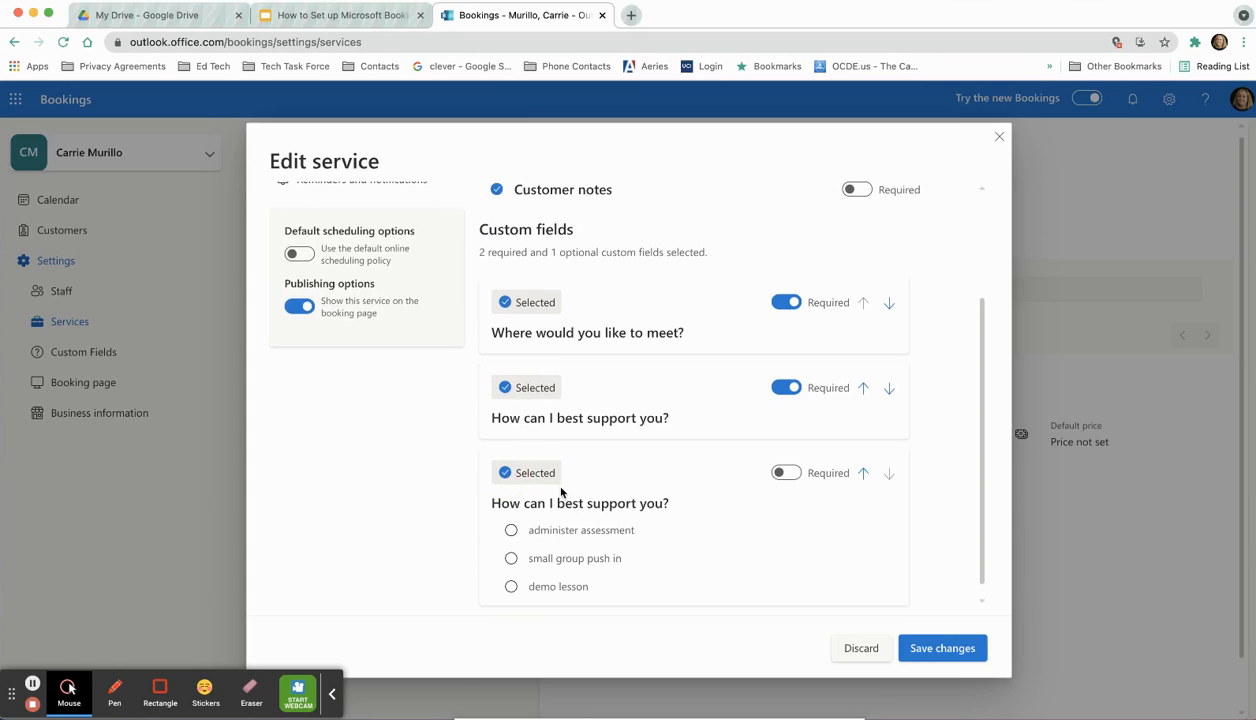
- Exclude the "How can I best support you?" question without answer choices from the 20-minute service's custom fields and save the service
left_click(505, 387)
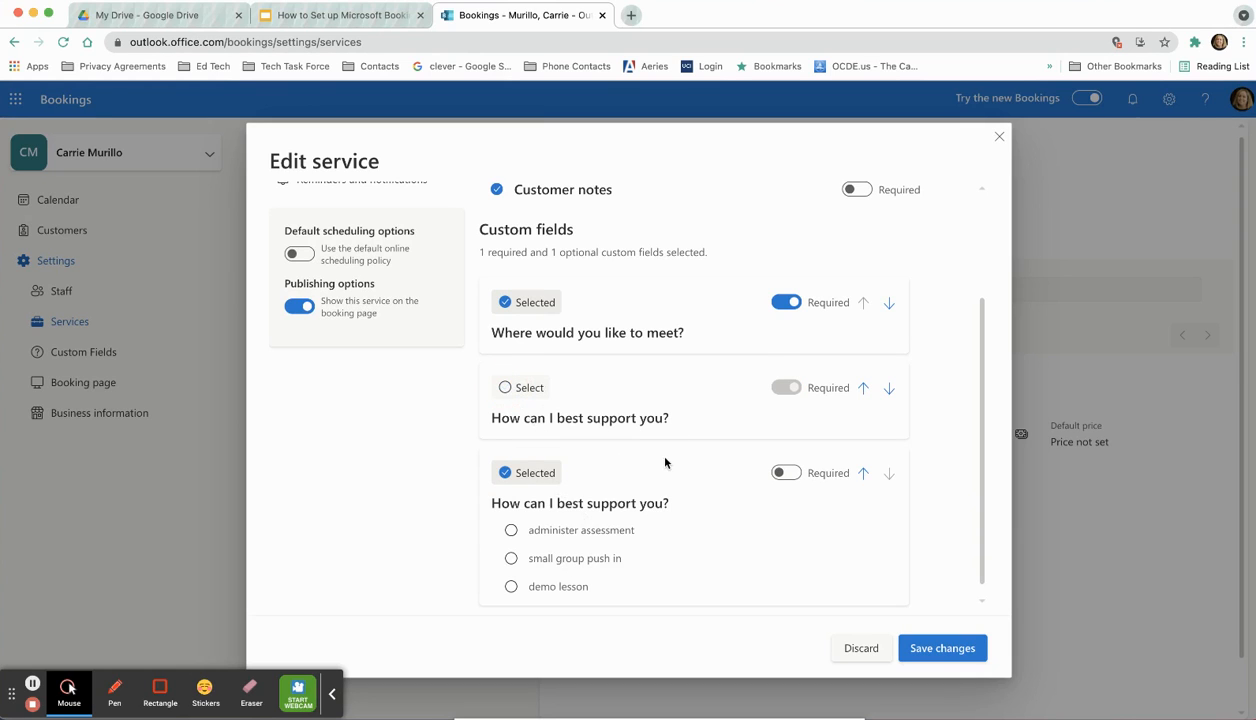
scroll(664, 459, "down", 1)
scroll(664, 459, "up", 3)
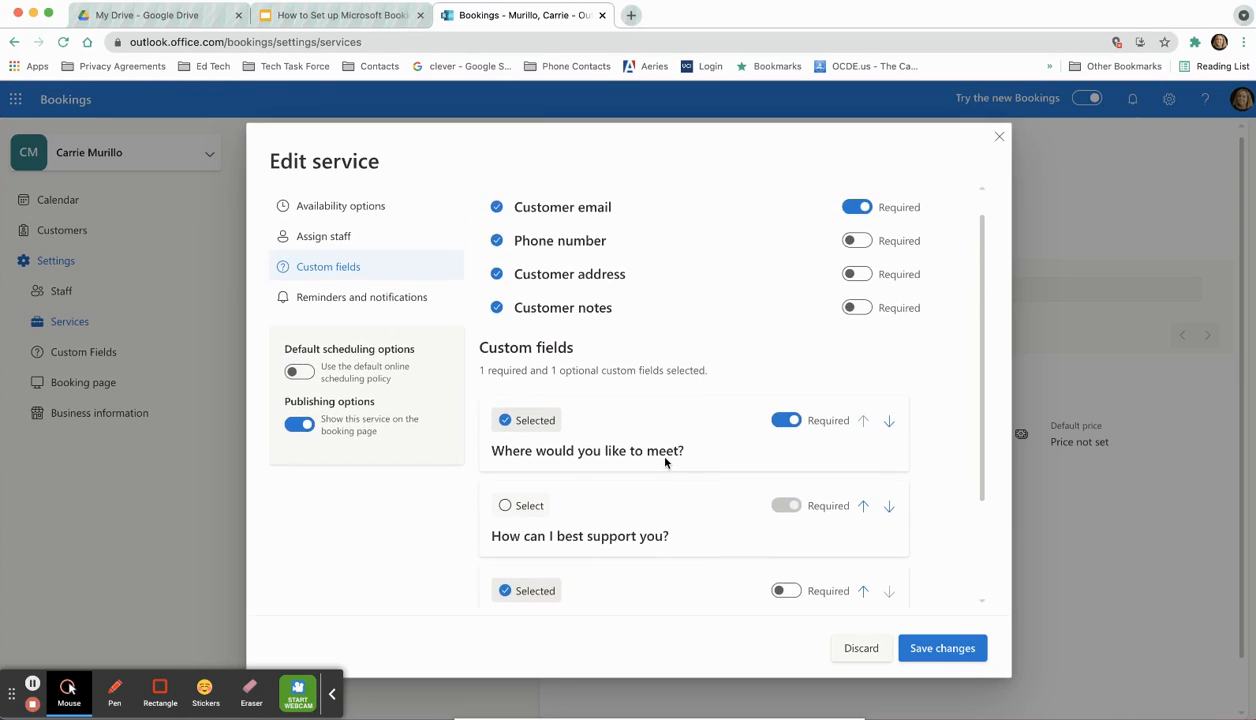
left_click(902, 648)
- Review the 20-minute Classroom Support service's reminders and notifications and save the service
mouse_move(440, 235)
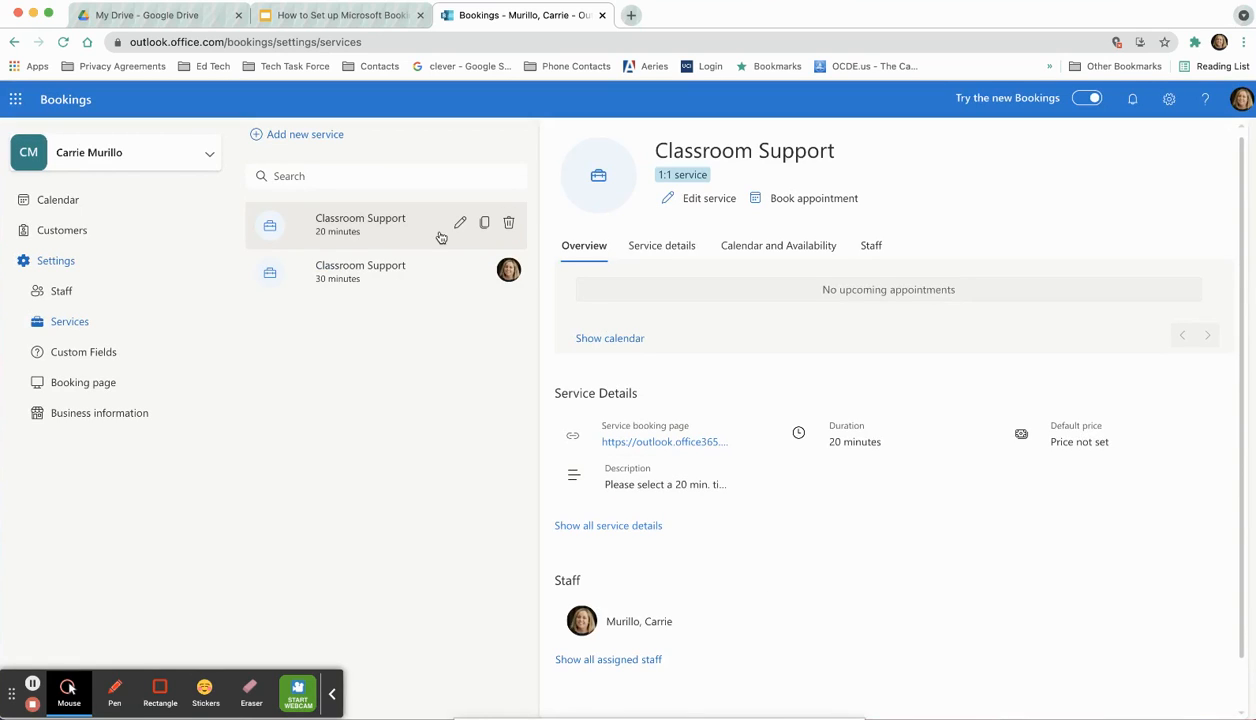
left_click(462, 224)
left_click(363, 319)
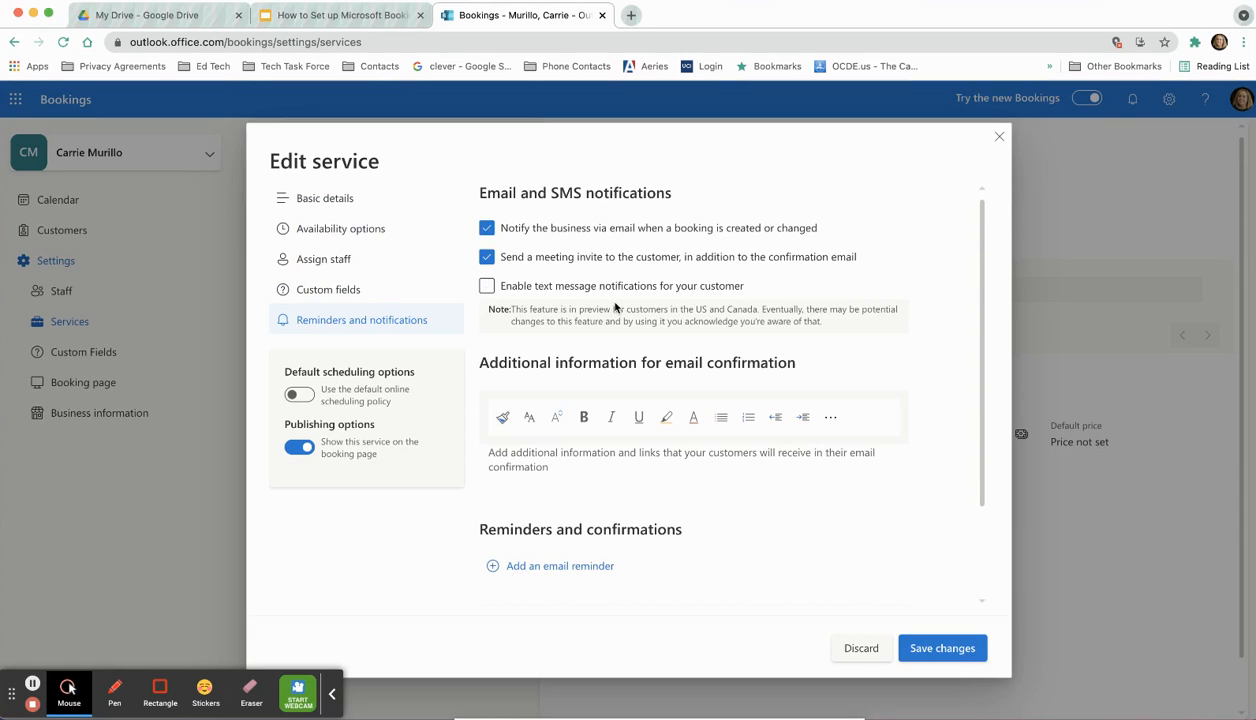
left_click(910, 640)
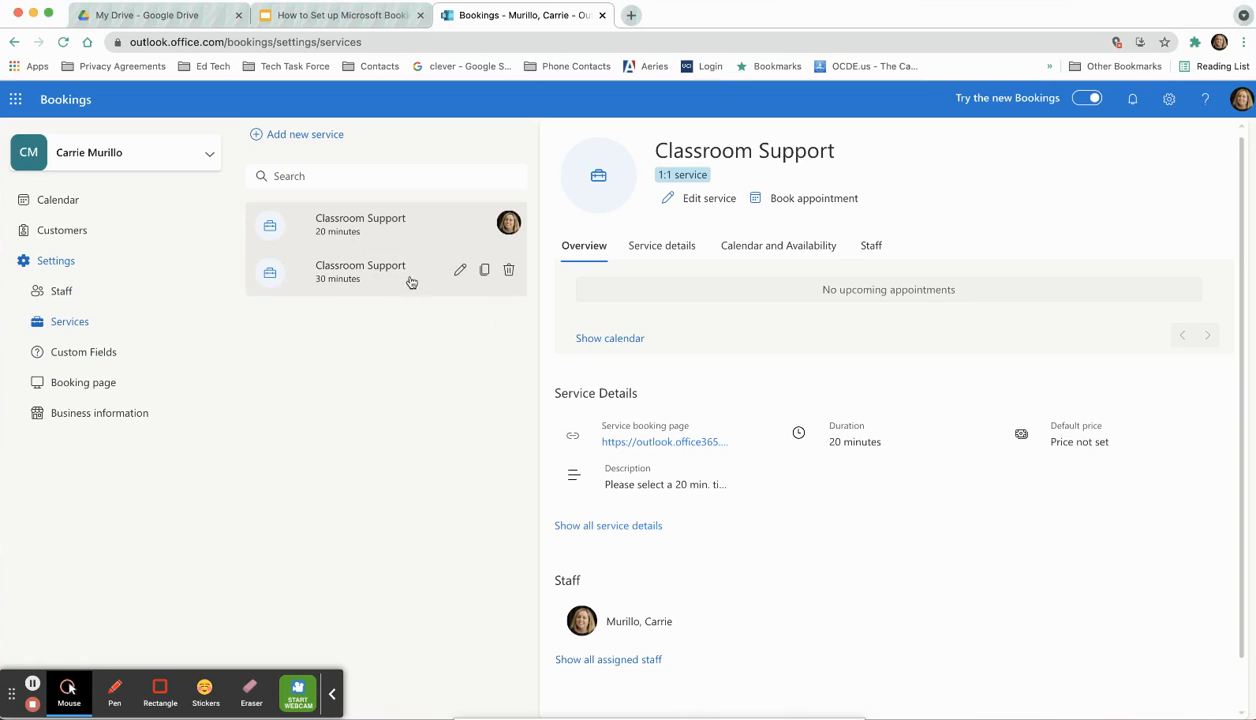
- Duplicate the 30-minute Classroom Support service and enable the online meeting option on the copy
left_click(484, 270)
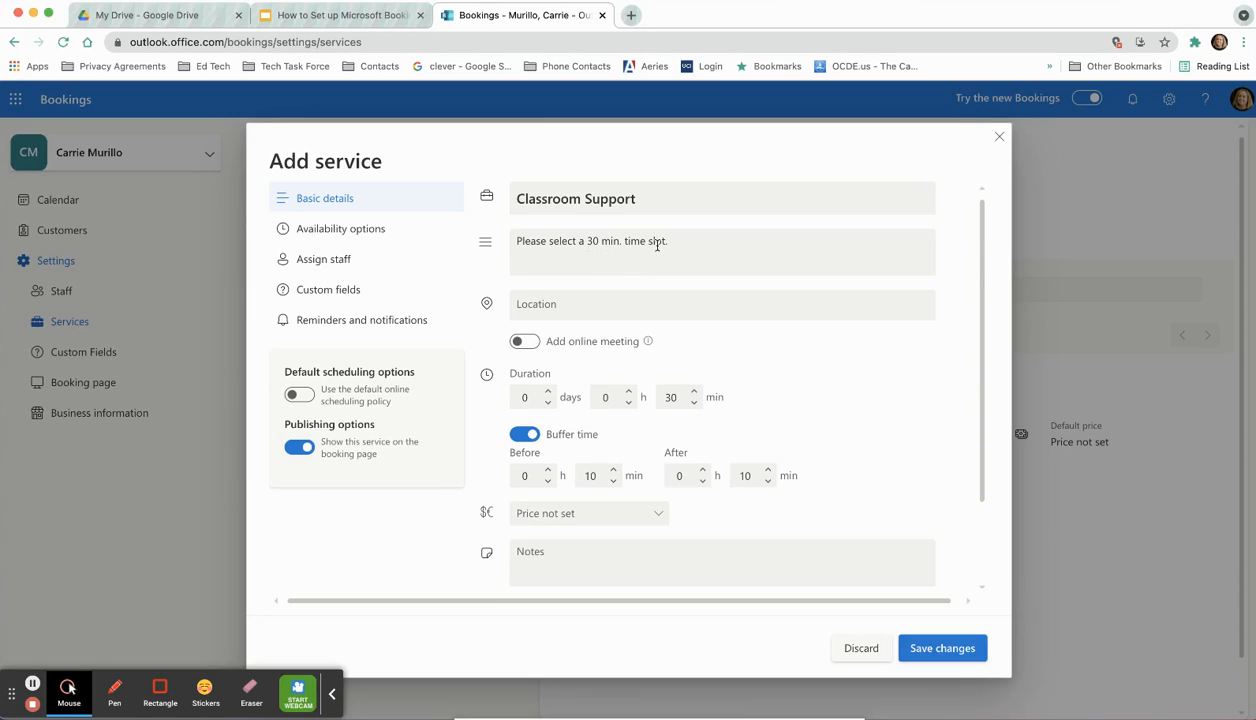
left_click(526, 342)
left_click(648, 343)
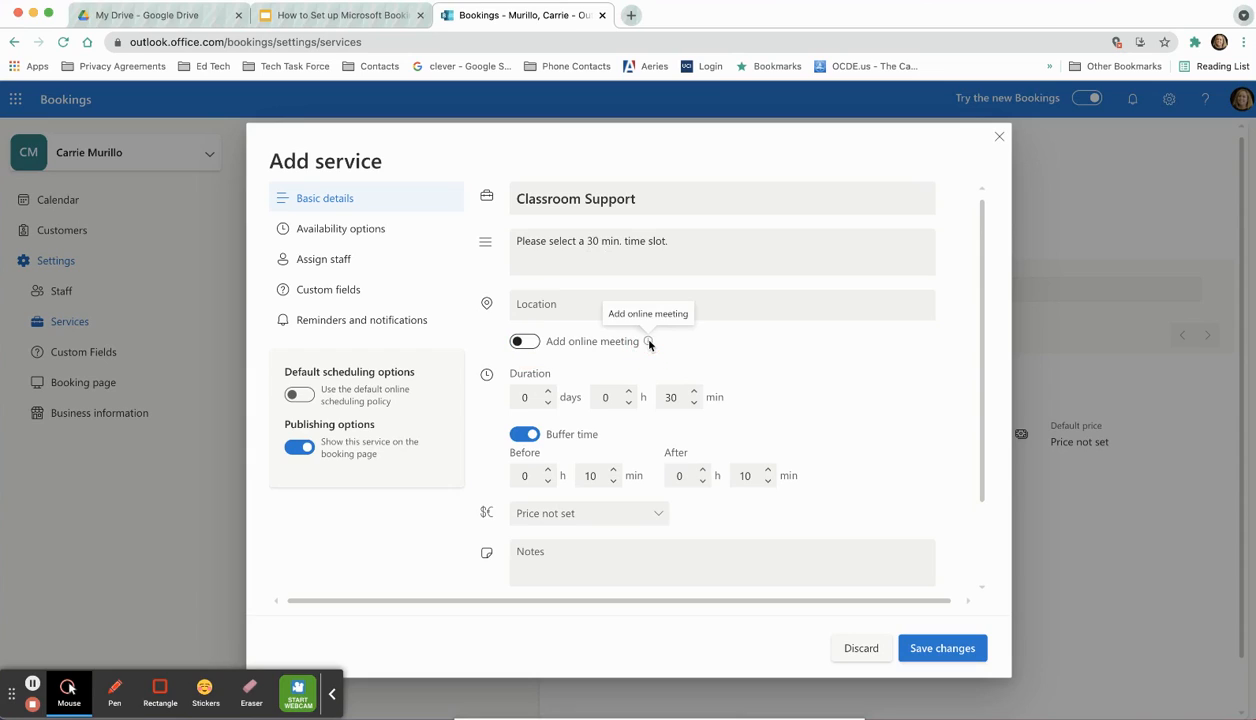
left_click(526, 342)
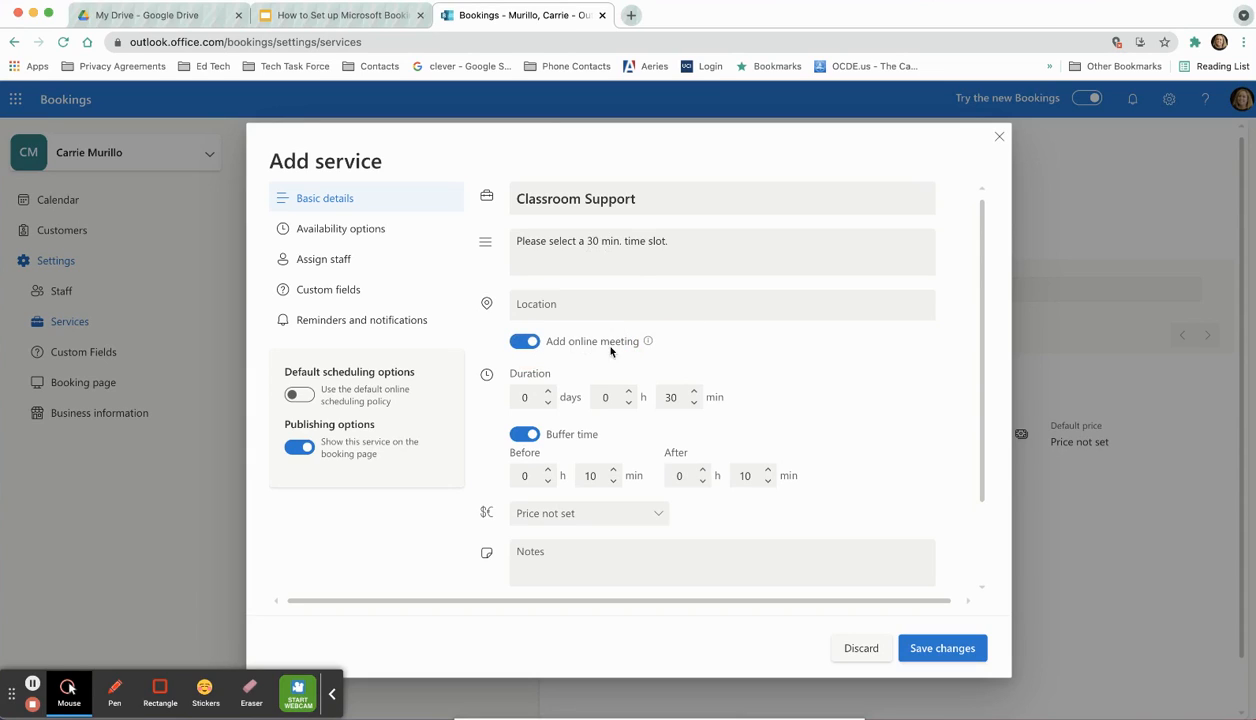
- Review the copy's suggested locations and remaining basic details, and save it as a new service
left_click(604, 306)
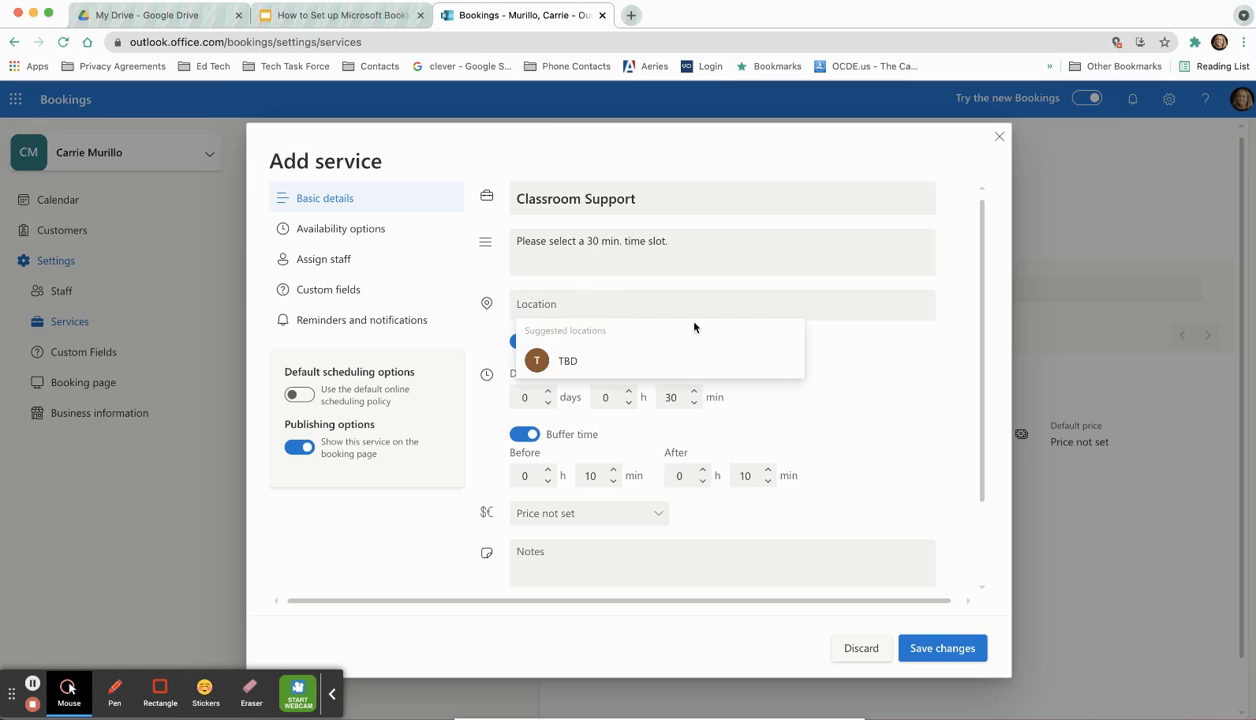
left_click(877, 359)
scroll(877, 359, "down", 2)
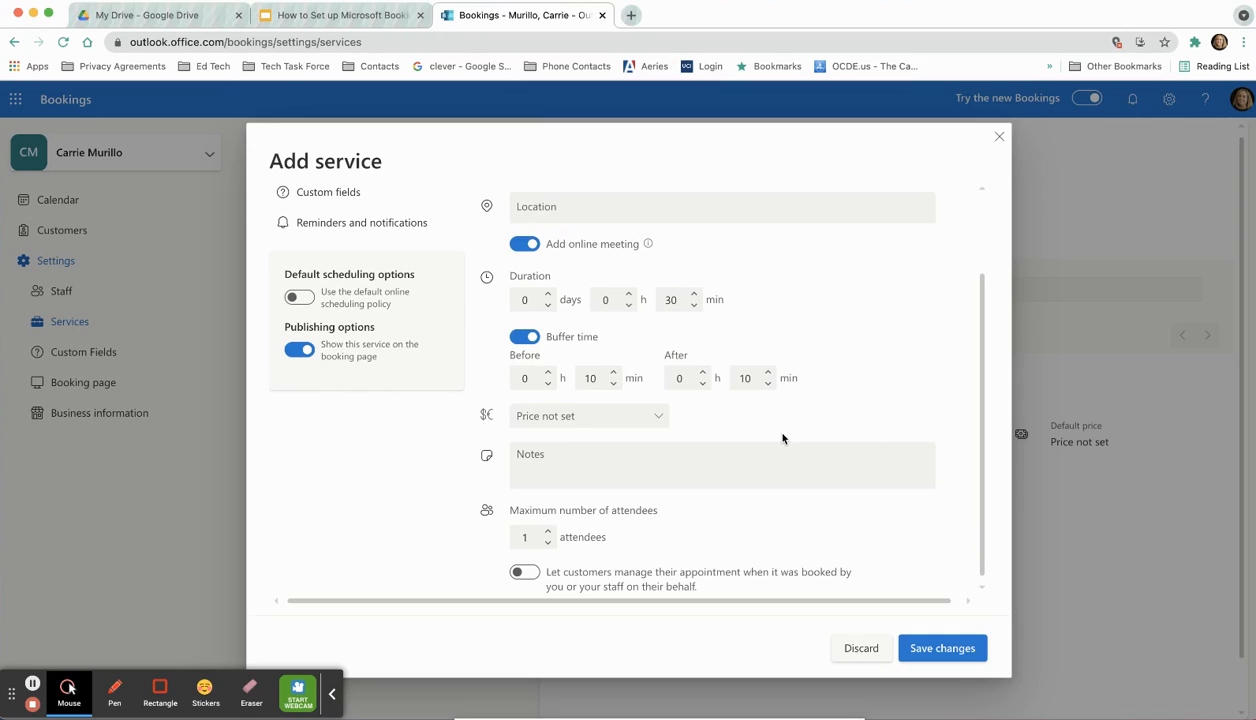
scroll(783, 438, "up", 2)
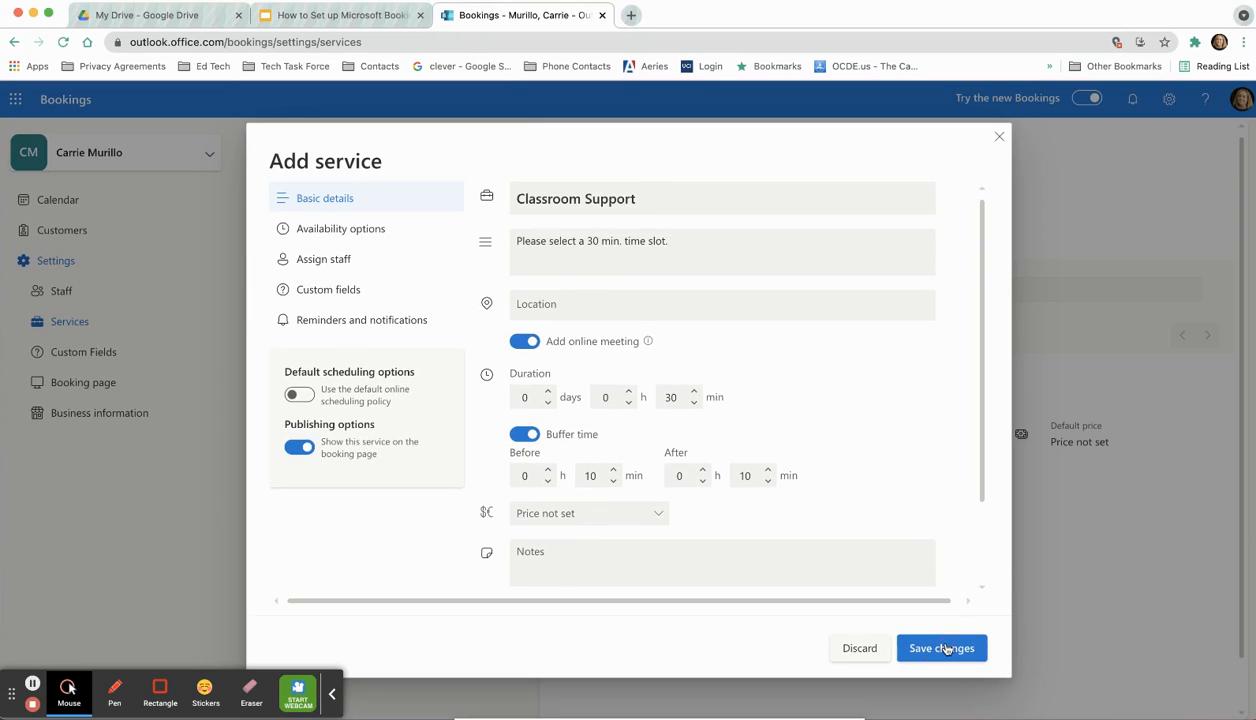
left_click(941, 648)
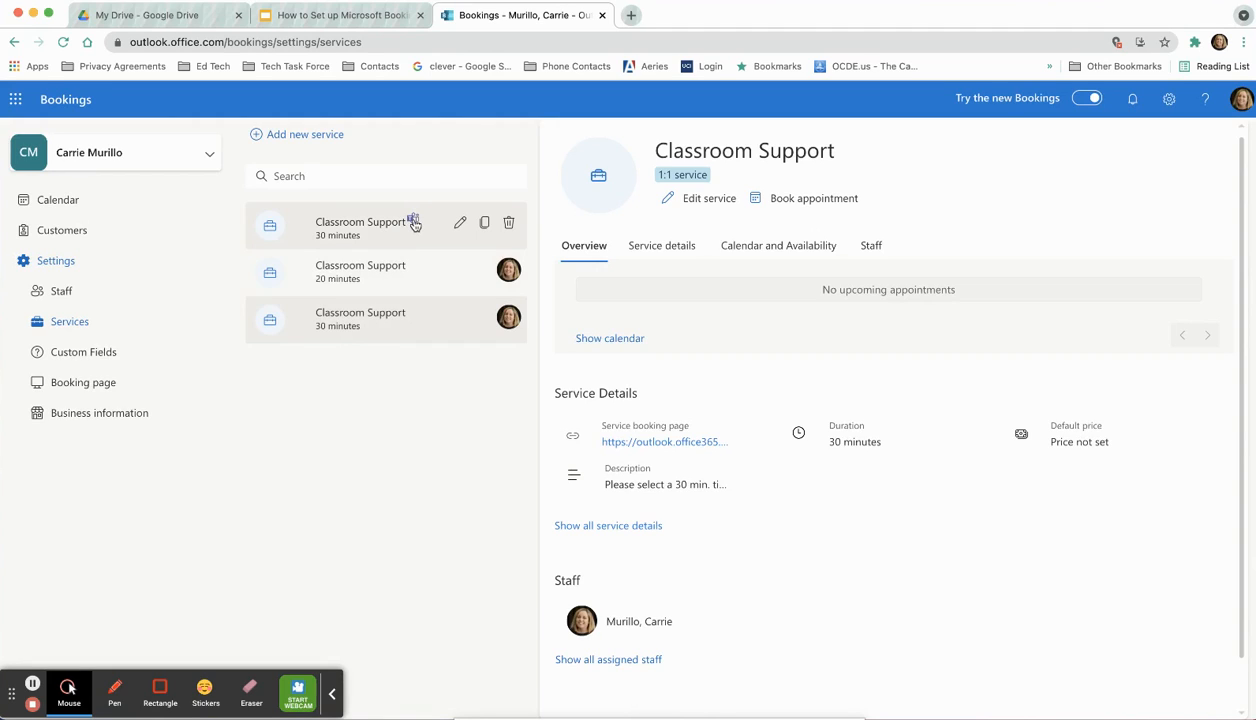
- Disable the online meeting option on the newly duplicated 30-minute Classroom Support service and save the change
left_click(459, 223)
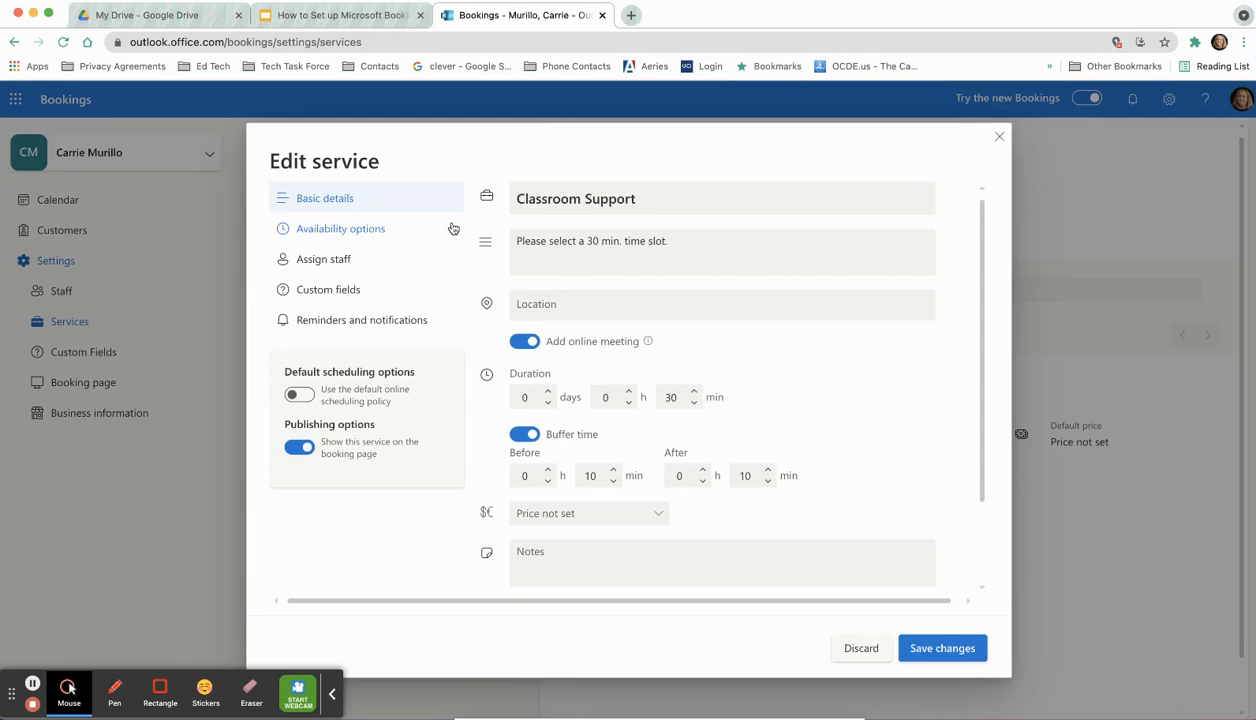
left_click(530, 343)
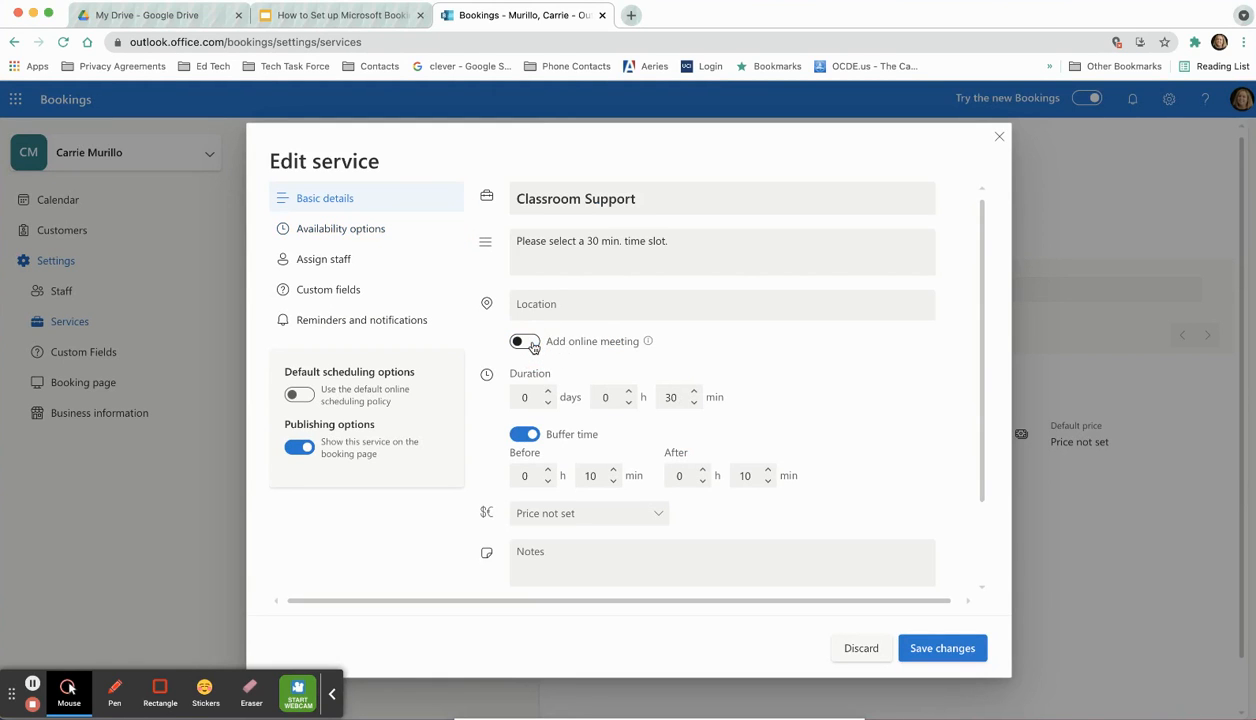
left_click(574, 560)
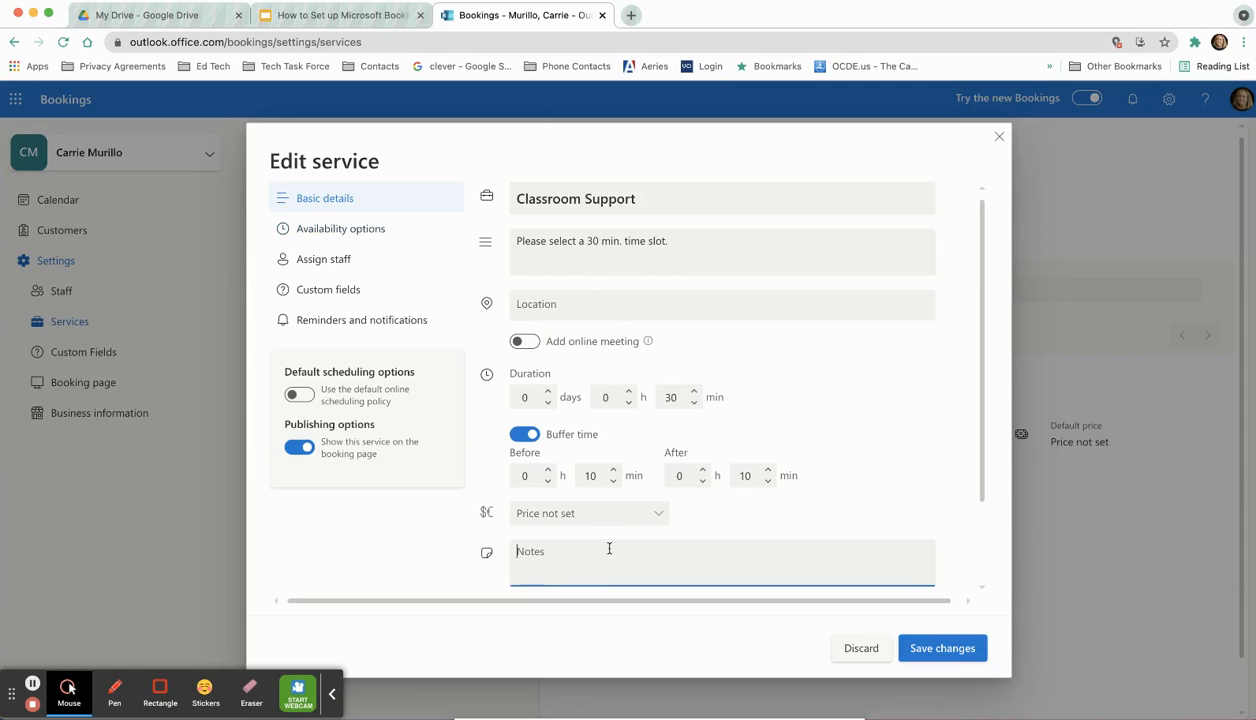
left_click(945, 647)
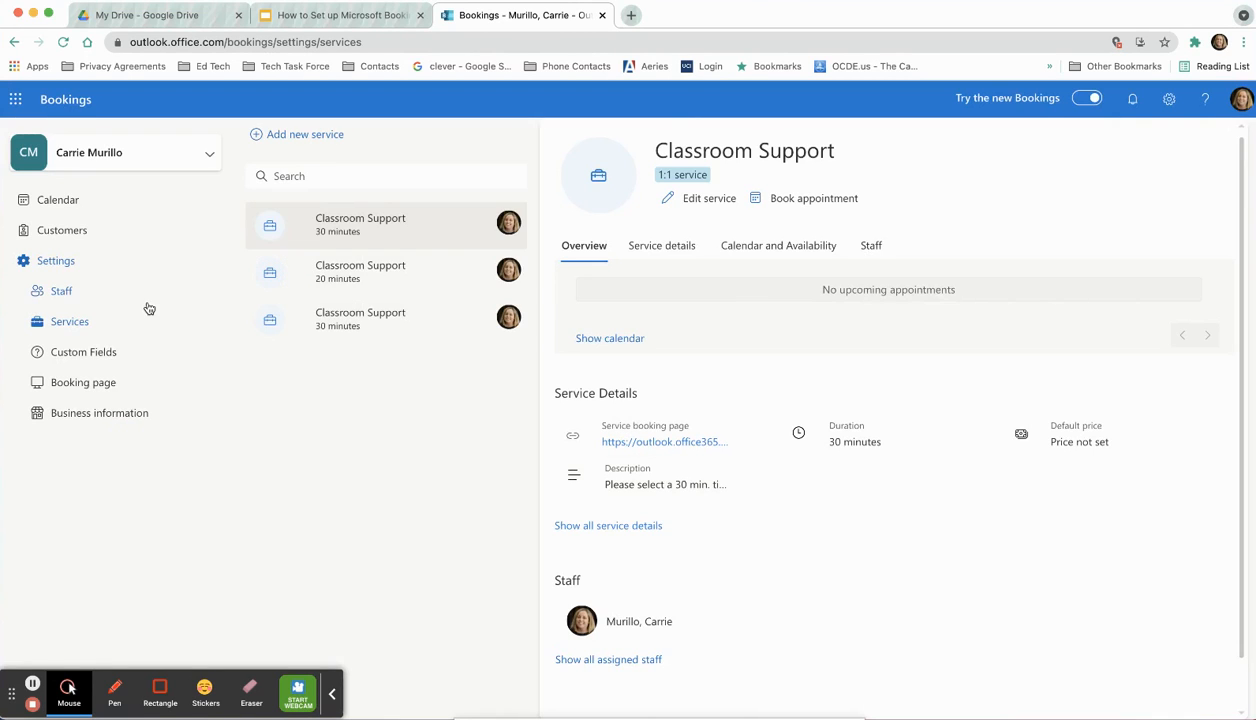
- Make the booking page available to people in your organisation, save the setting and copy the booking page link
left_click(88, 384)
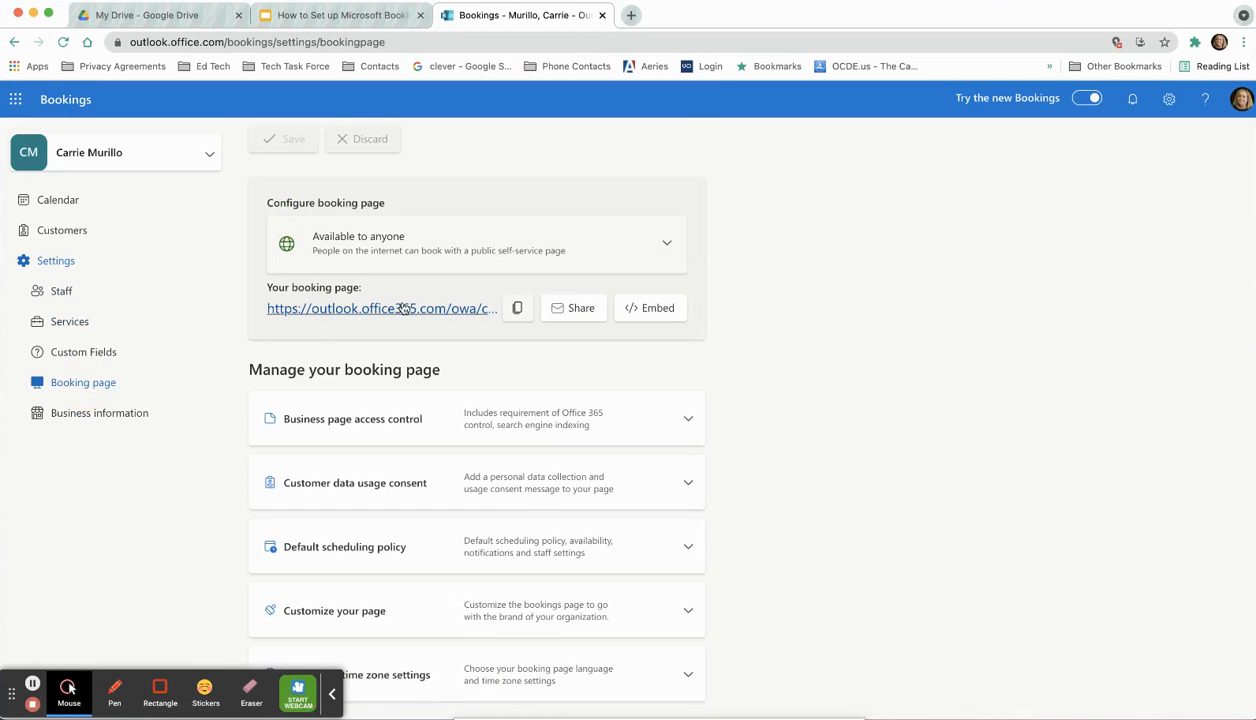
left_click(667, 247)
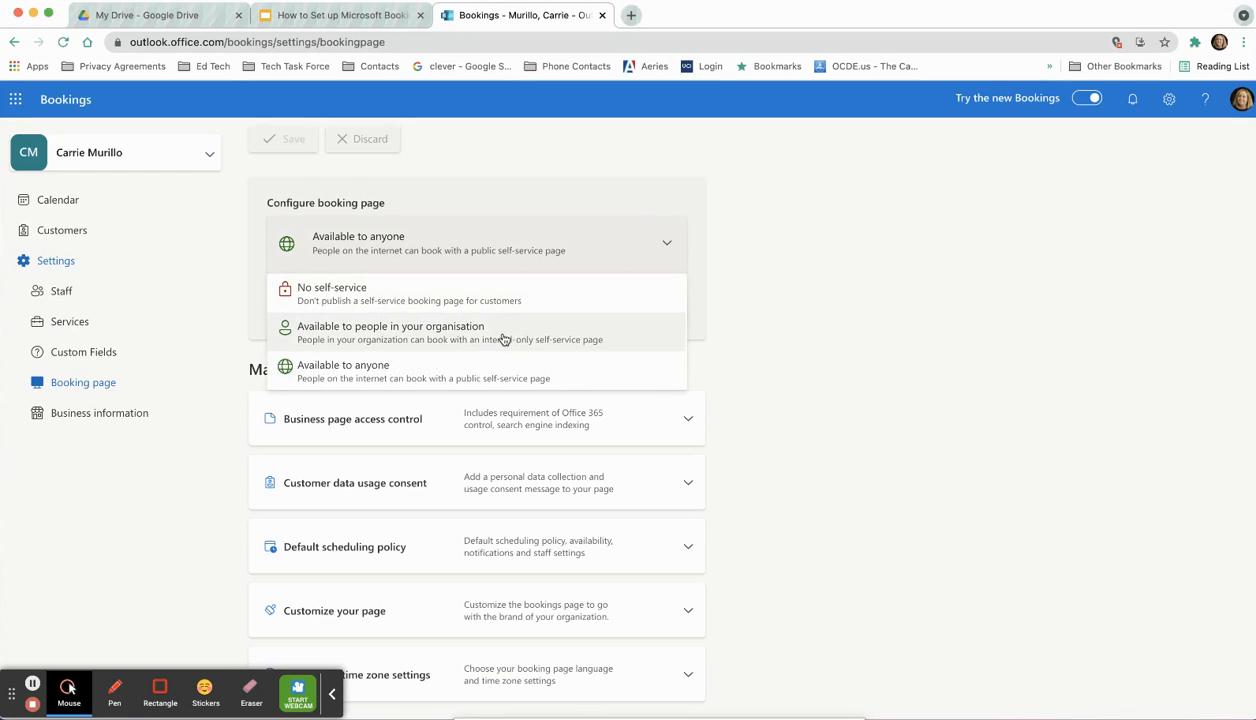
left_click(455, 330)
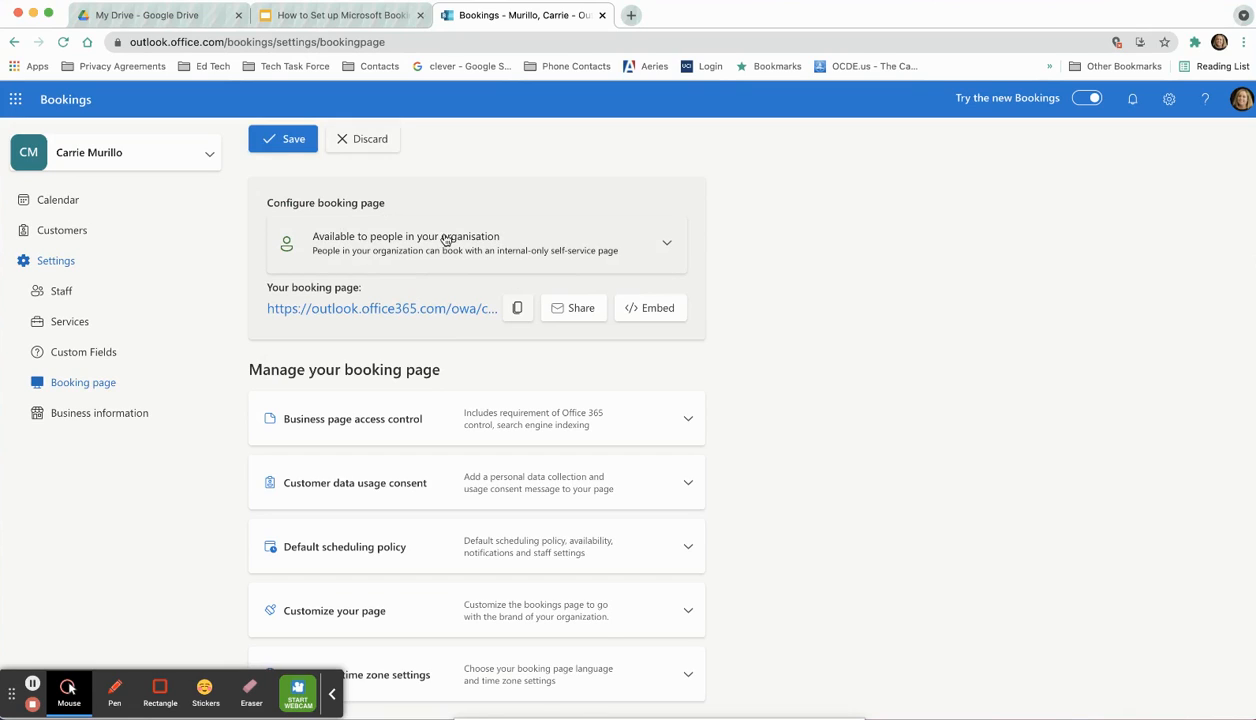
left_click(286, 142)
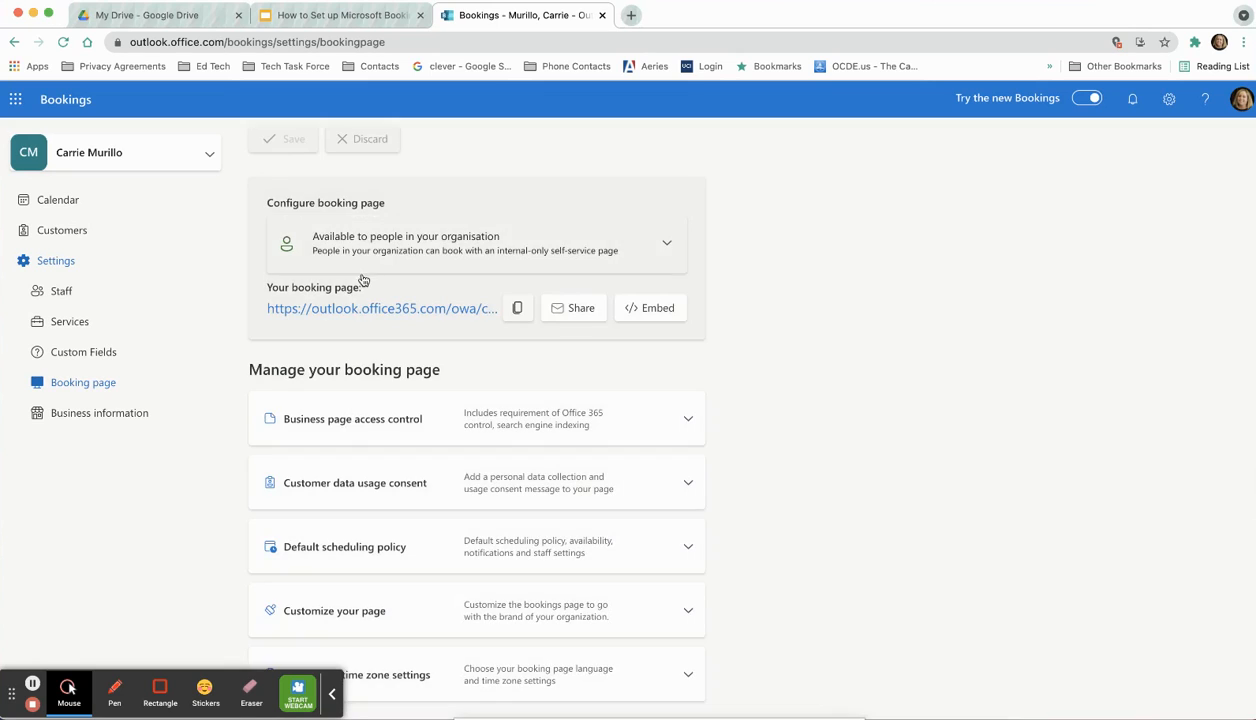
left_click(517, 310)
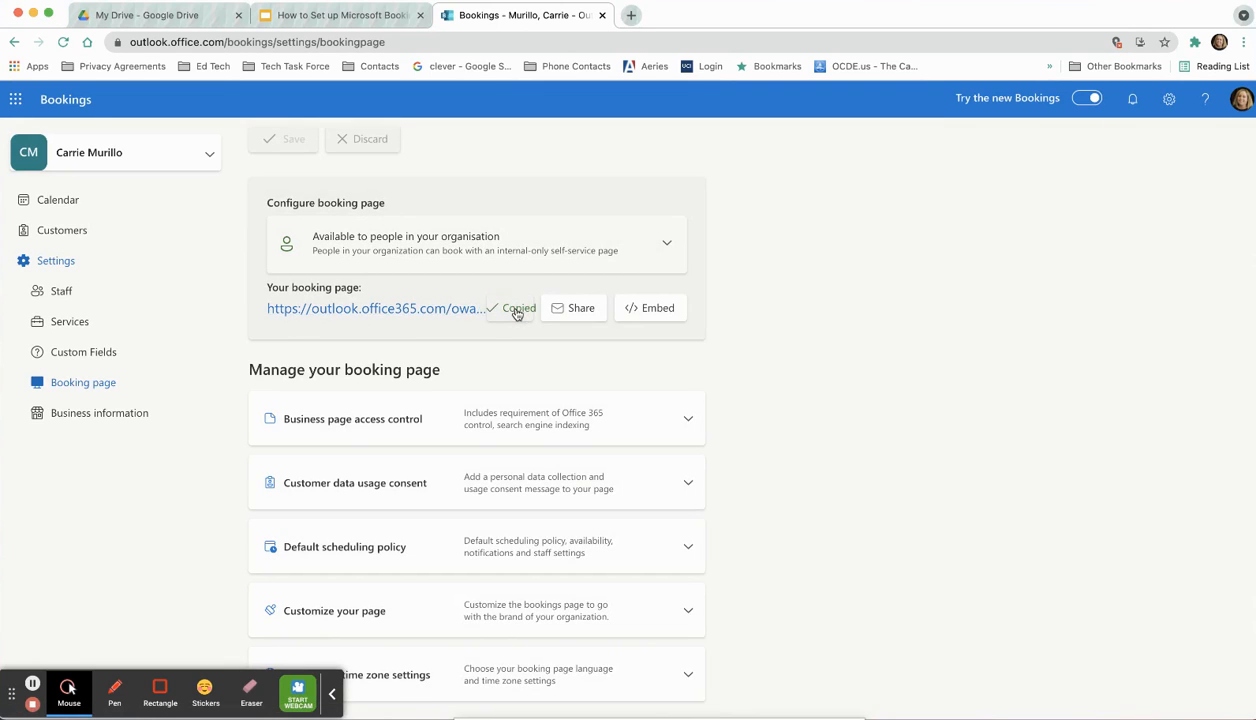